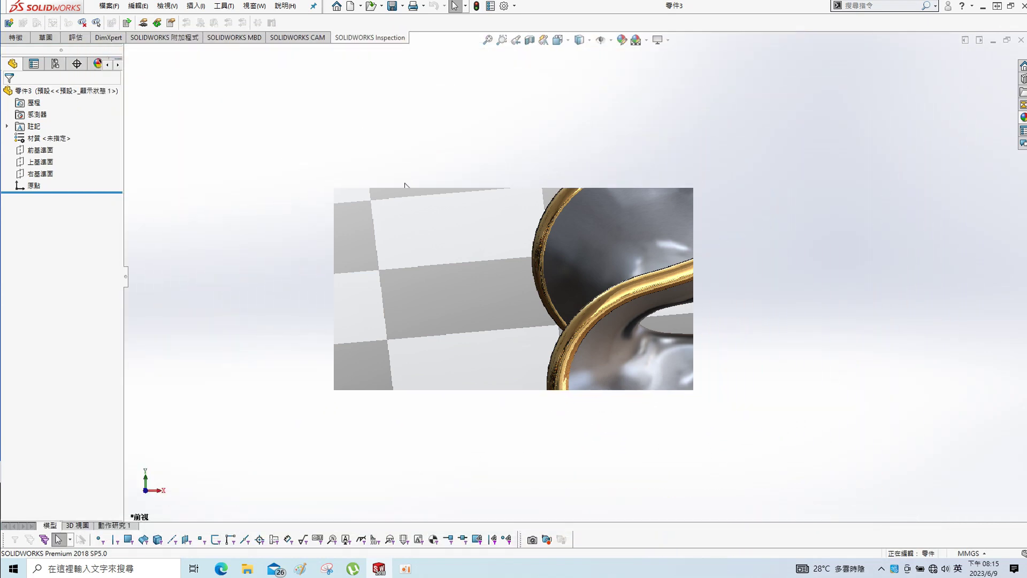
Show the reference planes and start a sketch on the Front Plane
{"action": "left_click", "coordinate": [40, 154]}
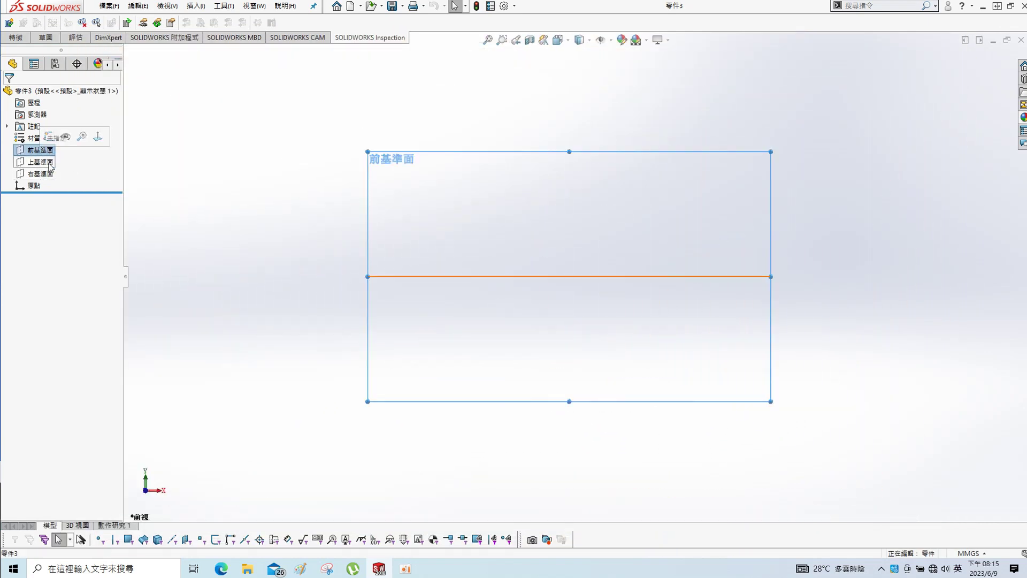
{"action": "left_click", "coordinate": [43, 176]}
{"action": "left_click", "coordinate": [53, 159]}
{"action": "middle_click_drag", "start_coordinate": [764, 206], "coordinate": [699, 228]}
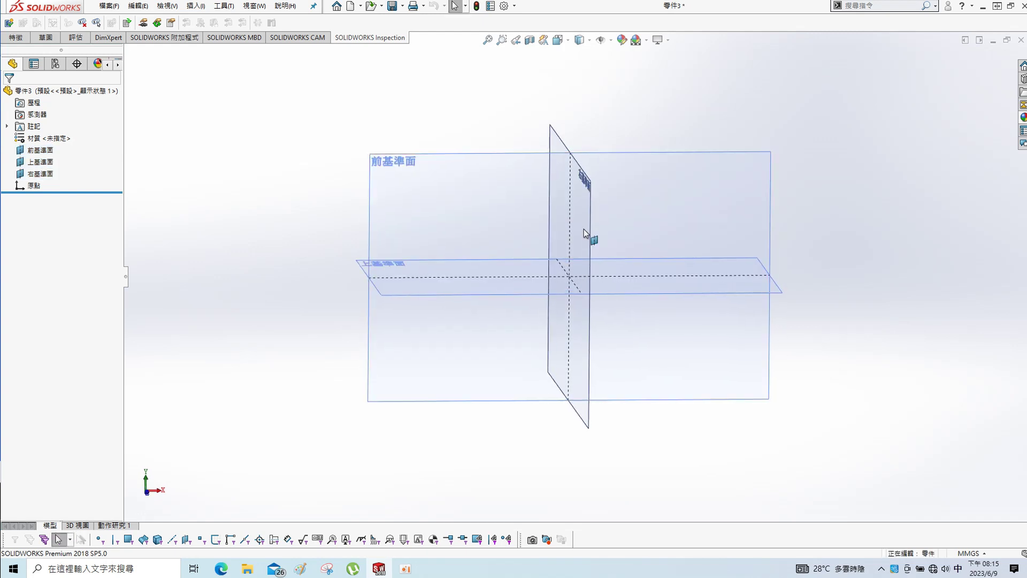
{"action": "left_click", "coordinate": [500, 214]}
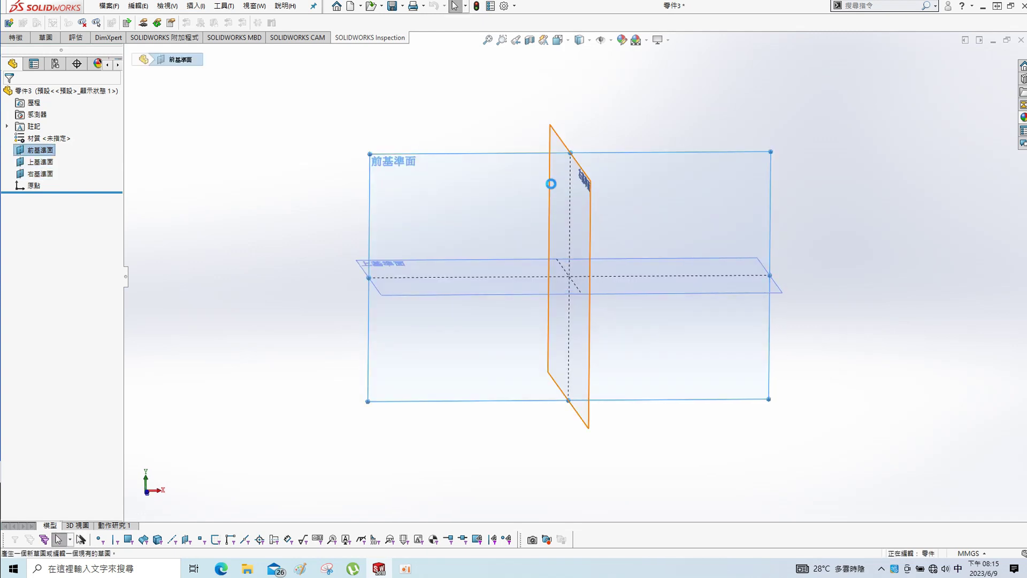
{"action": "left_click", "coordinate": [549, 183]}
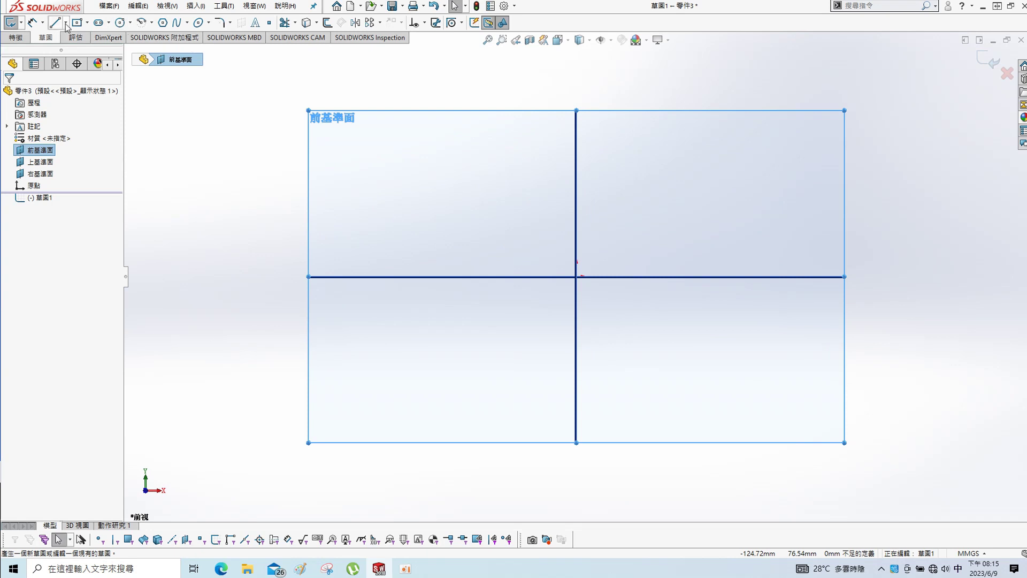
Draw a vertical centreline passing the origin
{"action": "left_click", "coordinate": [65, 24]}
{"action": "left_click", "coordinate": [85, 50]}
{"action": "left_click", "coordinate": [520, 161]}
{"action": "left_click", "coordinate": [520, 418]}
{"action": "key", "text": "Escape"}
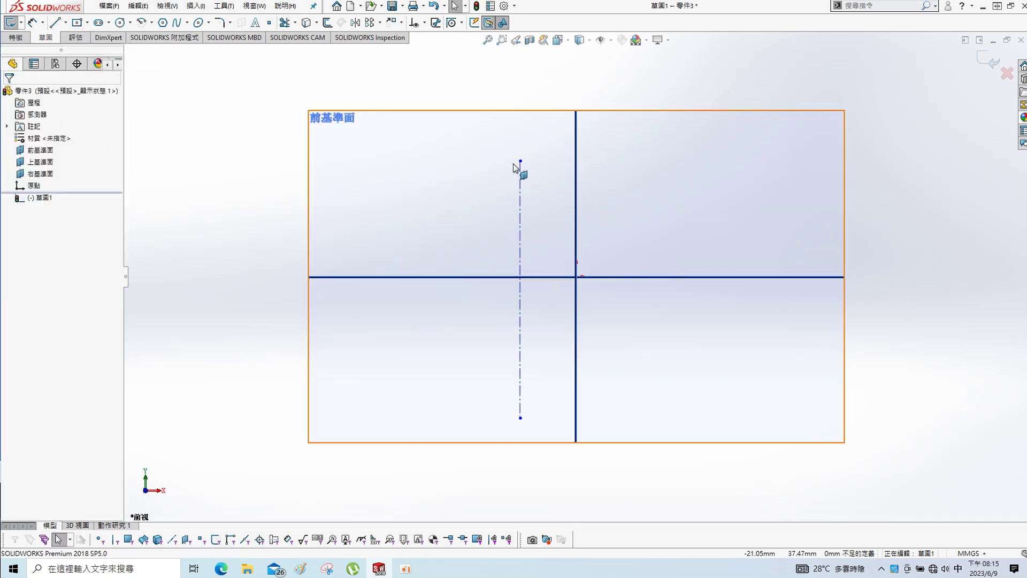
Dimension the centreline 10 mm from the Right Plane
{"action": "key", "text": "s"}
{"action": "left_click", "coordinate": [559, 181]}
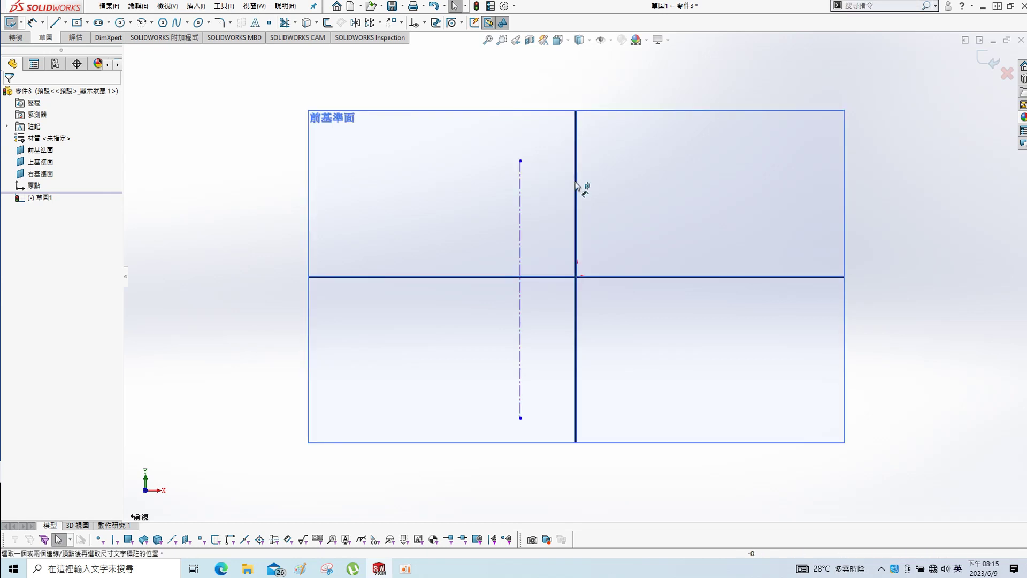
{"action": "left_click", "coordinate": [520, 206]}
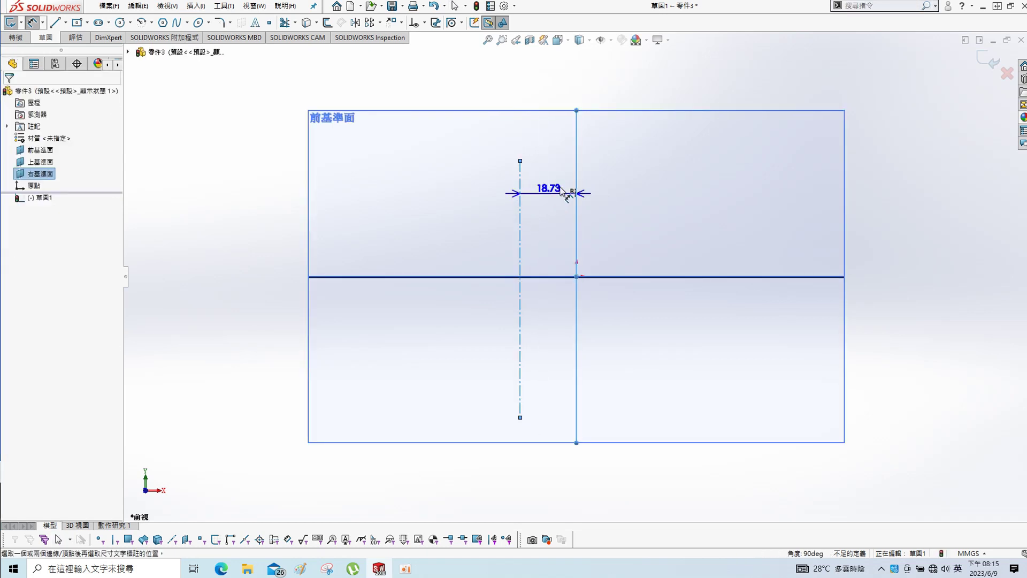
{"action": "left_click", "coordinate": [561, 192]}
{"action": "type", "text": "10"}
{"action": "key", "text": "Return"}
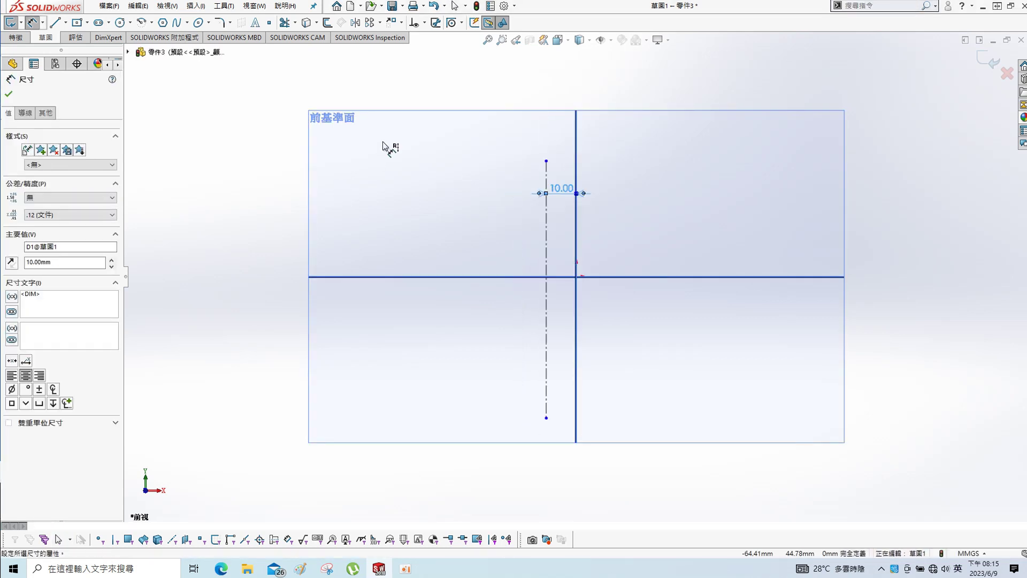
{"action": "key", "text": "Escape"}
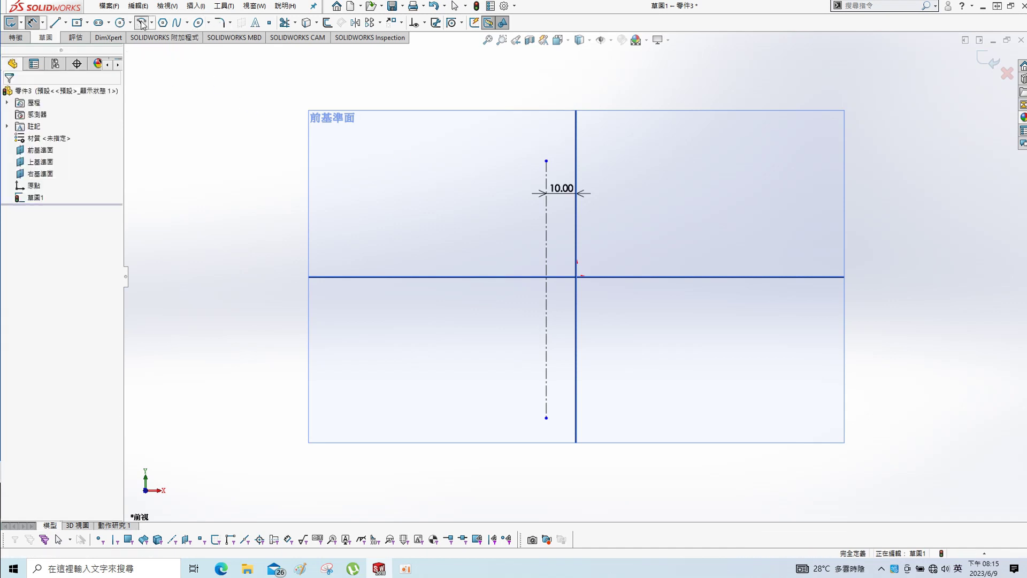
{"action": "left_click", "coordinate": [143, 24]}
Draw a three-point arc left of the centreline, bulging toward it
{"action": "left_click", "coordinate": [422, 167]}
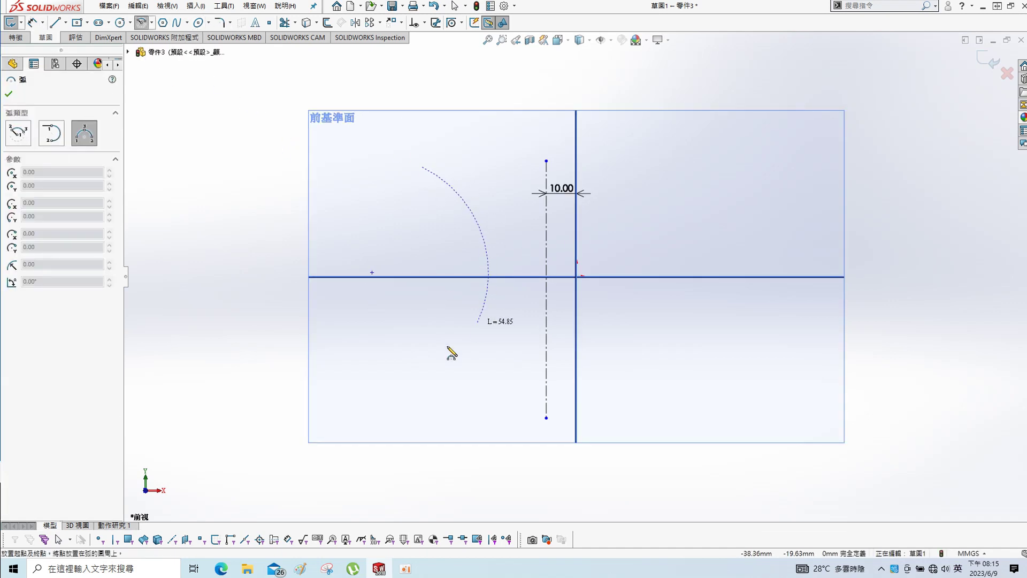
{"action": "left_click", "coordinate": [419, 390]}
{"action": "left_click", "coordinate": [489, 293]}
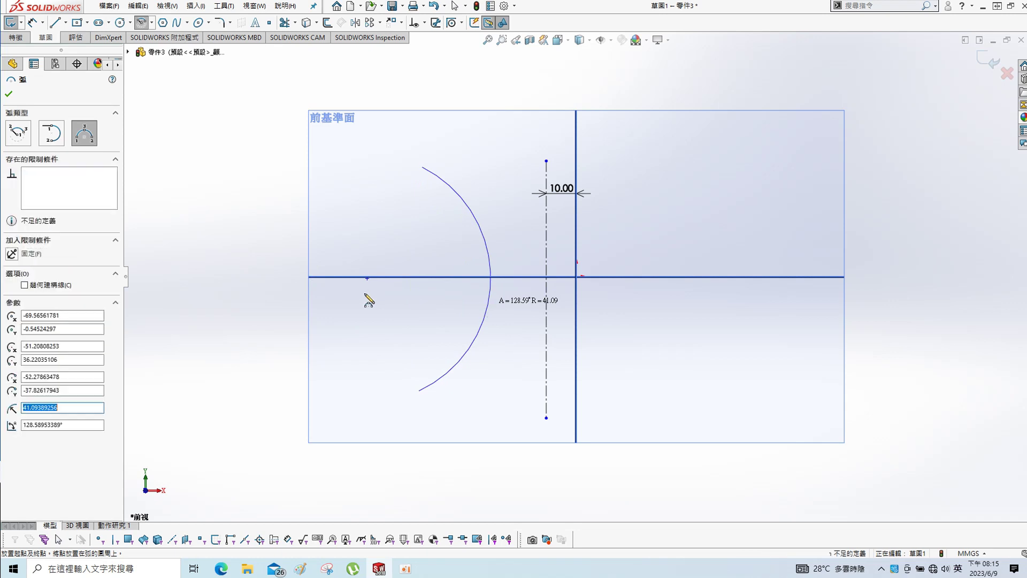
{"action": "key", "text": "Escape"}
{"action": "left_click", "coordinate": [368, 278]}
{"action": "left_click", "coordinate": [394, 277], "text": "ctrl"}
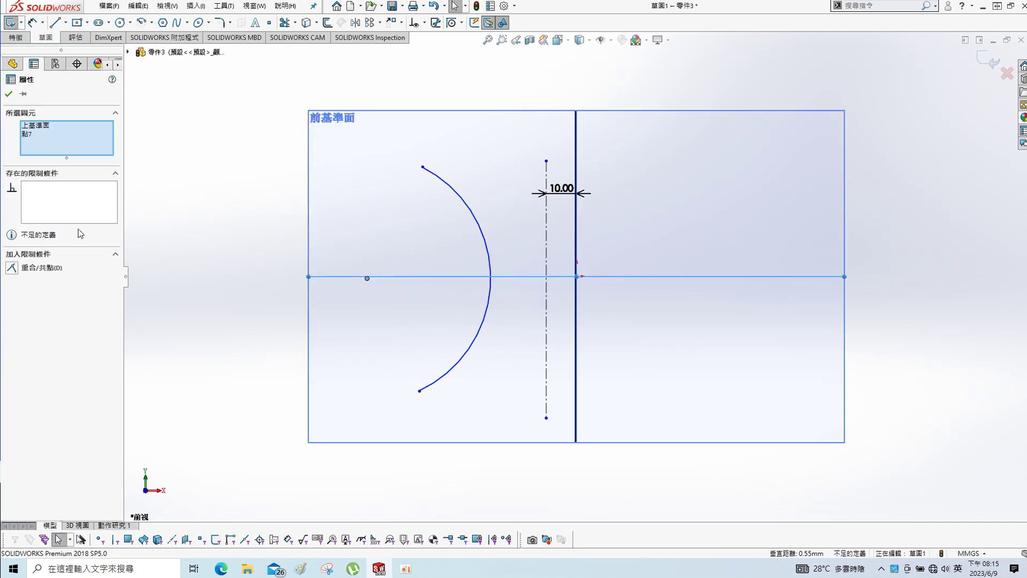
{"action": "left_click", "coordinate": [206, 190]}
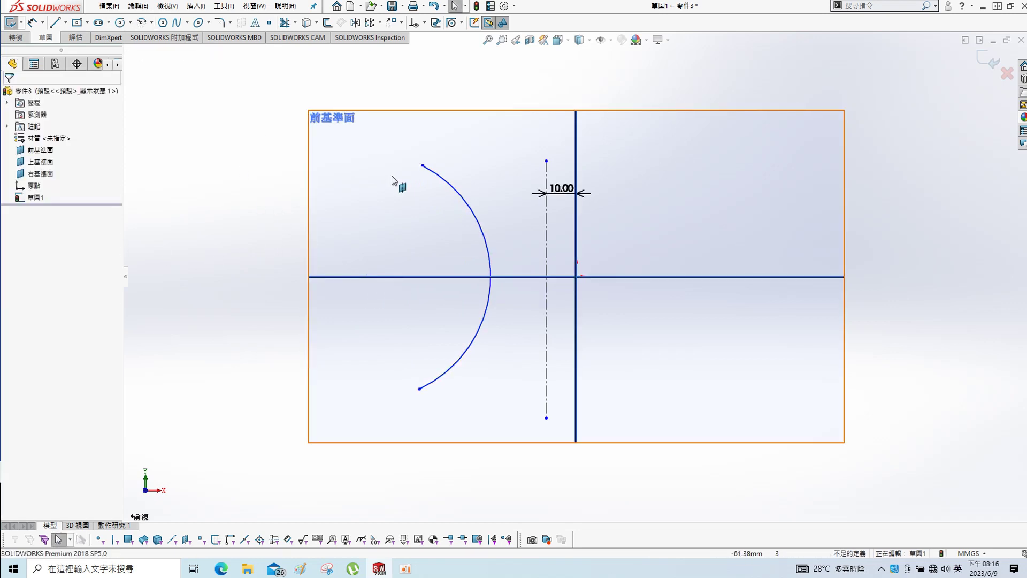
Add the arc's vertical span dimension and its distance from the axis
{"action": "key", "text": "s"}
{"action": "left_click", "coordinate": [301, 118]}
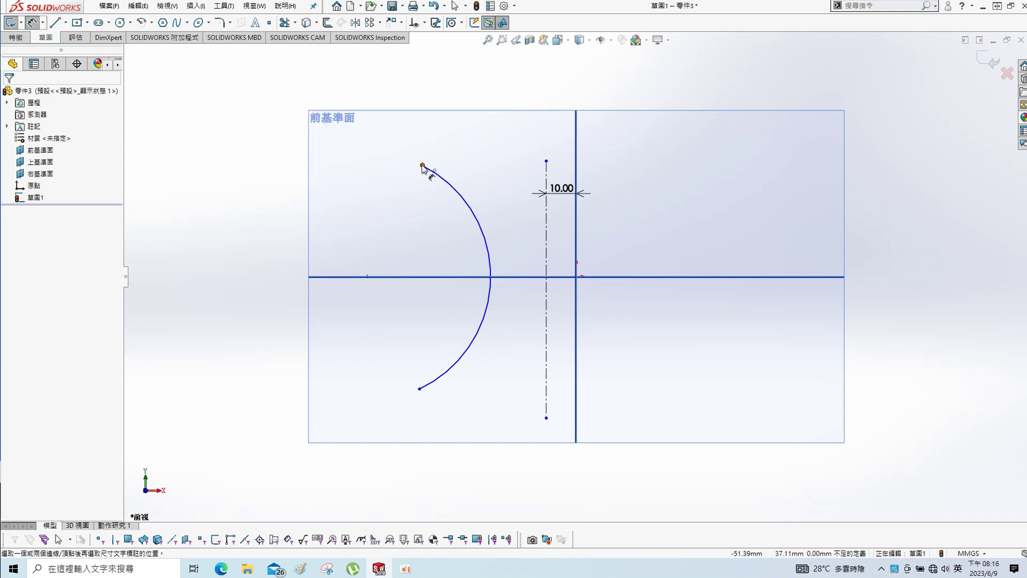
{"action": "left_click", "coordinate": [422, 166]}
{"action": "left_click", "coordinate": [419, 388]}
{"action": "left_click", "coordinate": [241, 287]}
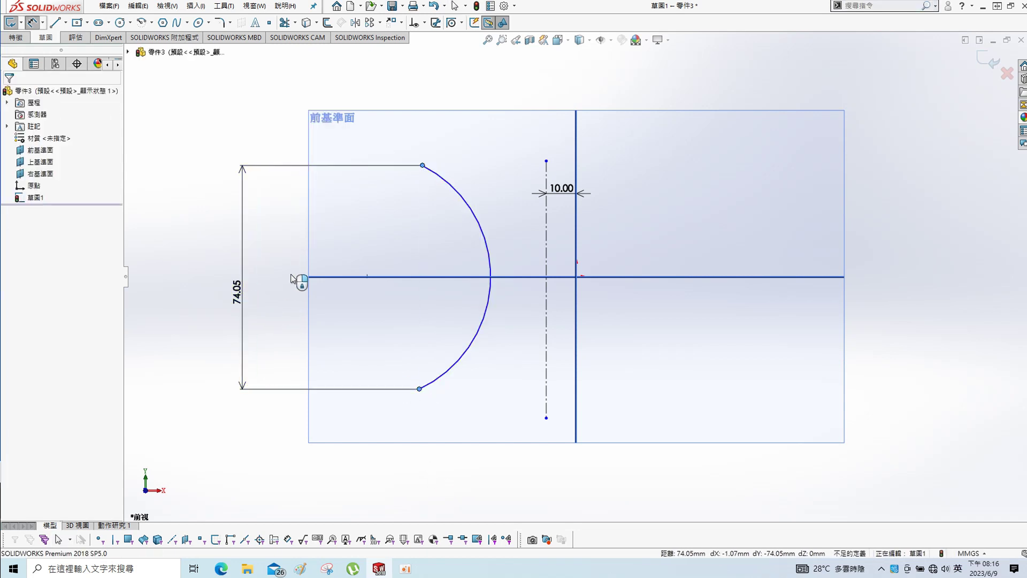
{"action": "key", "text": "Return"}
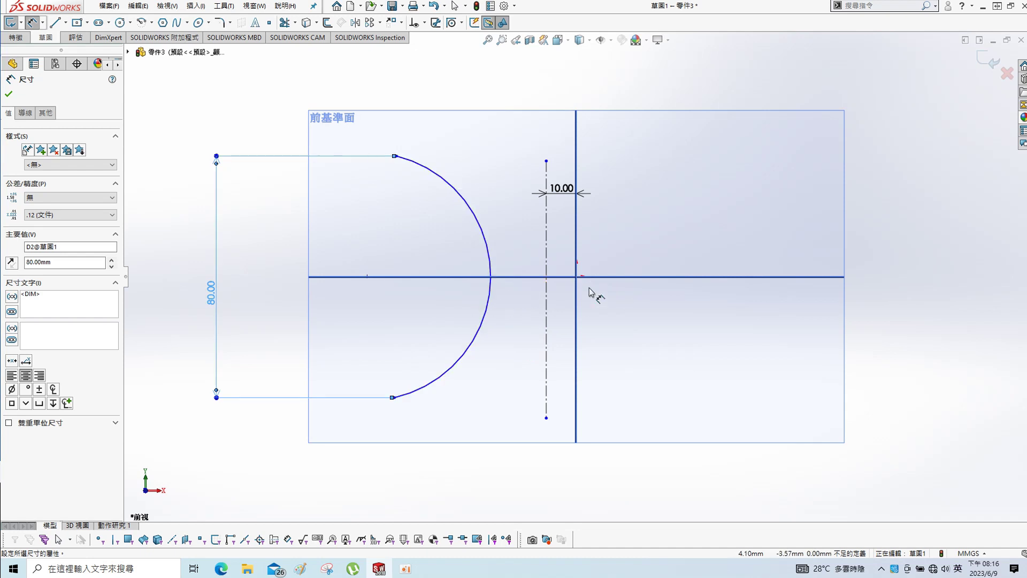
{"action": "left_click", "coordinate": [578, 294]}
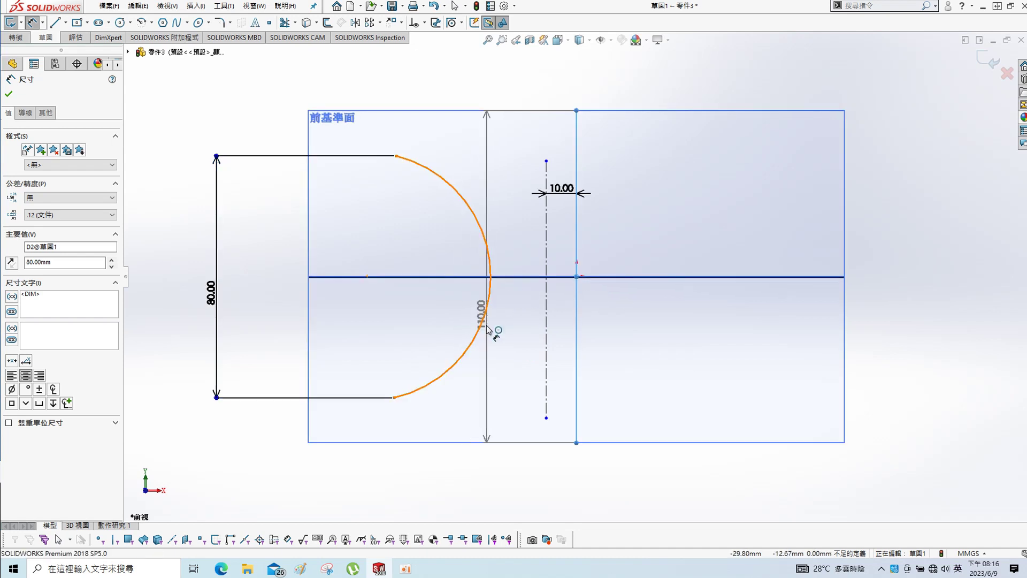
{"action": "left_click", "coordinate": [489, 321]}
{"action": "left_click", "coordinate": [567, 498]}
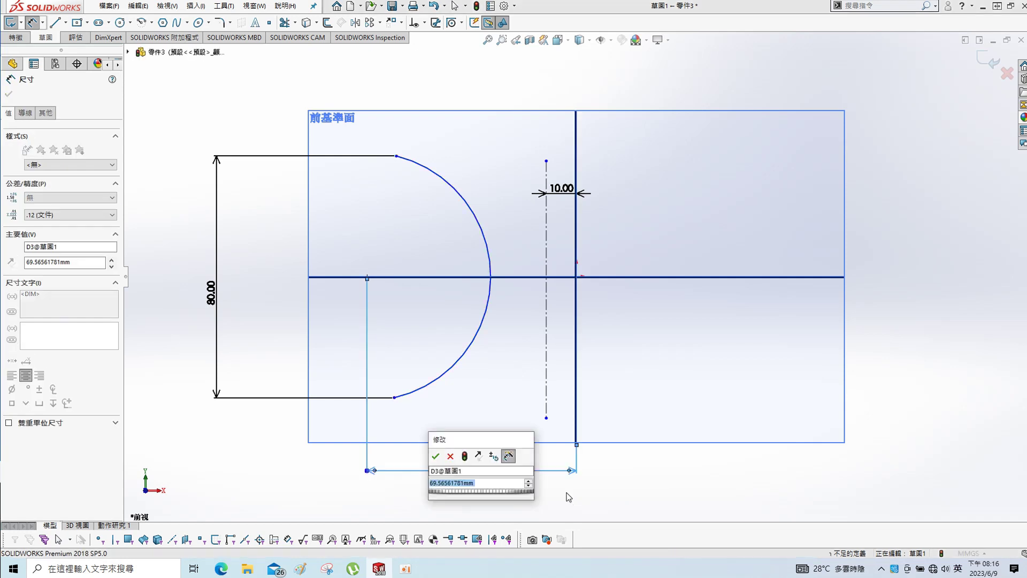
{"action": "left_click", "coordinate": [436, 457]}
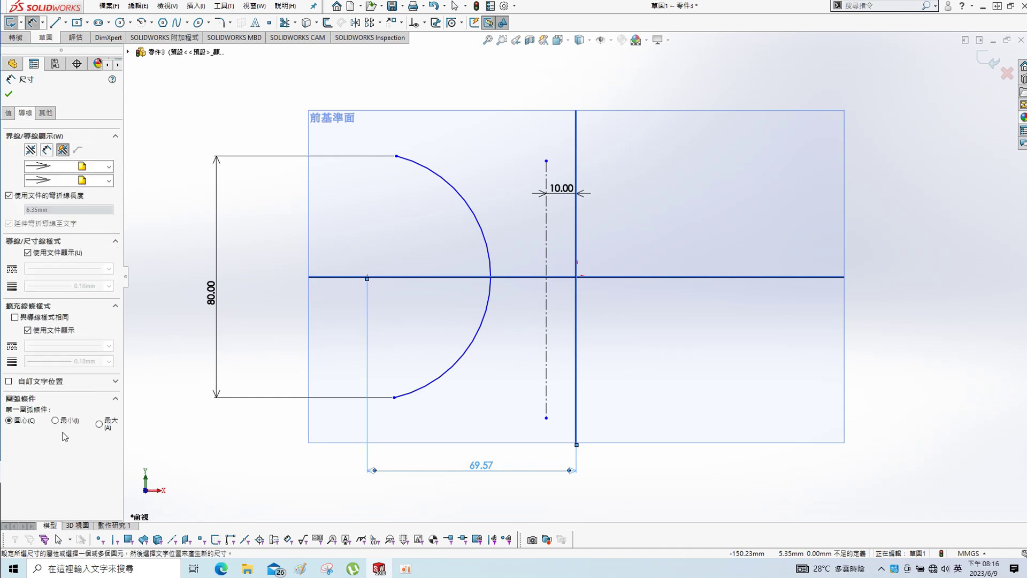
{"action": "left_click", "coordinate": [9, 93]}
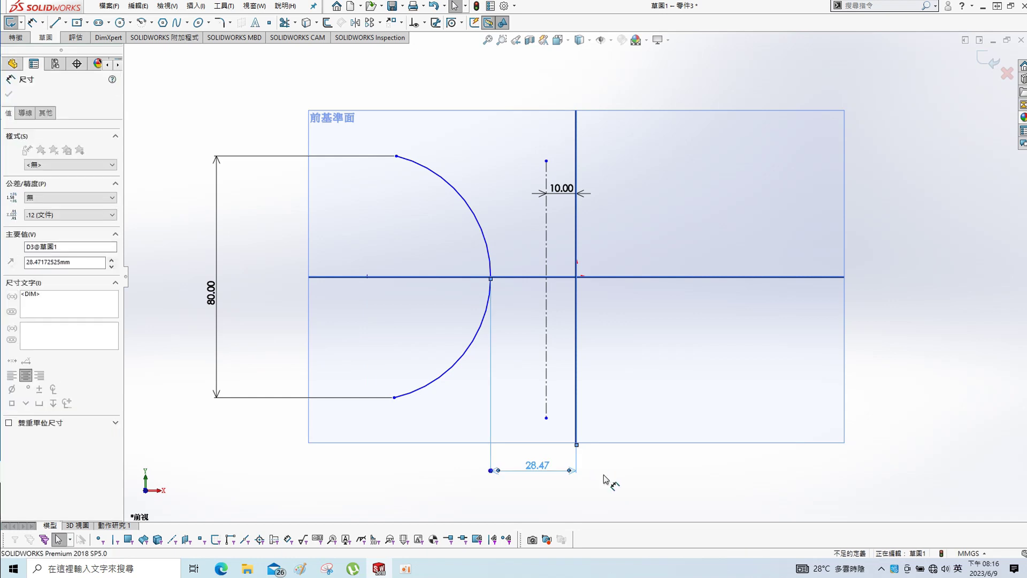
Set the arc apex distance to 20 mm and span to 60 mm, then reposition its top end
{"action": "type", "text": "20"}
{"action": "key", "text": "Return"}
{"action": "key", "text": "Escape"}
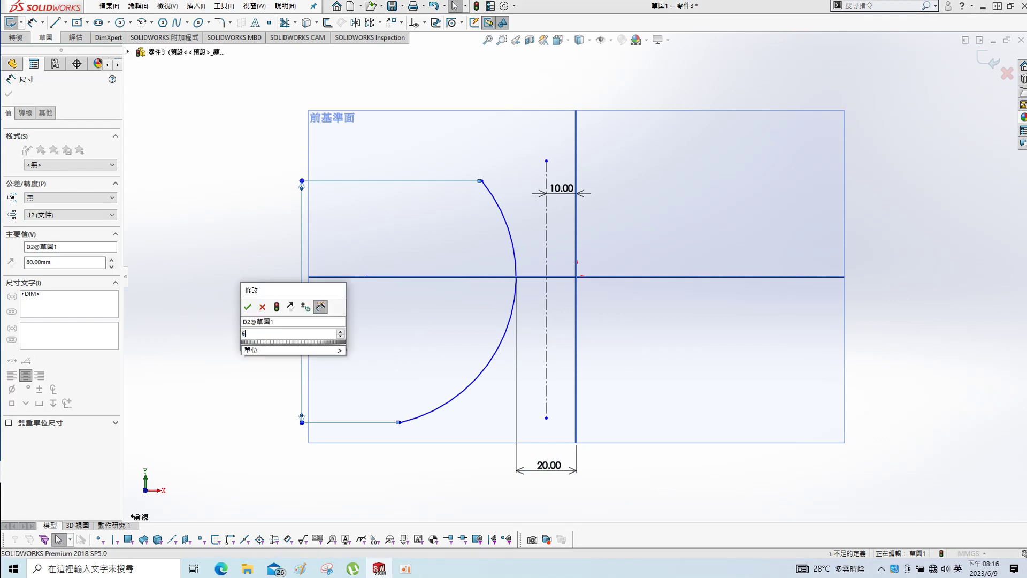
{"action": "type", "text": "60"}
{"action": "key", "text": "Return"}
{"action": "key", "text": "Escape"}
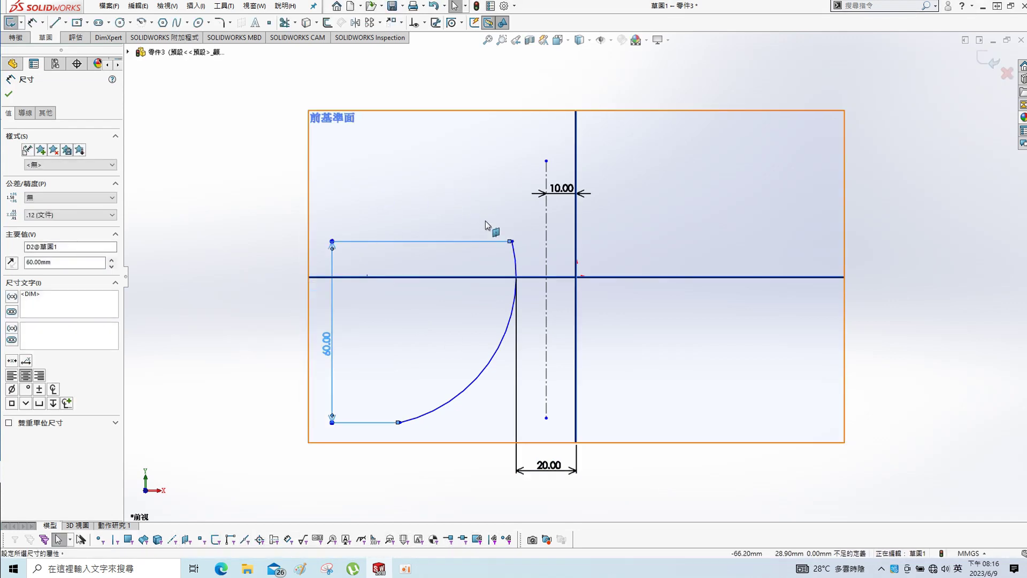
{"action": "mouse_move", "coordinate": [512, 241]}
{"action": "left_mouse_down"}
{"action": "mouse_move", "coordinate": [428, 177]}
{"action": "mouse_move", "coordinate": [443, 199]}
{"action": "left_mouse_up"}
{"action": "key", "text": "Escape"}
Make the arc's two endpoints vertically aligned
{"action": "key", "text": "s"}
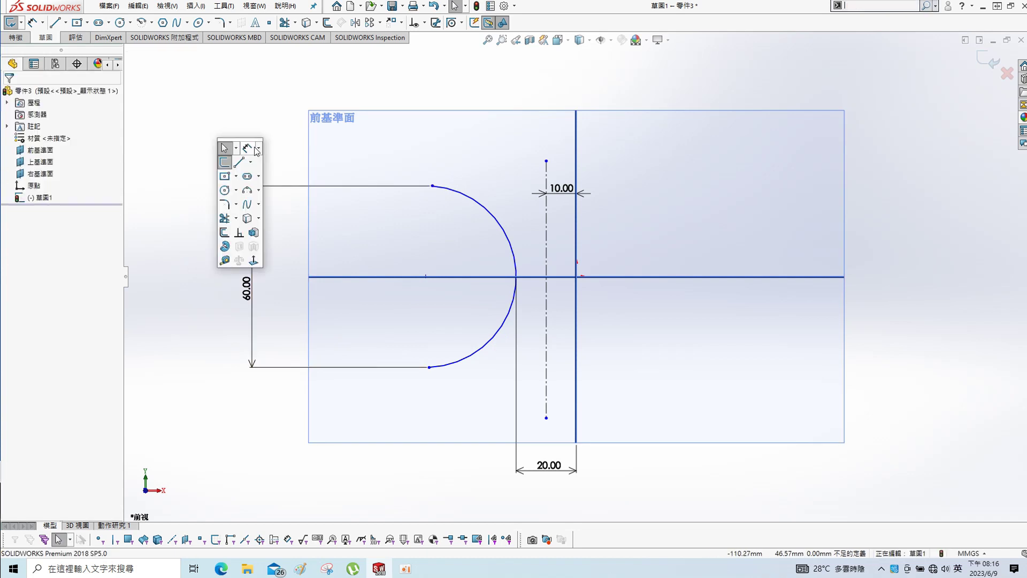
{"action": "left_click", "coordinate": [253, 148]}
{"action": "key", "text": "Escape"}
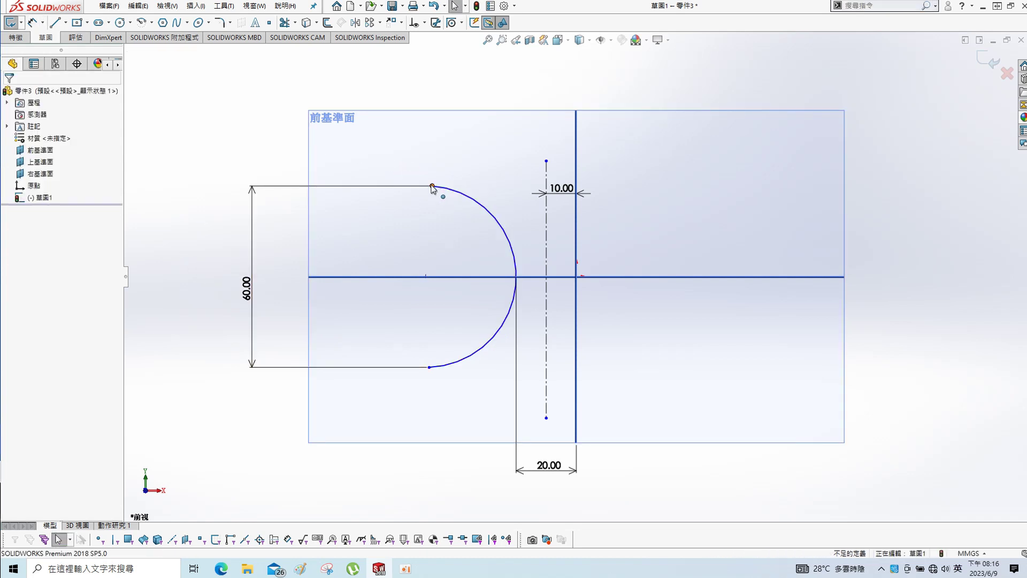
{"action": "left_click", "coordinate": [432, 186]}
{"action": "left_click", "coordinate": [429, 367], "text": "ctrl"}
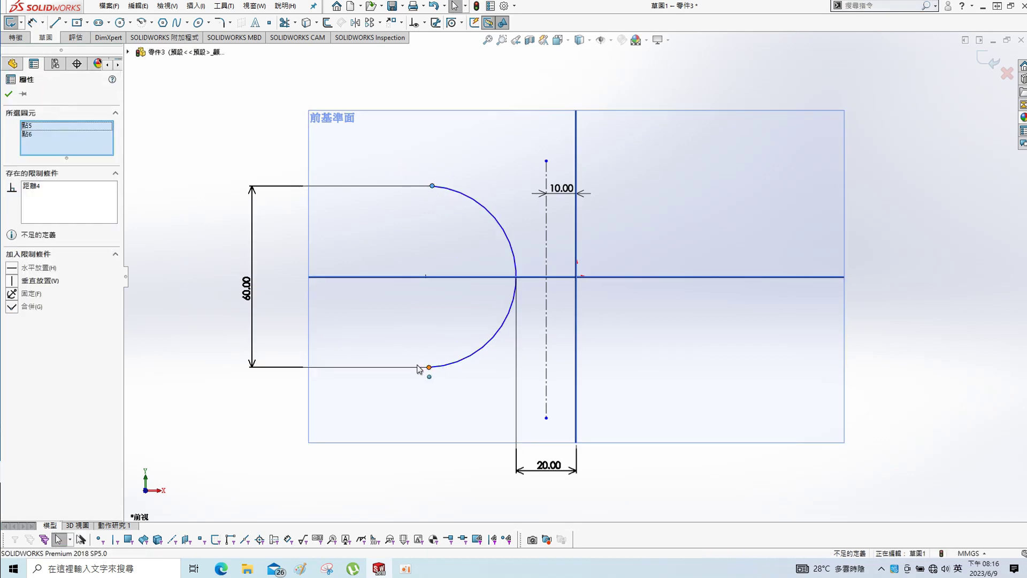
{"action": "left_click", "coordinate": [17, 279]}
{"action": "key", "text": "Escape"}
Dimension the arc's top endpoint 35 mm from the vertical axis
{"action": "key", "text": "s"}
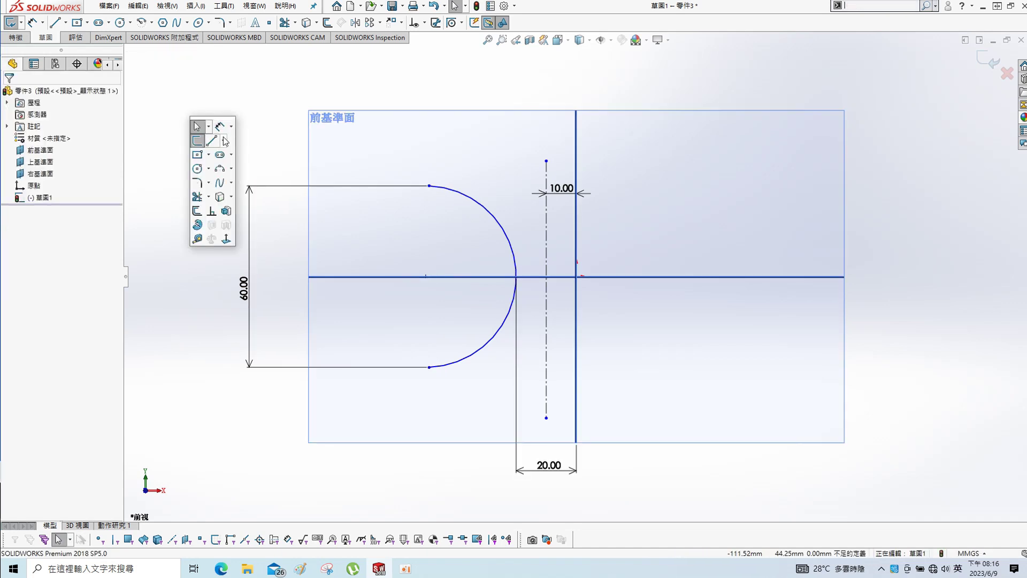
{"action": "left_click", "coordinate": [198, 128]}
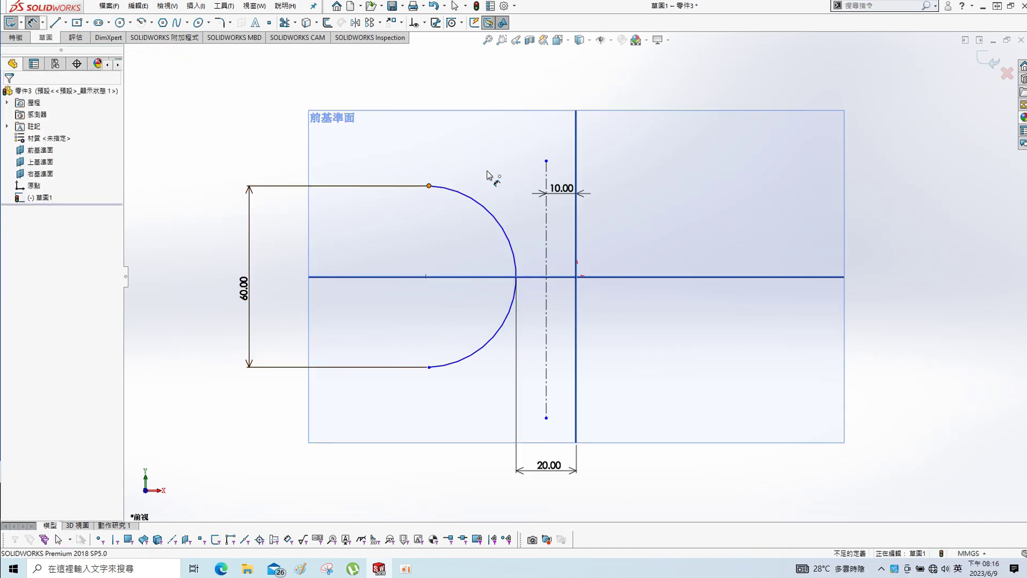
{"action": "left_click", "coordinate": [429, 186]}
{"action": "left_click", "coordinate": [576, 176]}
{"action": "left_click", "coordinate": [525, 130]}
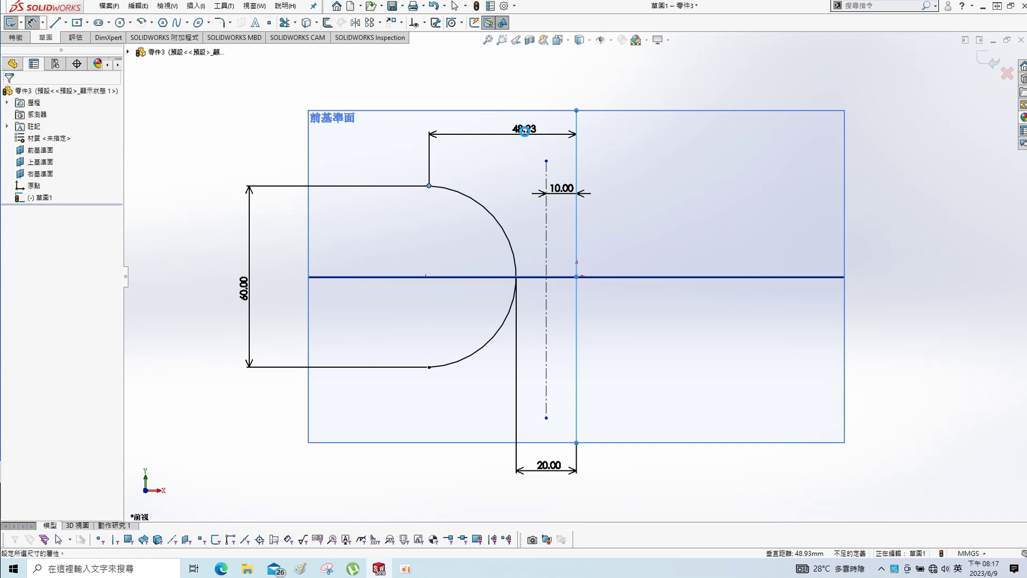
{"action": "type", "text": "35"}
{"action": "key", "text": "Return"}
{"action": "key", "text": "Escape"}
{"action": "scroll", "coordinate": [651, 271], "scroll_direction": "up", "scroll_amount": 3}
{"action": "left_click", "coordinate": [189, 6]}
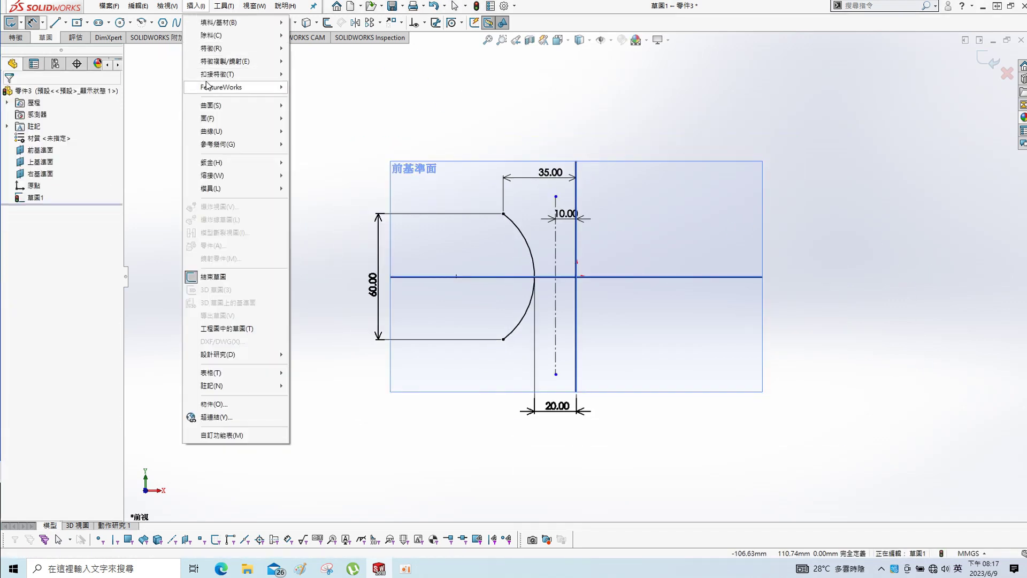
Revolve the arc into a Mid Plane surface of 150°, creating 曲面-旋轉1
{"action": "left_click", "coordinate": [428, 156]}
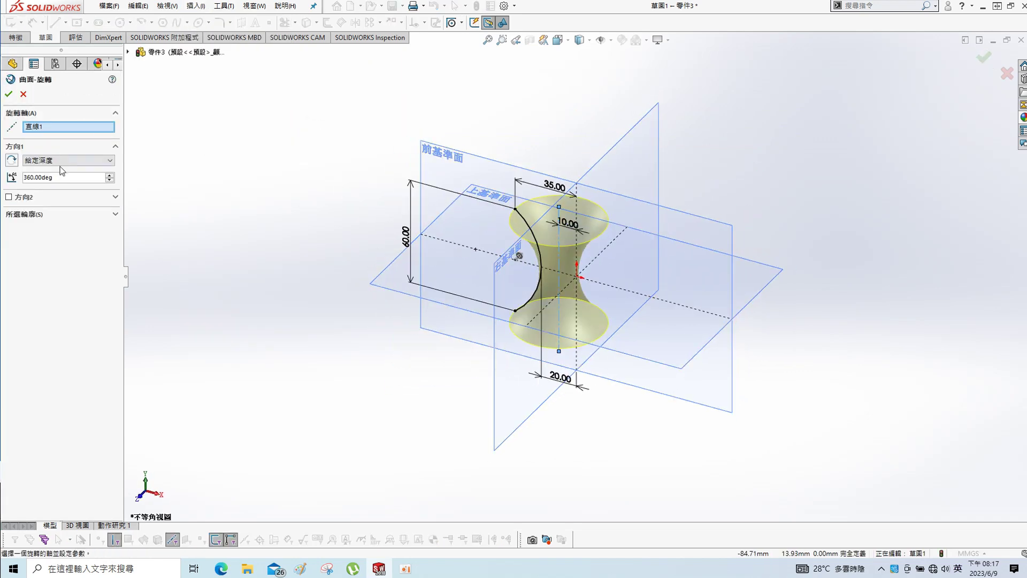
{"action": "left_click", "coordinate": [60, 160]}
{"action": "left_click", "coordinate": [42, 202]}
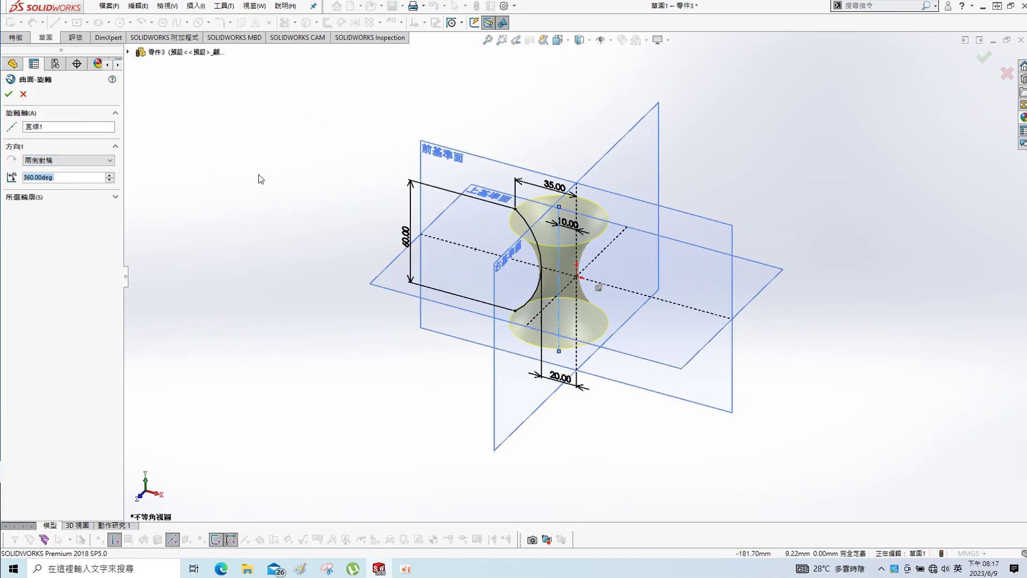
{"action": "type", "text": "150"}
{"action": "key", "text": "Return"}
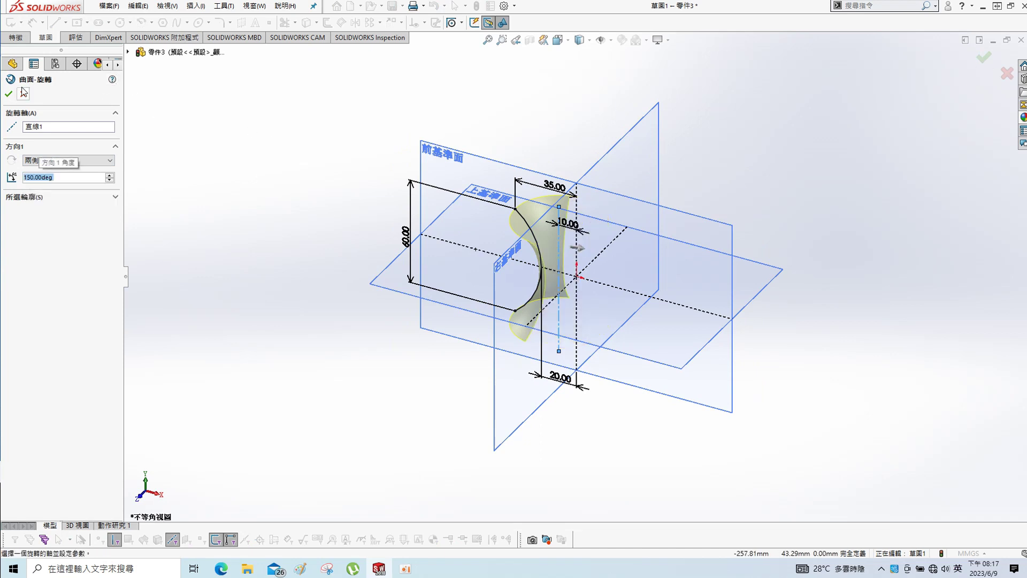
{"action": "key", "text": "Return"}
{"action": "middle_click_drag", "start_coordinate": [658, 259], "coordinate": [586, 242]}
{"action": "scroll", "coordinate": [588, 241], "scroll_direction": "down", "scroll_amount": 2}
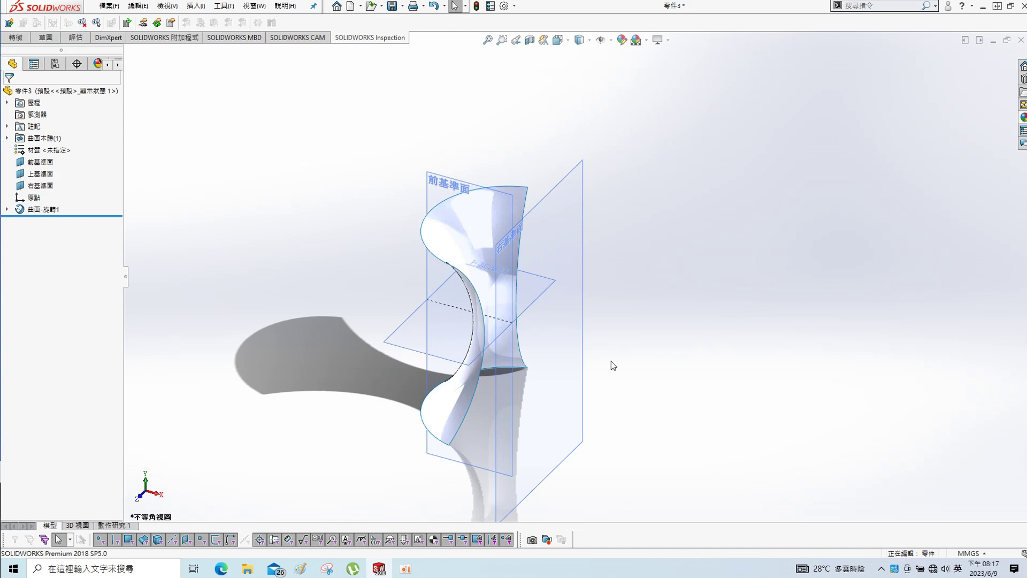
Start a second sketch on the Top Plane, viewed face-on
{"action": "left_click", "coordinate": [41, 210]}
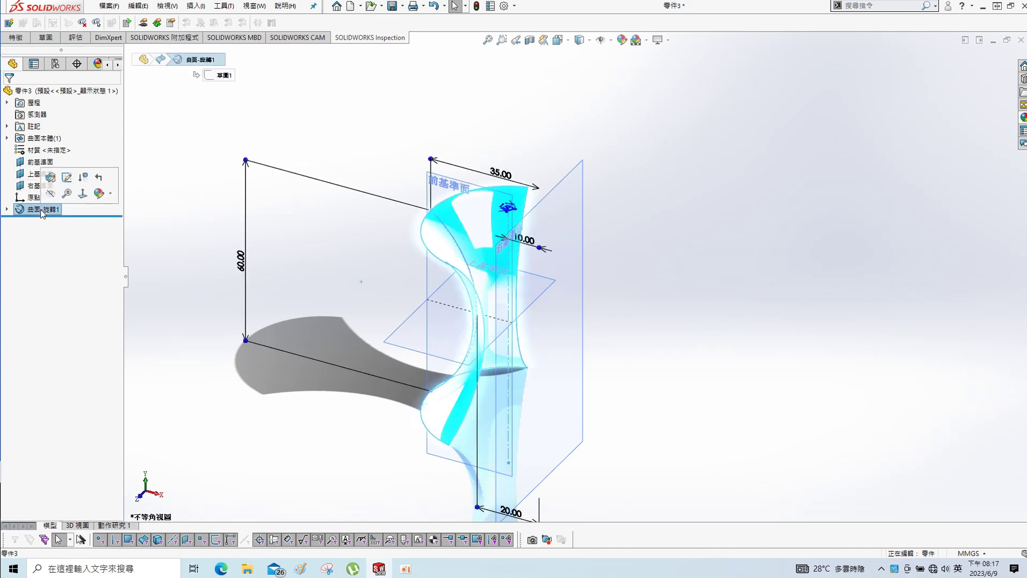
{"action": "left_click", "coordinate": [374, 314]}
{"action": "left_click", "coordinate": [397, 349]}
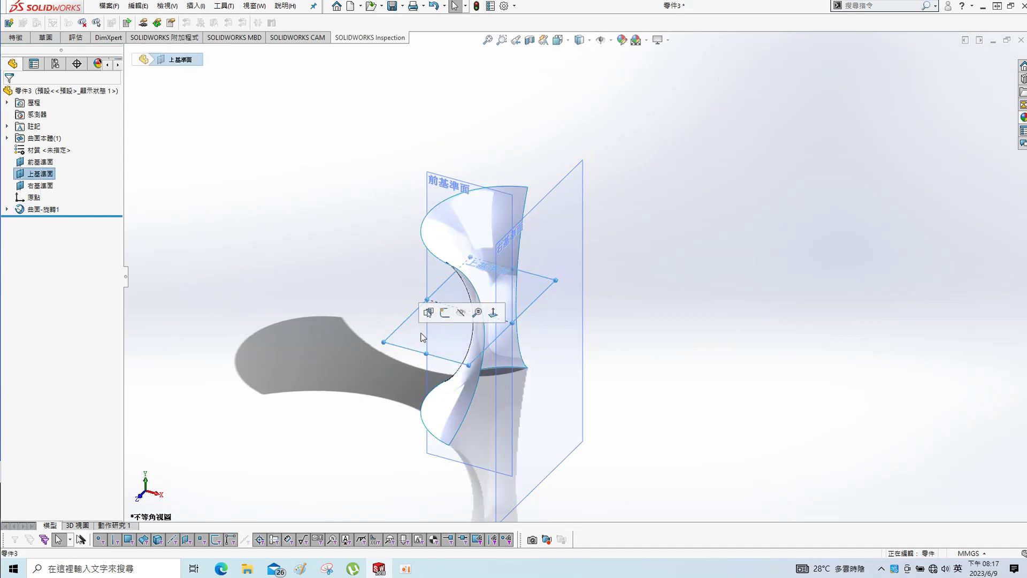
{"action": "left_click", "coordinate": [445, 313]}
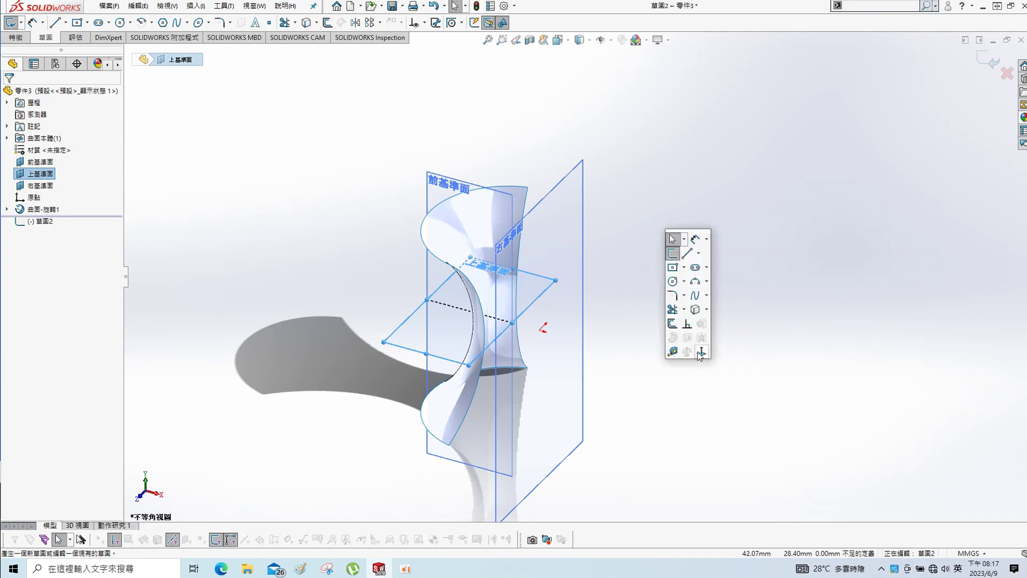
{"action": "left_click", "coordinate": [701, 351]}
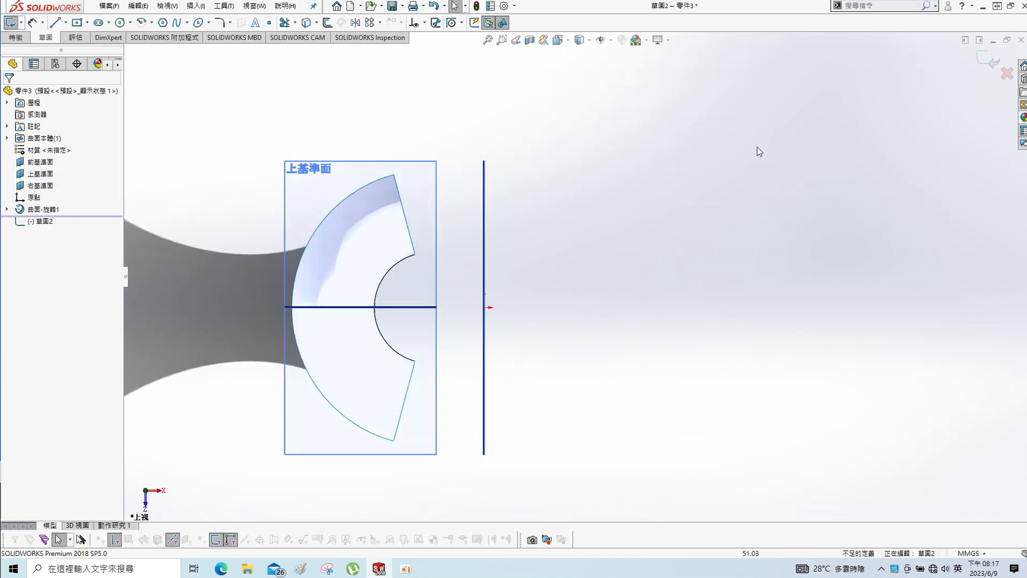
Turn off shadows and switch the display to fully shaded
{"action": "left_click", "coordinate": [668, 40]}
{"action": "left_click", "coordinate": [666, 73]}
{"action": "left_click", "coordinate": [668, 40]}
{"action": "left_click", "coordinate": [677, 82]}
Draw a vertical centreline in the new sketch
{"action": "left_click", "coordinate": [65, 22]}
{"action": "left_click", "coordinate": [81, 50]}
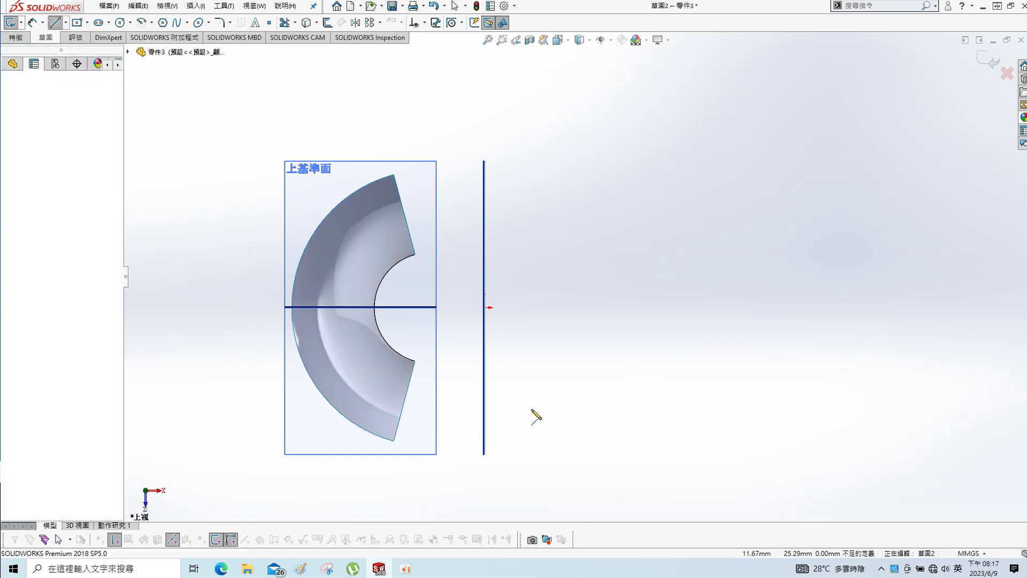
{"action": "left_click", "coordinate": [548, 161]}
{"action": "left_click", "coordinate": [548, 470]}
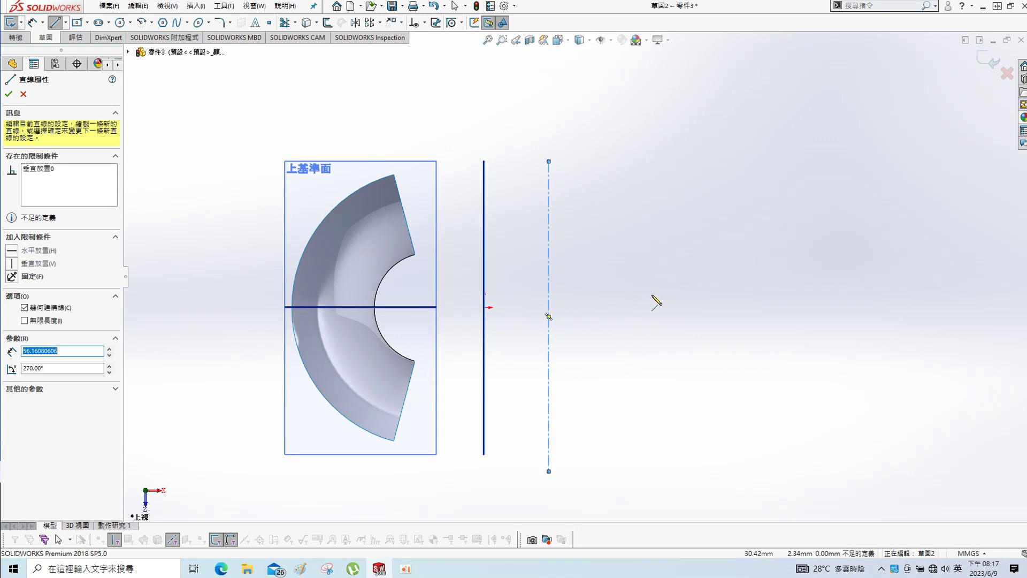
{"action": "key", "text": "Escape"}
{"action": "left_click", "coordinate": [548, 252]}
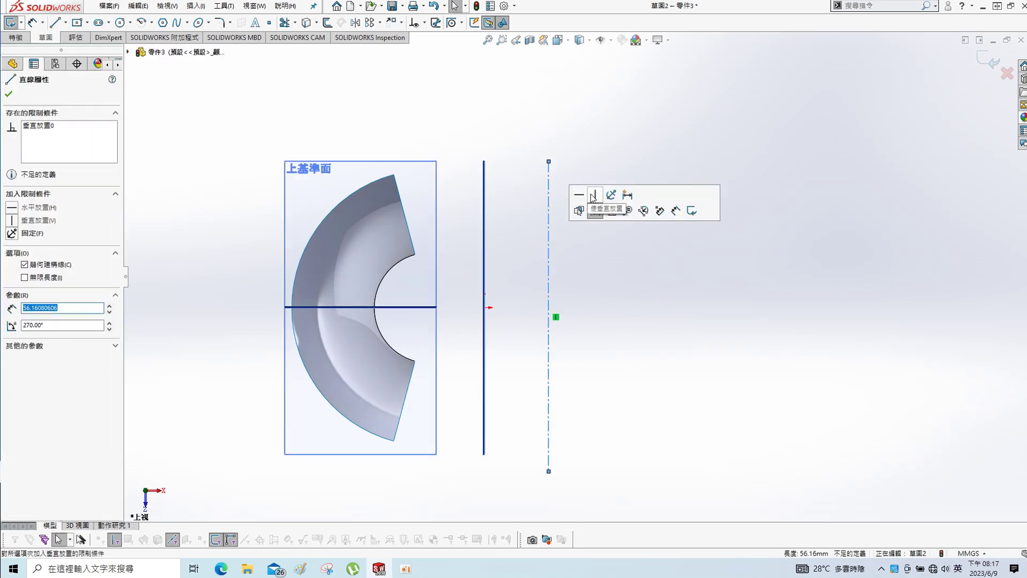
{"action": "key", "text": "Escape"}
Dimension the centreline 10.00 mm from the vertical axis
{"action": "key", "text": "s"}
{"action": "left_click", "coordinate": [578, 125]}
{"action": "left_click", "coordinate": [548, 222]}
{"action": "left_click", "coordinate": [484, 224]}
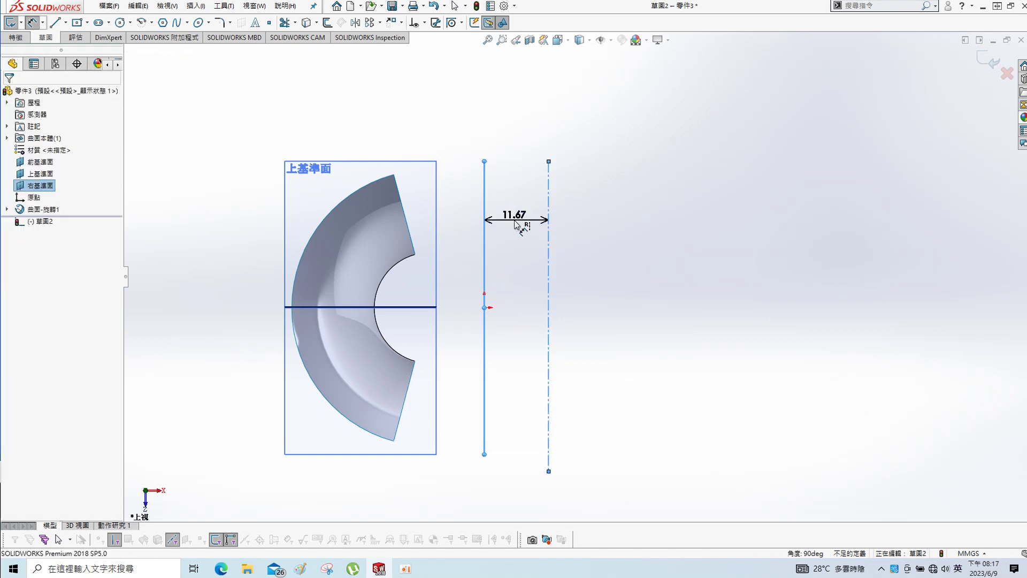
{"action": "type", "text": "10"}
{"action": "key", "text": "Return"}
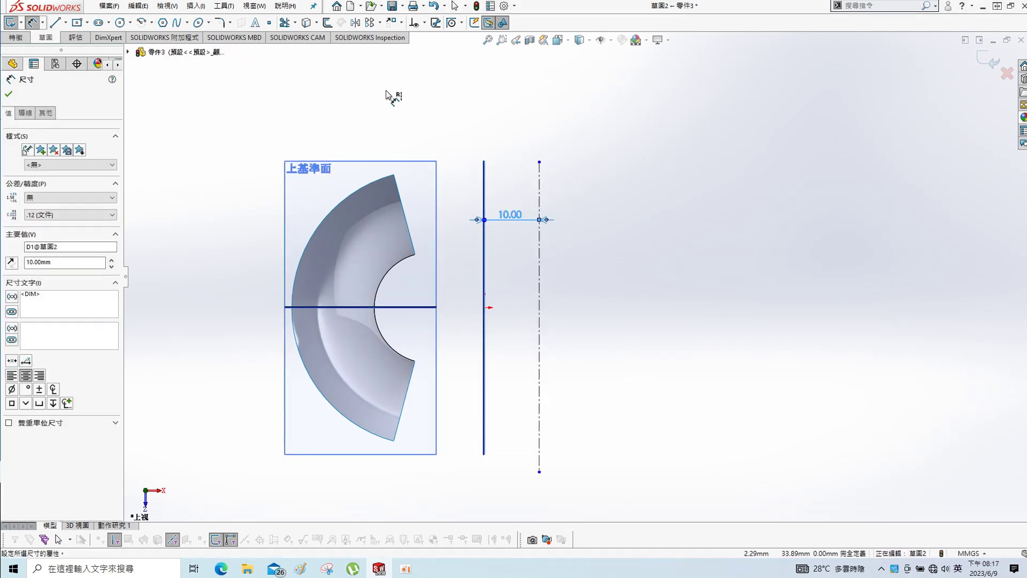
{"action": "key", "text": "a"}
Draw a three-point arc bulging left and constrain its centre onto the Front Plane
{"action": "left_click", "coordinate": [708, 210]}
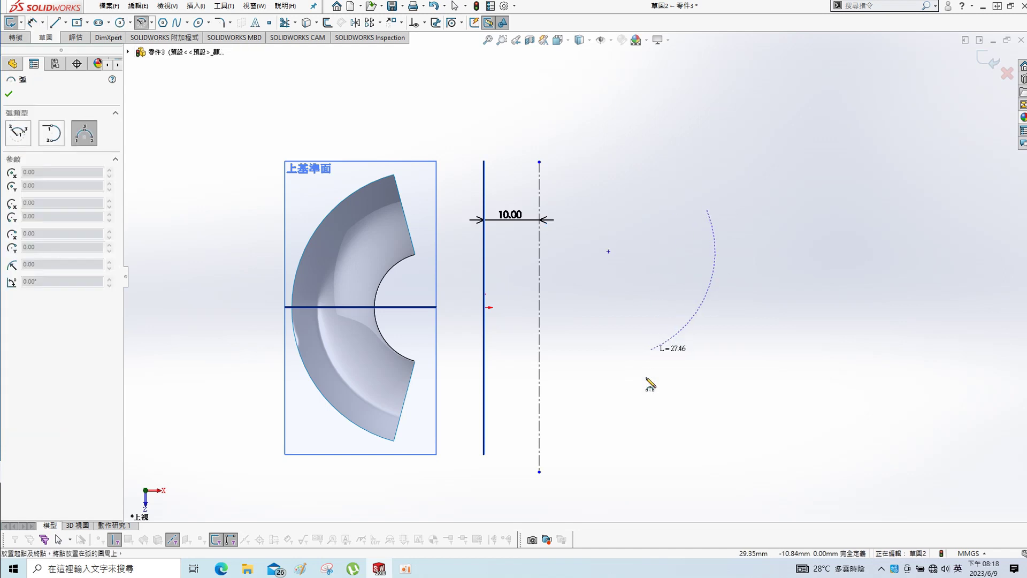
{"action": "left_click", "coordinate": [719, 443]}
{"action": "left_click", "coordinate": [618, 327]}
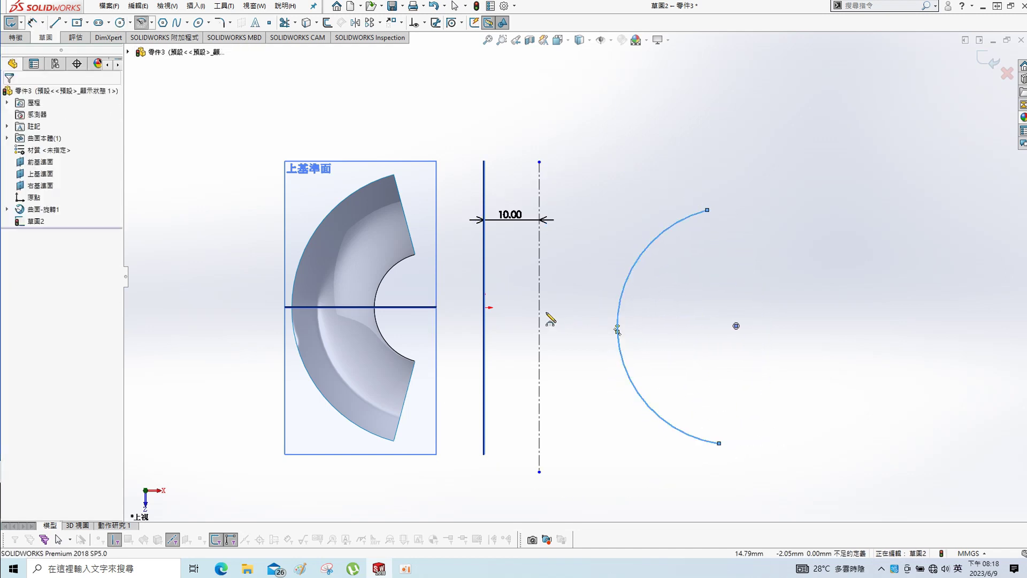
{"action": "left_click", "coordinate": [736, 326]}
{"action": "key", "text": "Escape"}
{"action": "left_click", "coordinate": [40, 162], "text": "ctrl"}
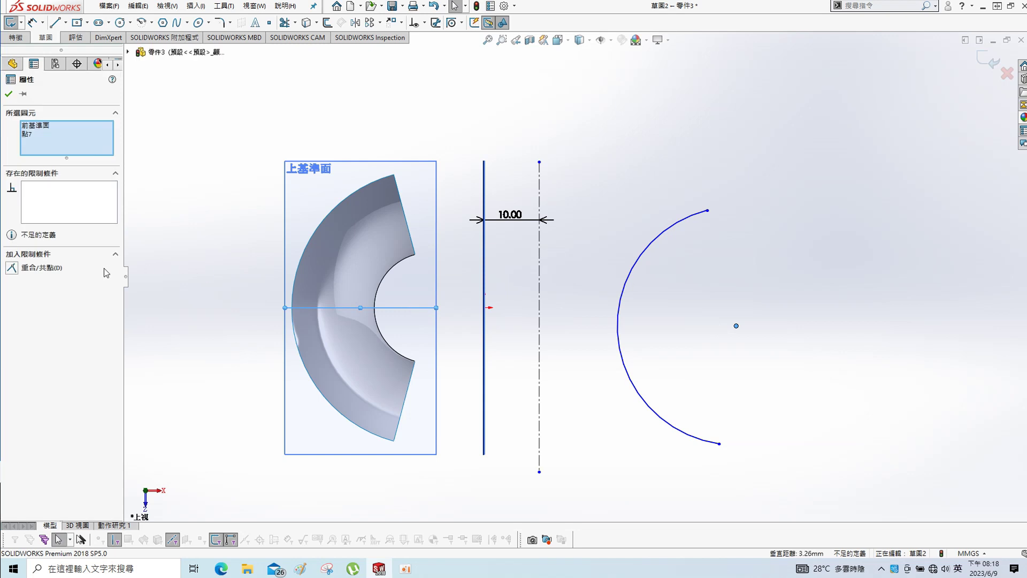
{"action": "left_click", "coordinate": [10, 267]}
{"action": "left_click", "coordinate": [734, 207]}
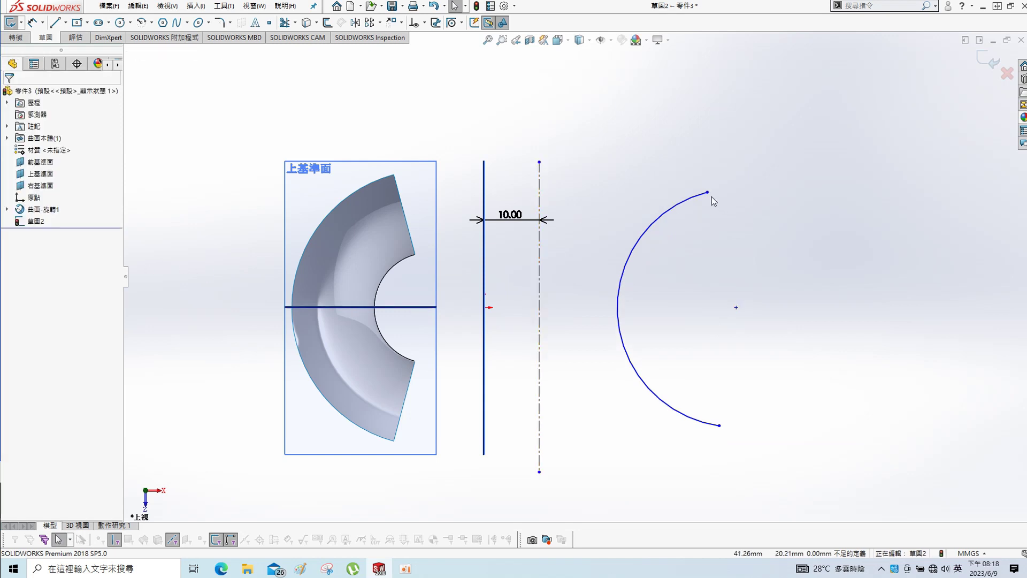
{"action": "left_click", "coordinate": [708, 192]}
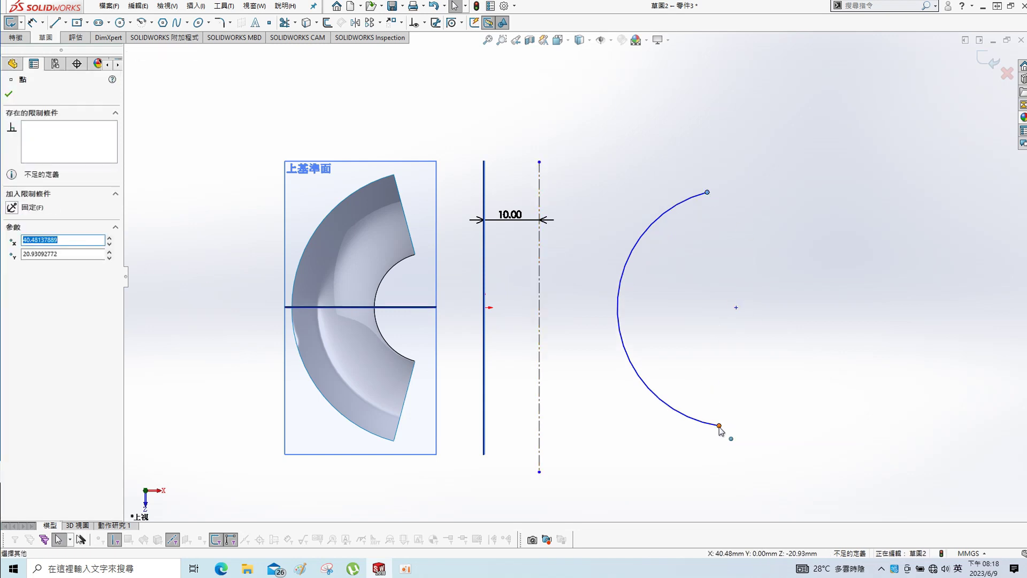
{"action": "left_click", "coordinate": [719, 426], "text": "ctrl"}
{"action": "left_click", "coordinate": [759, 217]}
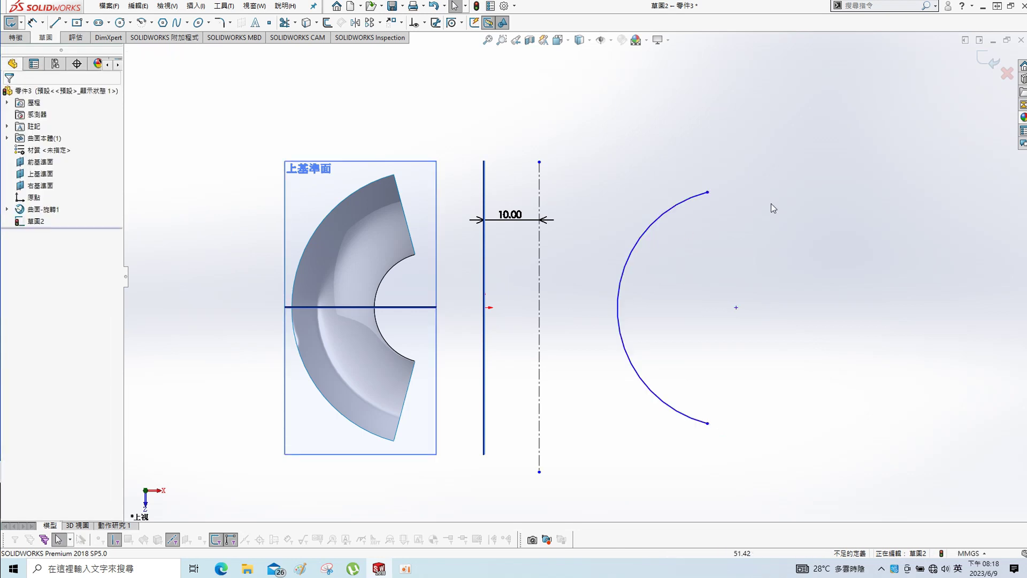
Dimension the arc's nearest edge 20.00 mm from the vertical line
{"action": "key", "text": "s"}
{"action": "left_click", "coordinate": [773, 199]}
{"action": "left_click", "coordinate": [620, 321]}
{"action": "left_click", "coordinate": [485, 315]}
{"action": "left_click", "coordinate": [571, 379]}
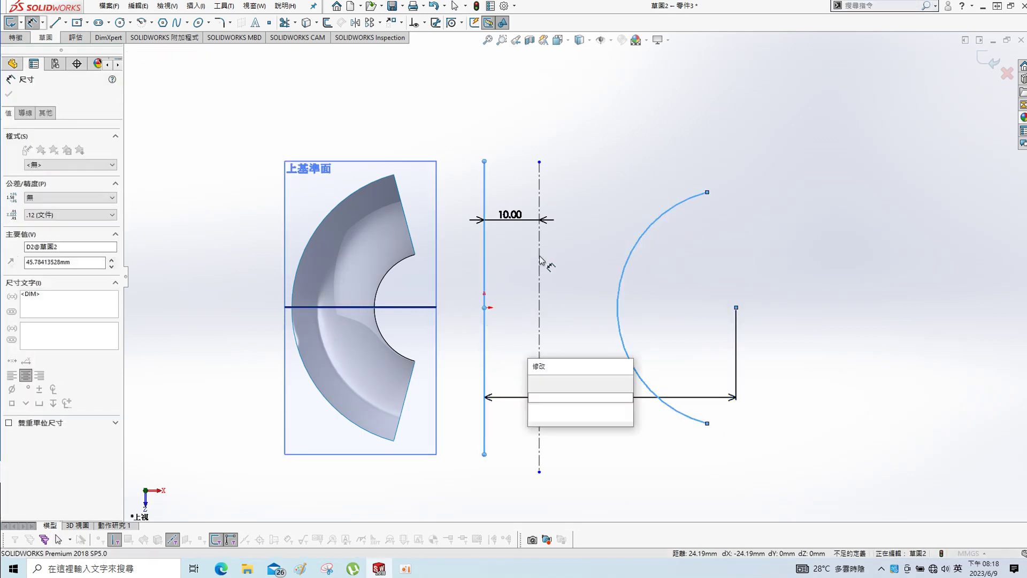
{"action": "key", "text": "Return"}
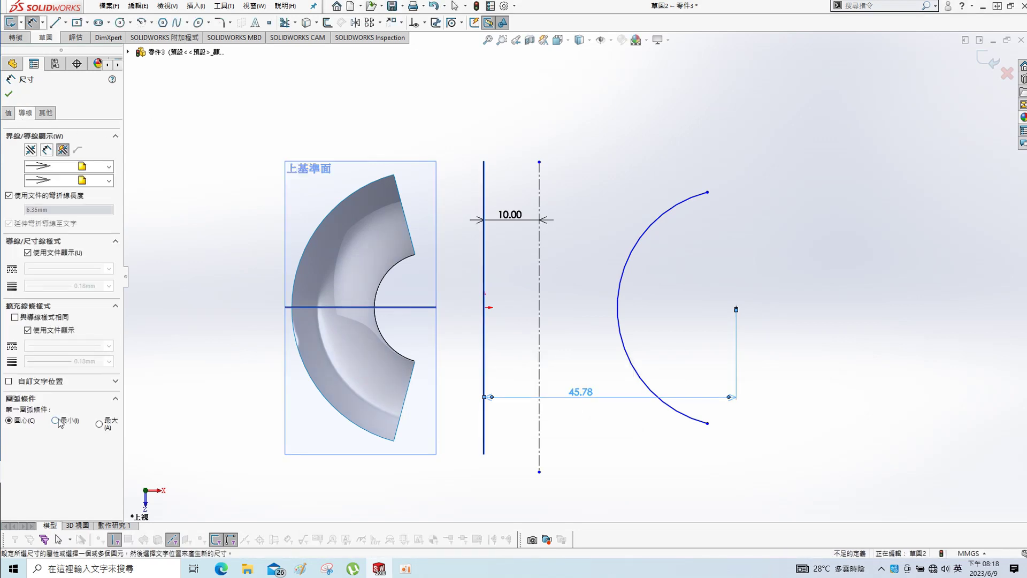
{"action": "left_click", "coordinate": [55, 420]}
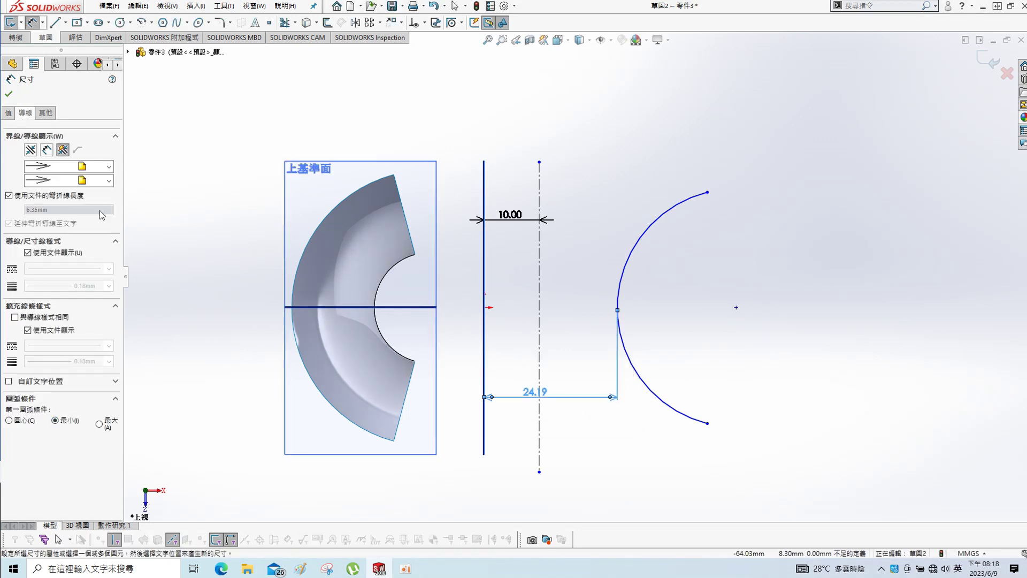
{"action": "left_click", "coordinate": [10, 95]}
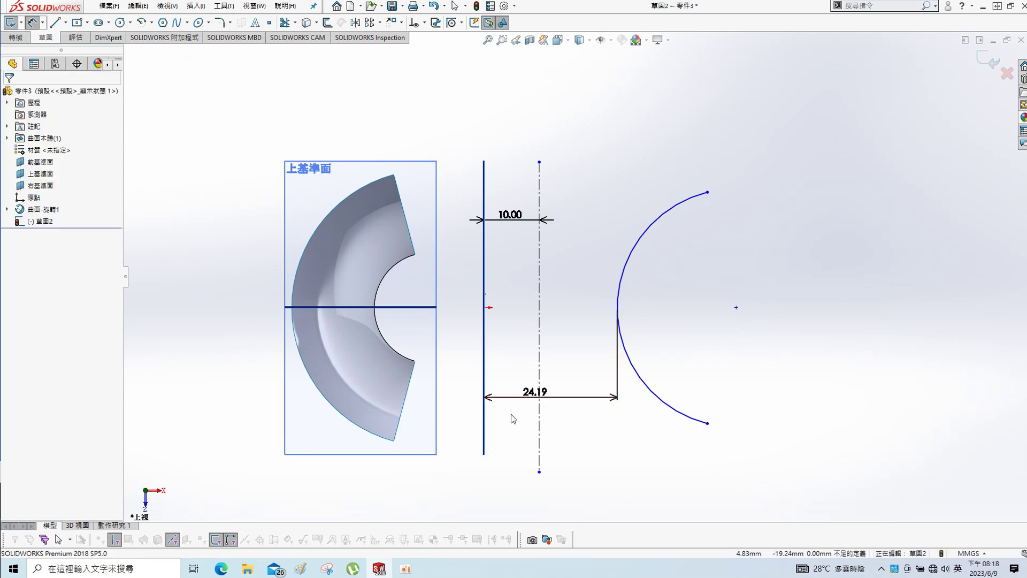
{"action": "double_click", "coordinate": [530, 393]}
{"action": "left_click", "coordinate": [731, 322]}
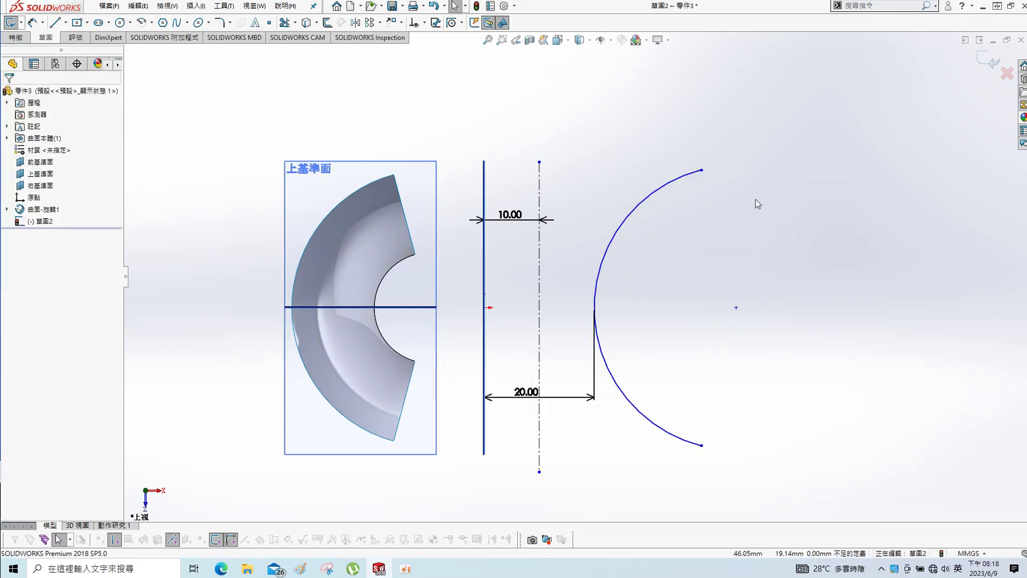
Dimension the vertical span between the arc's endpoints as 60
{"action": "key", "text": "s"}
{"action": "left_click", "coordinate": [778, 163]}
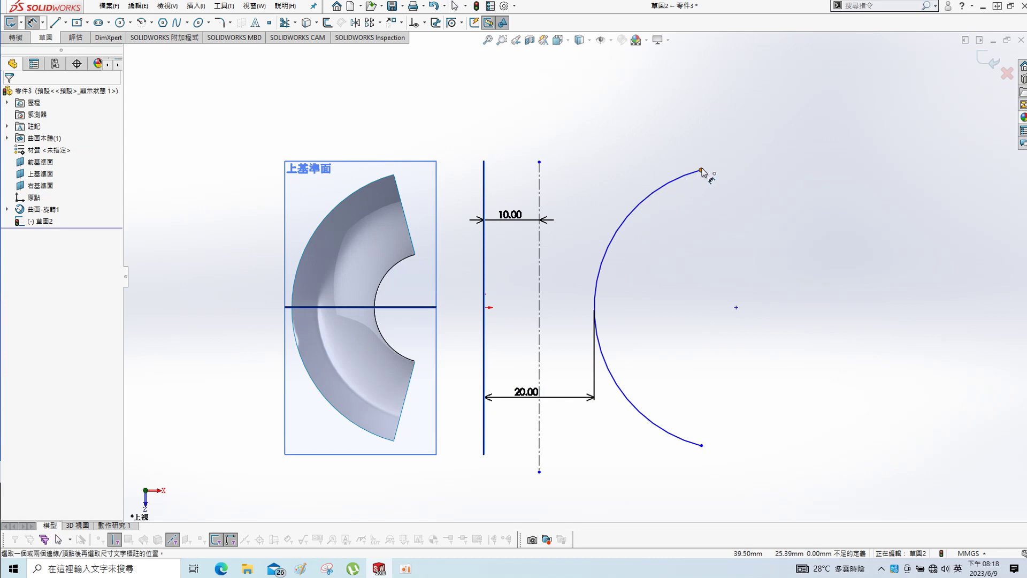
{"action": "left_click", "coordinate": [701, 171]}
{"action": "left_click", "coordinate": [703, 447]}
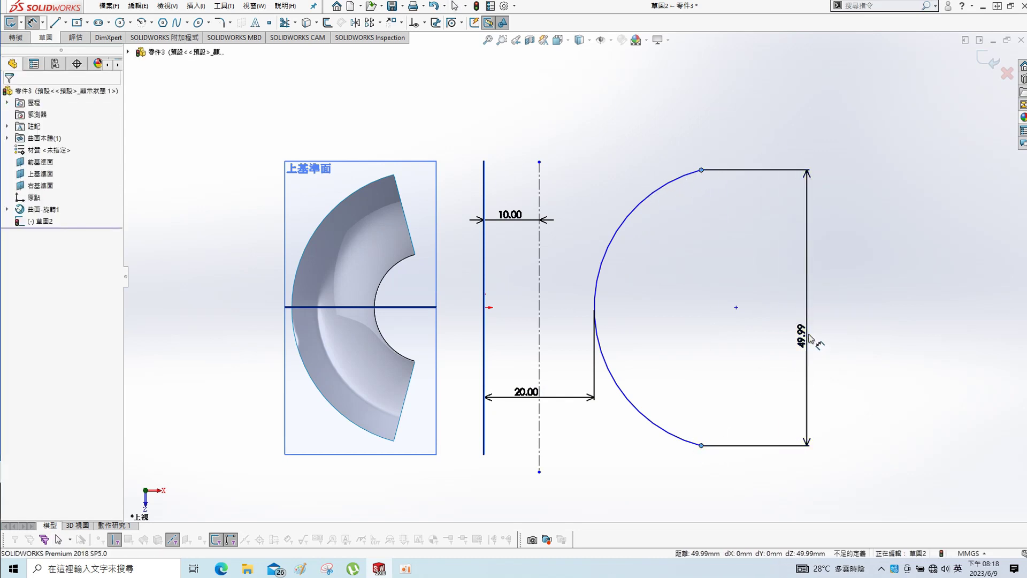
{"action": "left_click", "coordinate": [814, 339]}
{"action": "type", "text": "60"}
{"action": "key", "text": "Return"}
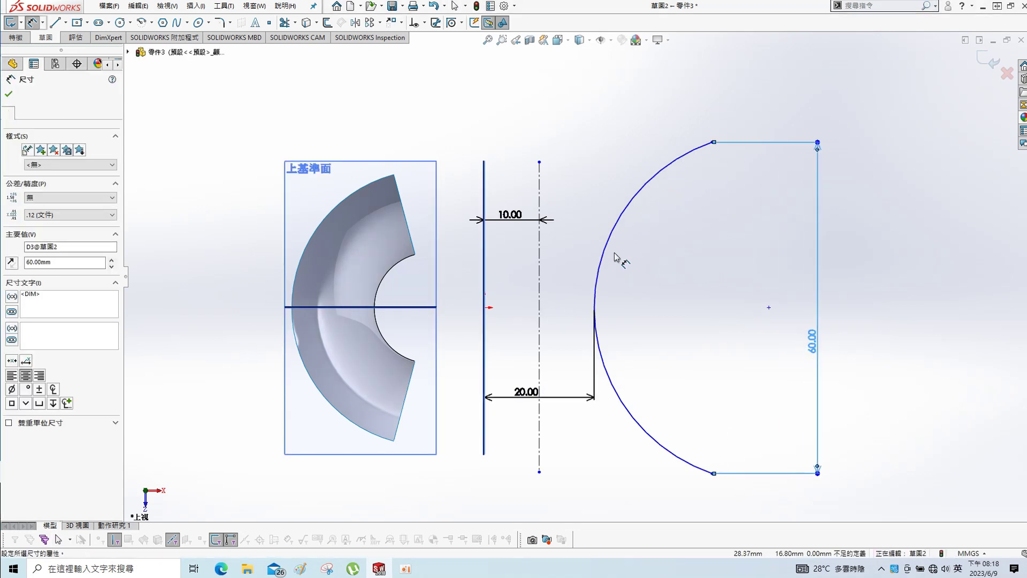
{"action": "left_click", "coordinate": [713, 143]}
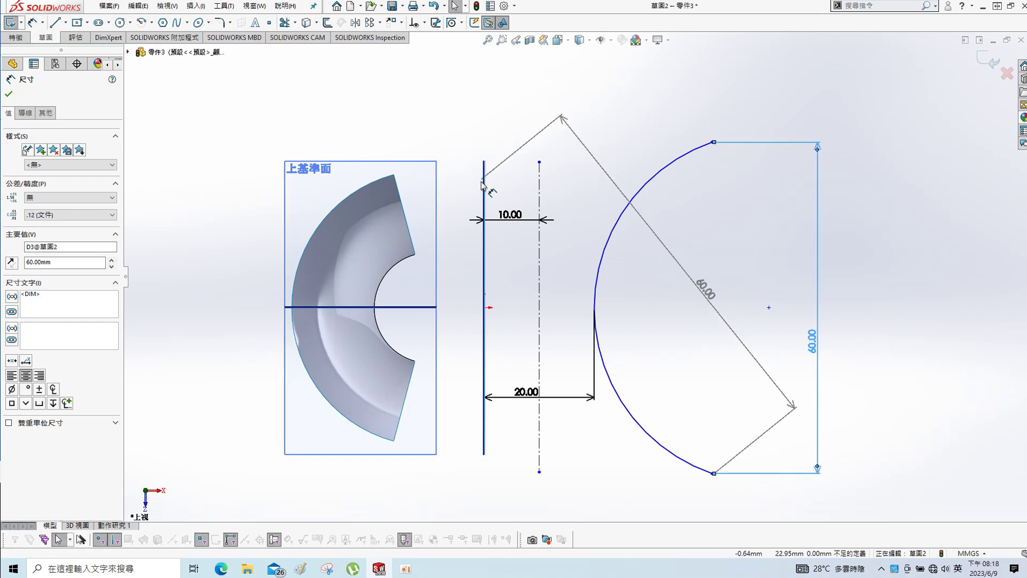
{"action": "key", "text": "Escape"}
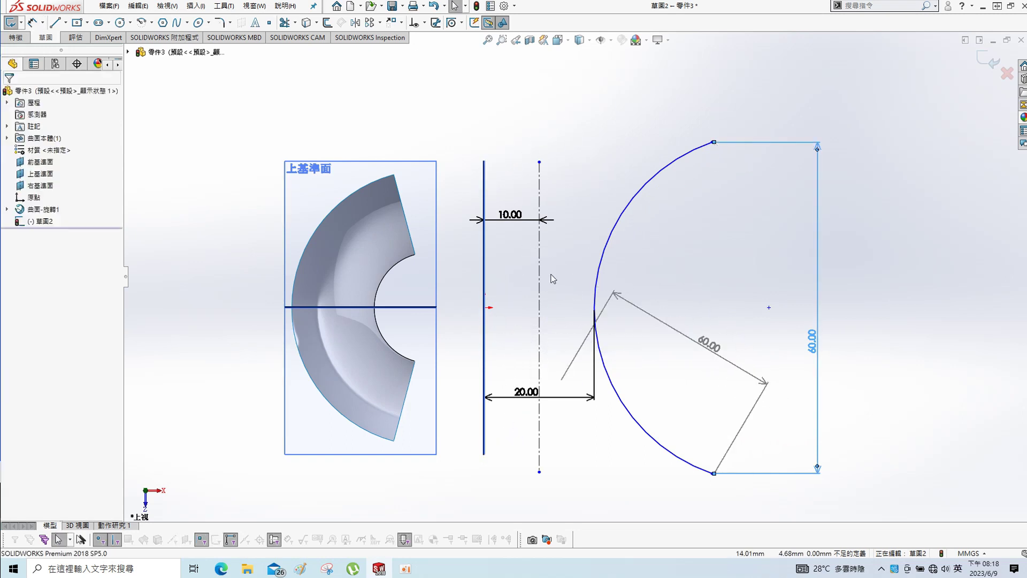
Dimension the arc's bottom endpoint 35.00 mm from the vertical line
{"action": "key", "text": "s"}
{"action": "left_click", "coordinate": [517, 238]}
{"action": "left_click", "coordinate": [485, 448]}
{"action": "left_click", "coordinate": [712, 473]}
{"action": "left_click", "coordinate": [616, 482]}
{"action": "key", "text": "Return"}
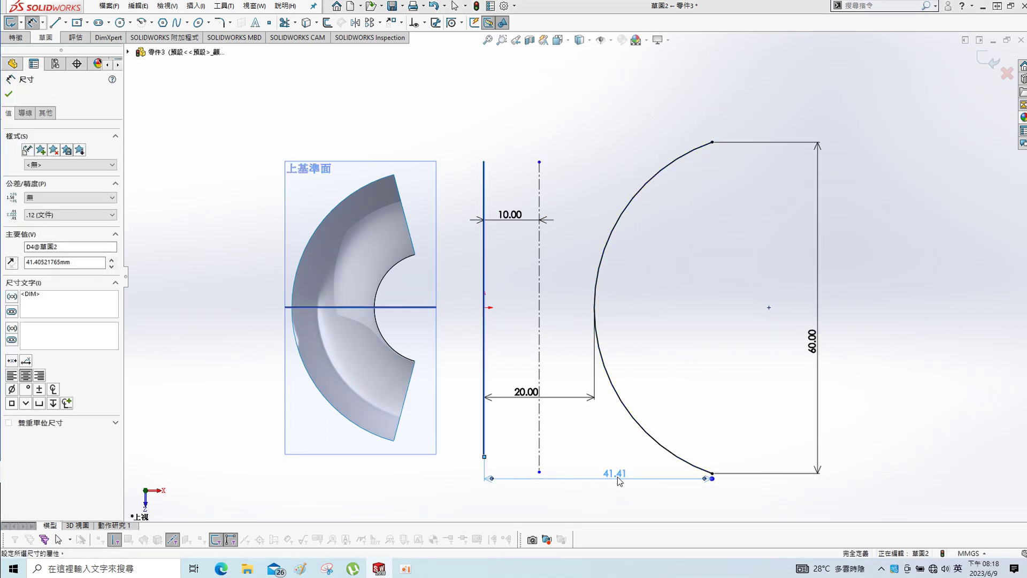
{"action": "left_click", "coordinate": [696, 375]}
Orbit the model to view the fully defined sketch in 3D
{"action": "mouse_move", "coordinate": [695, 367]}
{"action": "middle_mouse_down"}
{"action": "mouse_move", "coordinate": [692, 190]}
{"action": "mouse_move", "coordinate": [518, 243]}
{"action": "middle_mouse_up"}
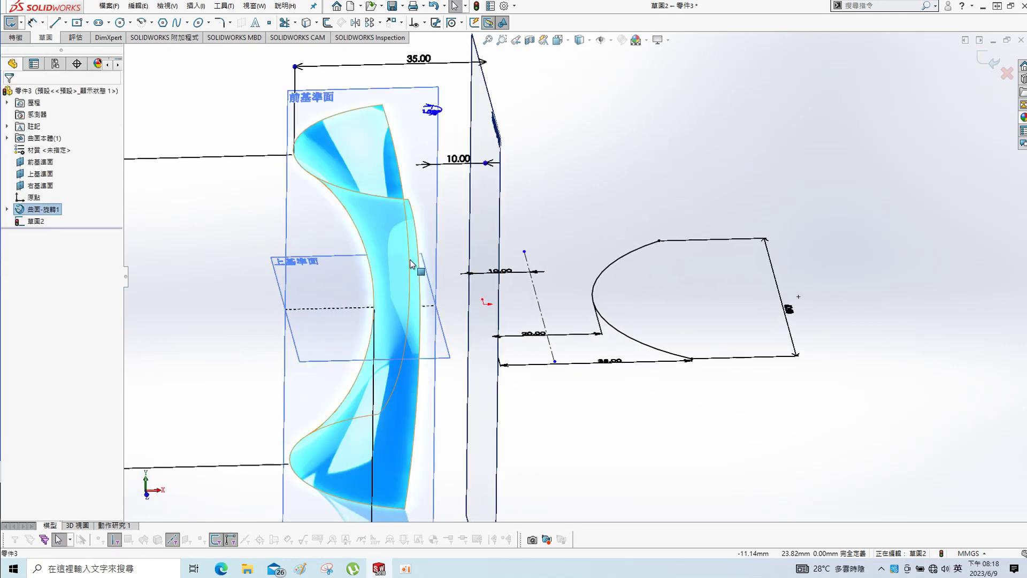
{"action": "scroll", "coordinate": [411, 263], "scroll_direction": "up", "scroll_amount": 5}
{"action": "mouse_move", "coordinate": [411, 263]}
{"action": "middle_mouse_down"}
{"action": "mouse_move", "coordinate": [627, 184]}
{"action": "mouse_move", "coordinate": [615, 277]}
{"action": "middle_mouse_up"}
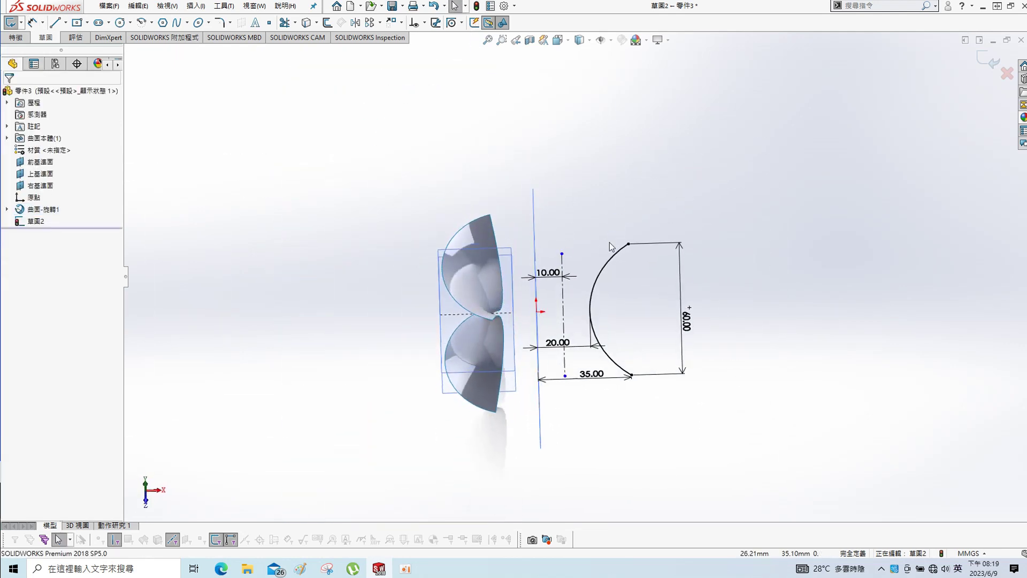
{"action": "key", "text": "s"}
{"action": "left_click", "coordinate": [196, 5]}
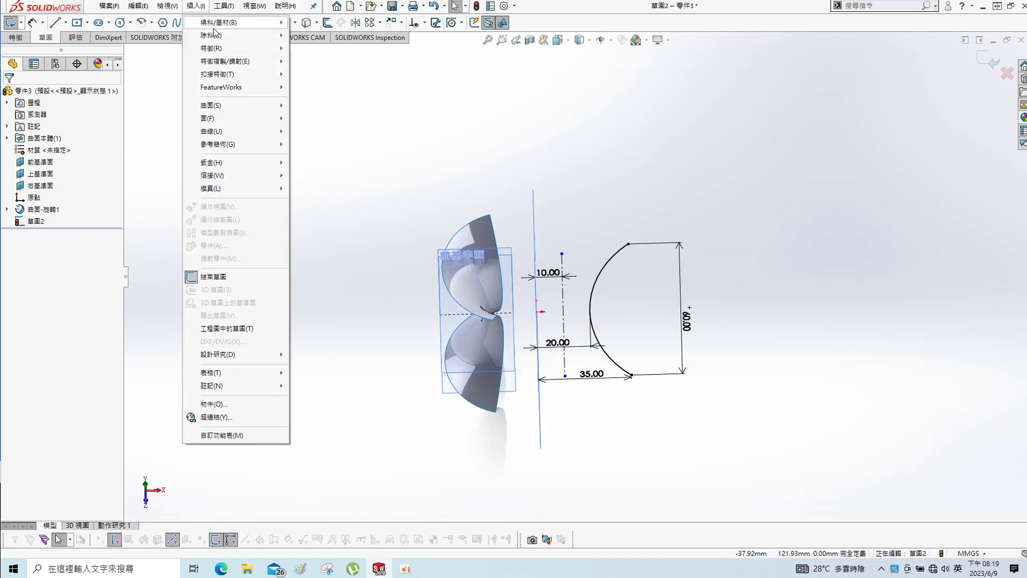
{"action": "mouse_move", "coordinate": [210, 105]}
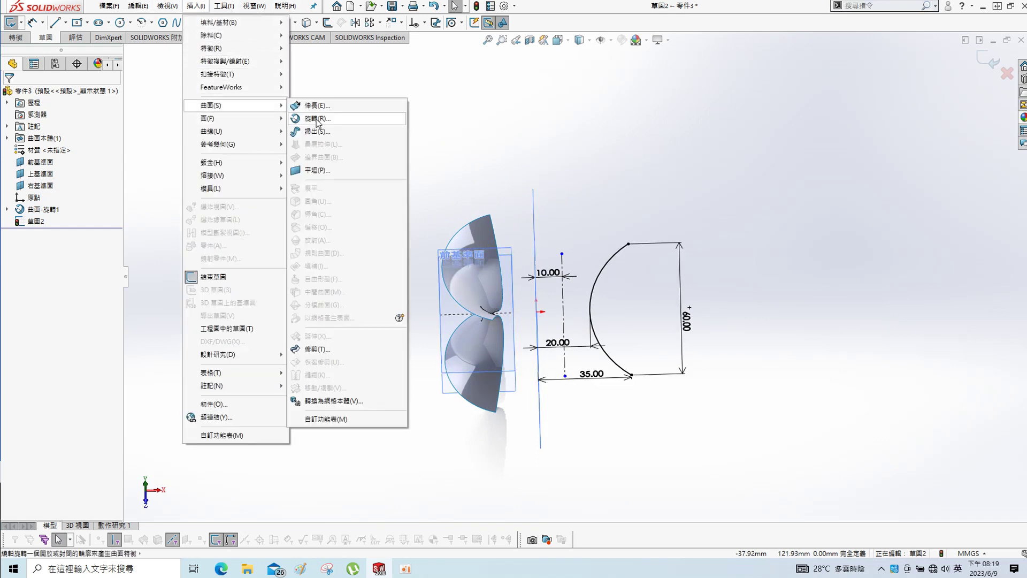
Revolve Sketch2 into a Mid Plane 150° surface, creating 曲面-旋轉2
{"action": "left_click", "coordinate": [320, 119]}
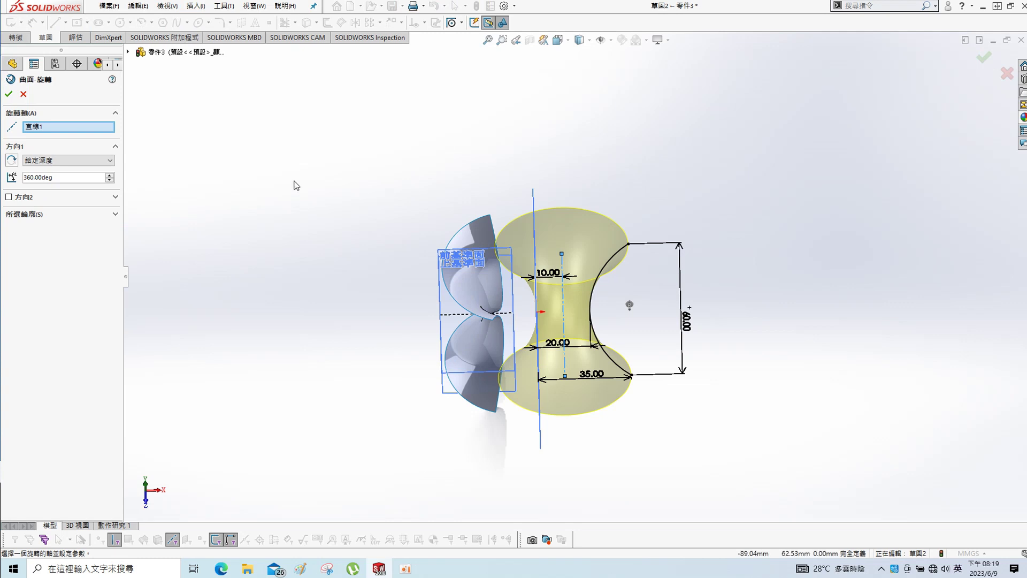
{"action": "left_click", "coordinate": [67, 160]}
{"action": "left_click", "coordinate": [32, 198]}
{"action": "scroll", "coordinate": [169, 177], "scroll_direction": "down", "scroll_amount": 20}
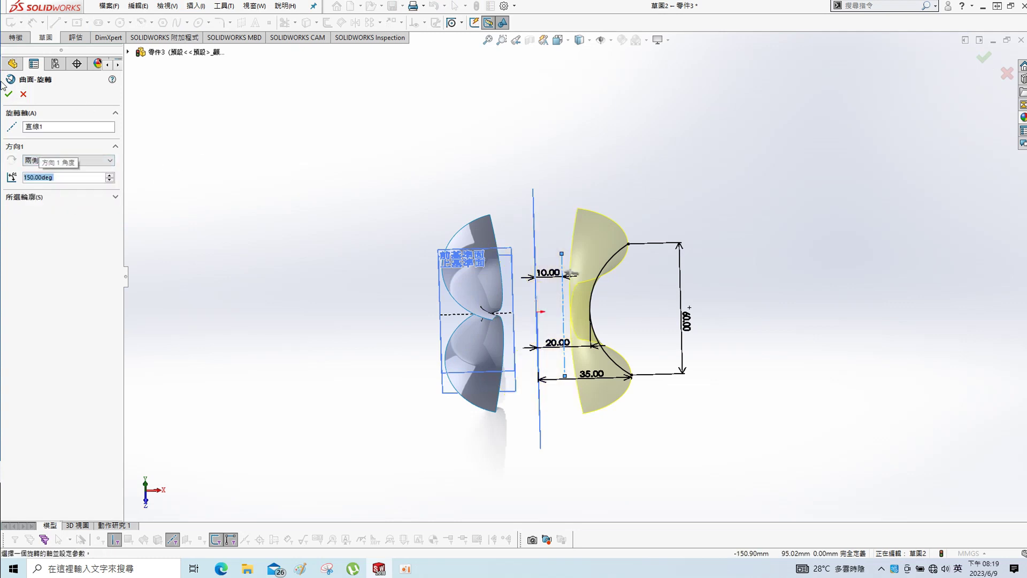
{"action": "left_click", "coordinate": [9, 94]}
{"action": "mouse_move", "coordinate": [587, 142]}
{"action": "middle_mouse_down"}
{"action": "mouse_move", "coordinate": [573, 333]}
{"action": "mouse_move", "coordinate": [539, 360]}
{"action": "mouse_move", "coordinate": [524, 343]}
{"action": "middle_mouse_up"}
{"action": "left_click", "coordinate": [40, 161]}
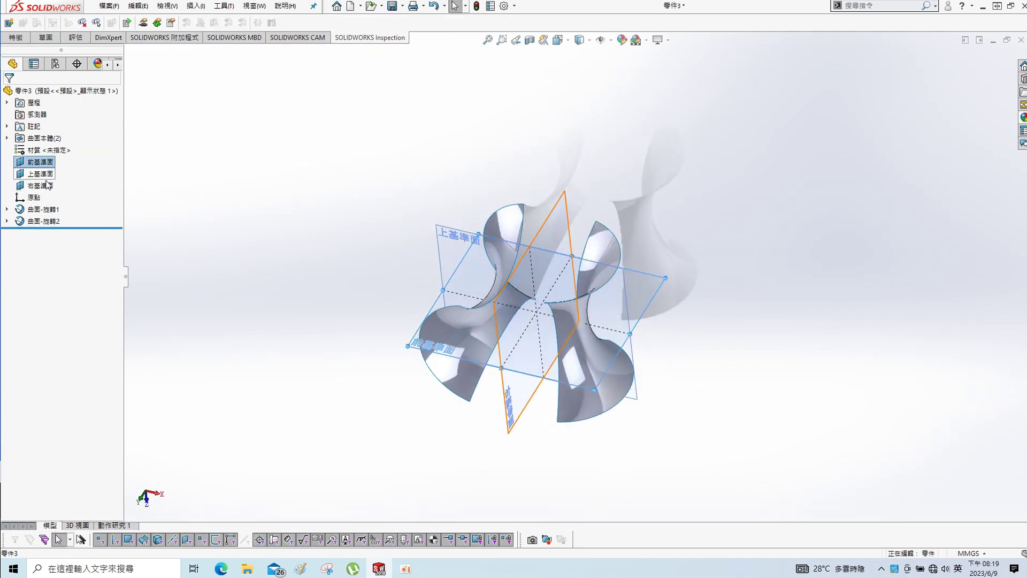
Hide the three datum planes and start a face-on sketch on the Front Plane
{"action": "left_click", "coordinate": [40, 185], "text": "shift"}
{"action": "left_click", "coordinate": [53, 172]}
{"action": "mouse_move", "coordinate": [486, 252]}
{"action": "middle_mouse_down"}
{"action": "mouse_move", "coordinate": [438, 433]}
{"action": "mouse_move", "coordinate": [344, 385]}
{"action": "mouse_move", "coordinate": [534, 419]}
{"action": "mouse_move", "coordinate": [571, 414]}
{"action": "mouse_move", "coordinate": [605, 281]}
{"action": "middle_mouse_up"}
{"action": "left_click", "coordinate": [40, 161]}
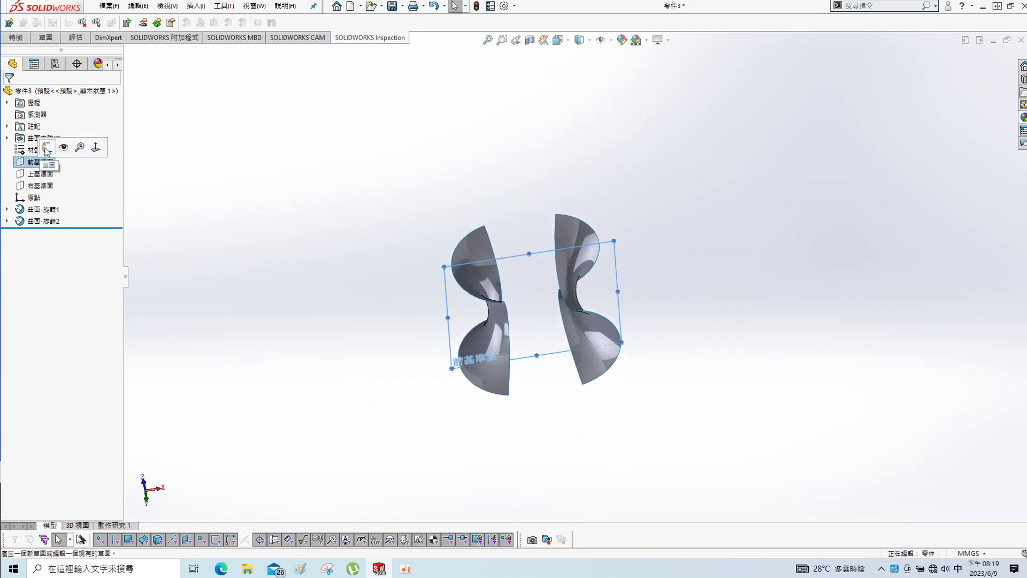
{"action": "left_click", "coordinate": [46, 150]}
{"action": "right_click", "coordinate": [650, 236]}
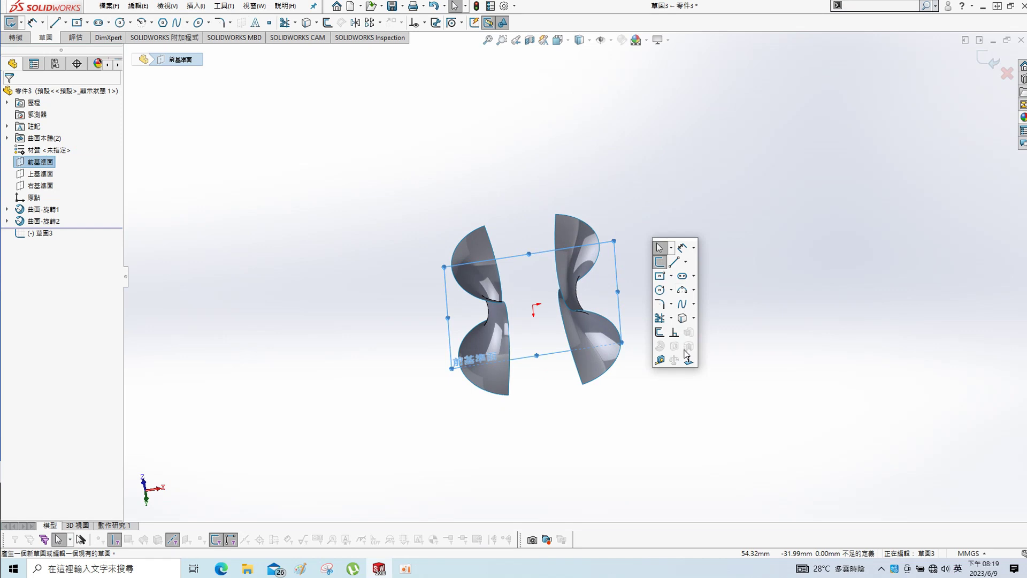
{"action": "left_click", "coordinate": [689, 358]}
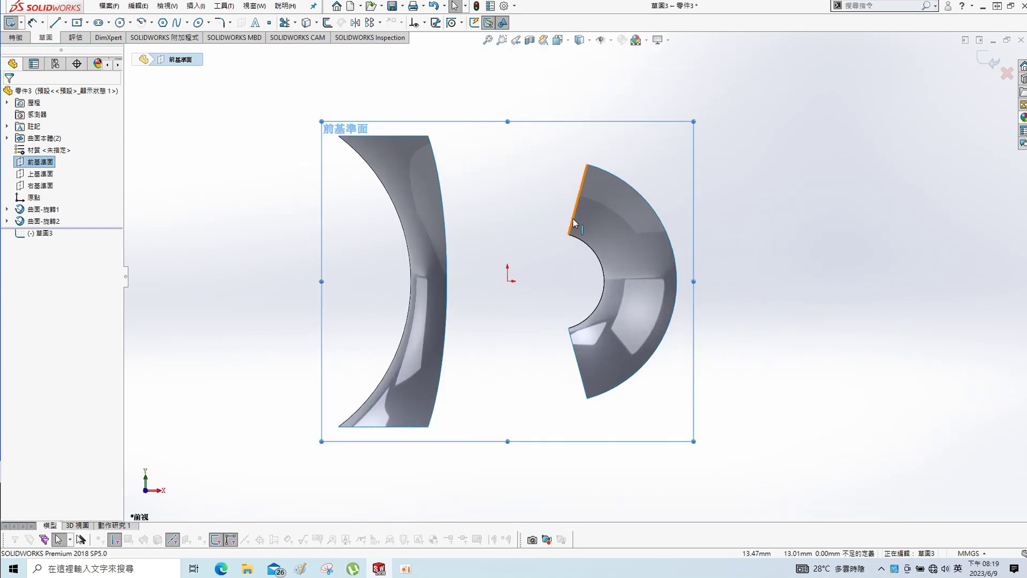
Draw a center rectangle at the origin and dimension its height to 50 mm
{"action": "left_click", "coordinate": [76, 23]}
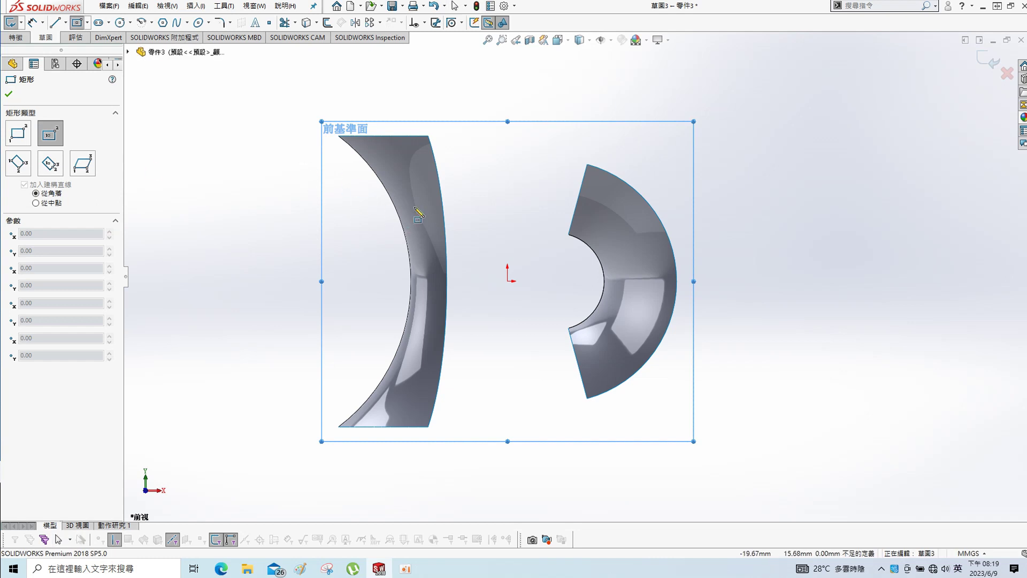
{"action": "left_click", "coordinate": [507, 281]}
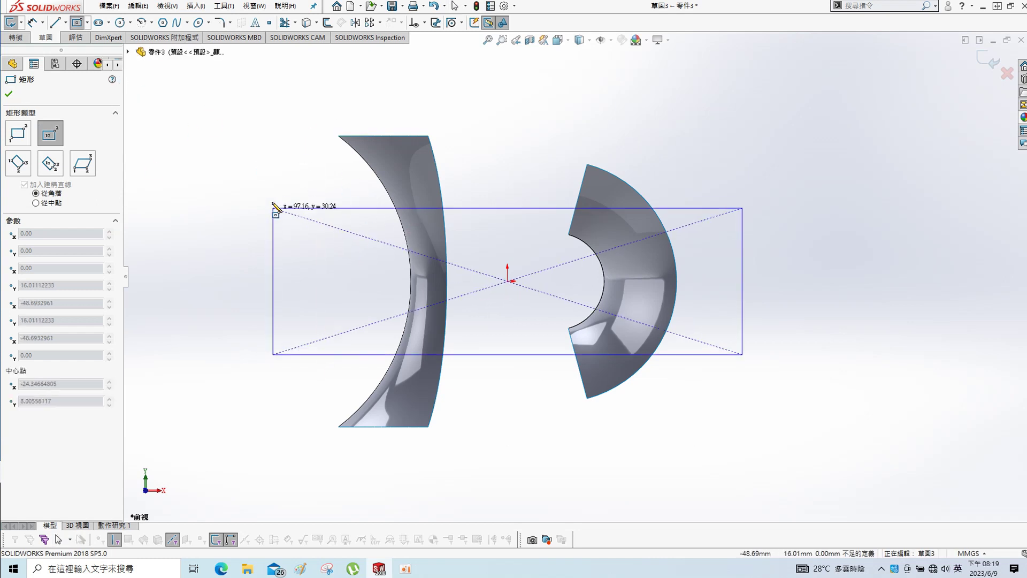
{"action": "left_click", "coordinate": [272, 202]}
{"action": "key", "text": "s"}
{"action": "left_click", "coordinate": [348, 191]}
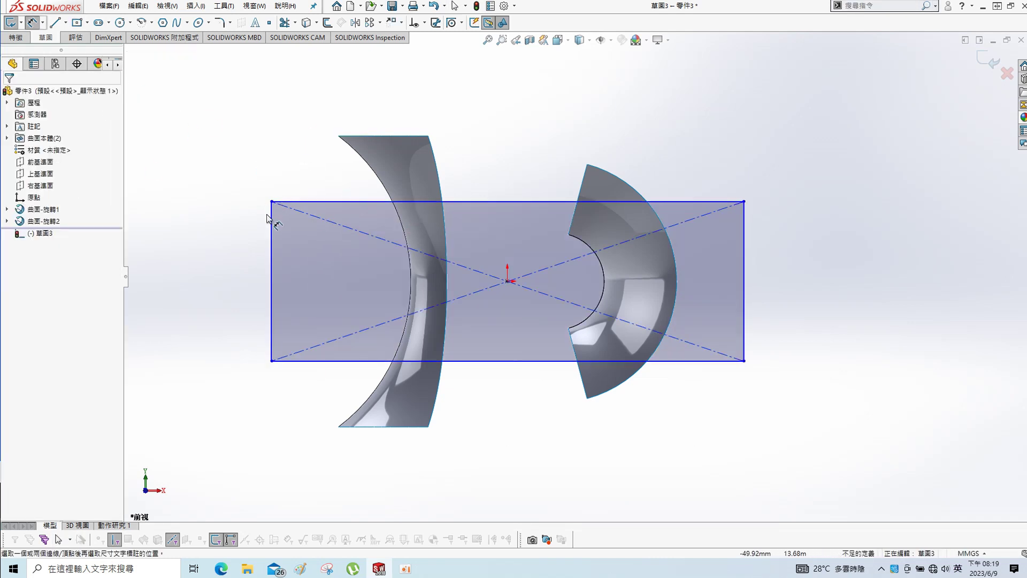
{"action": "left_click", "coordinate": [271, 225]}
{"action": "left_click", "coordinate": [206, 283]}
{"action": "type", "text": "50"}
{"action": "key", "text": "Return"}
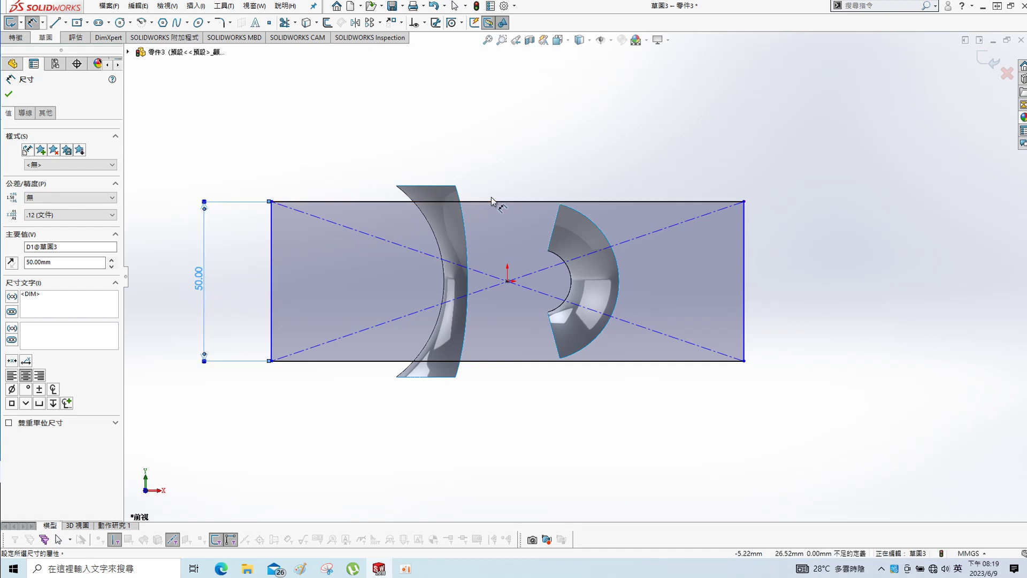
Set the rectangle width to 100 mm and add a line from its left edge to the origin
{"action": "left_click", "coordinate": [519, 202]}
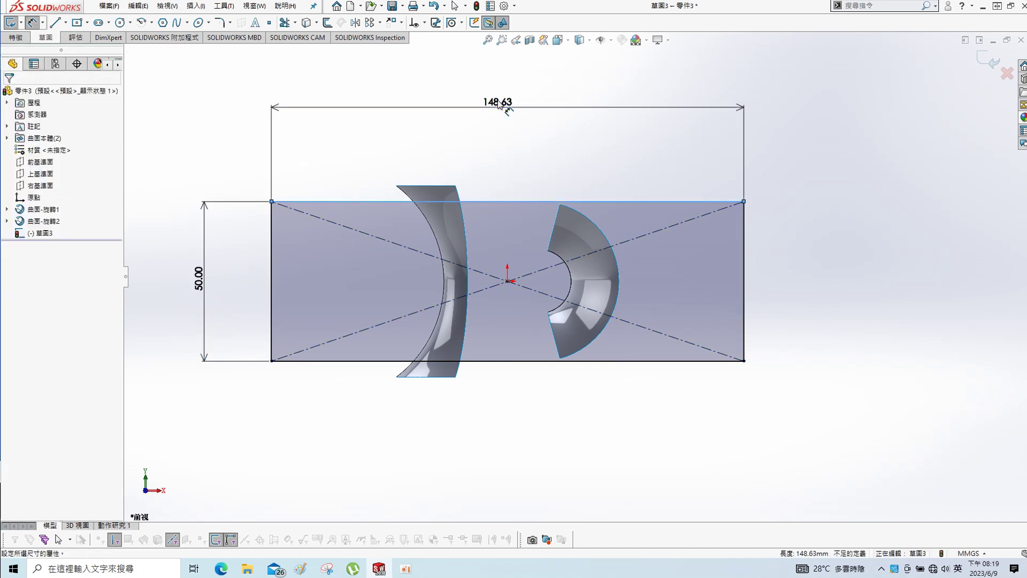
{"action": "left_click", "coordinate": [498, 102]}
{"action": "type", "text": "100"}
{"action": "key", "text": "Return"}
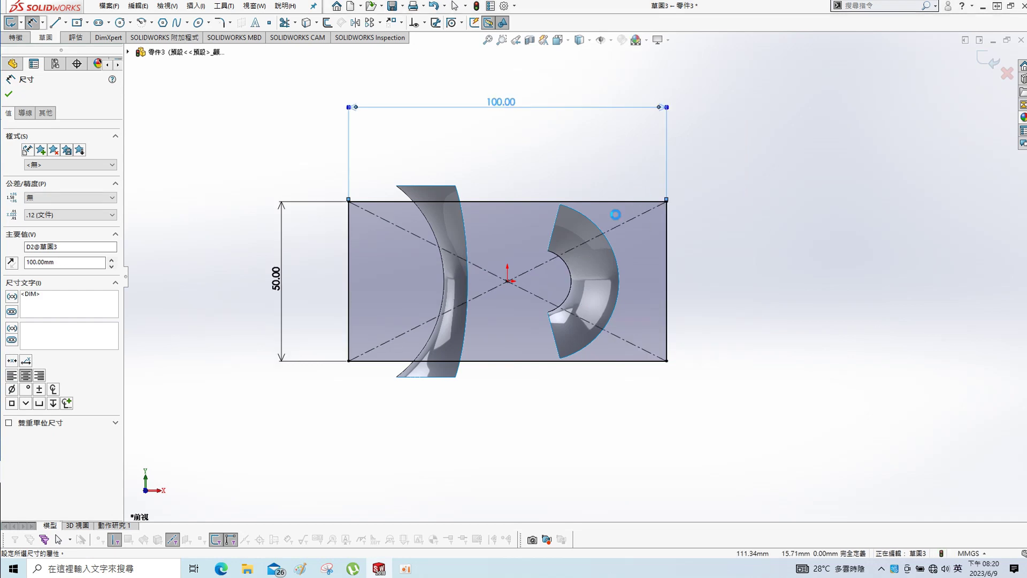
{"action": "key", "text": "Escape"}
{"action": "left_click", "coordinate": [55, 22]}
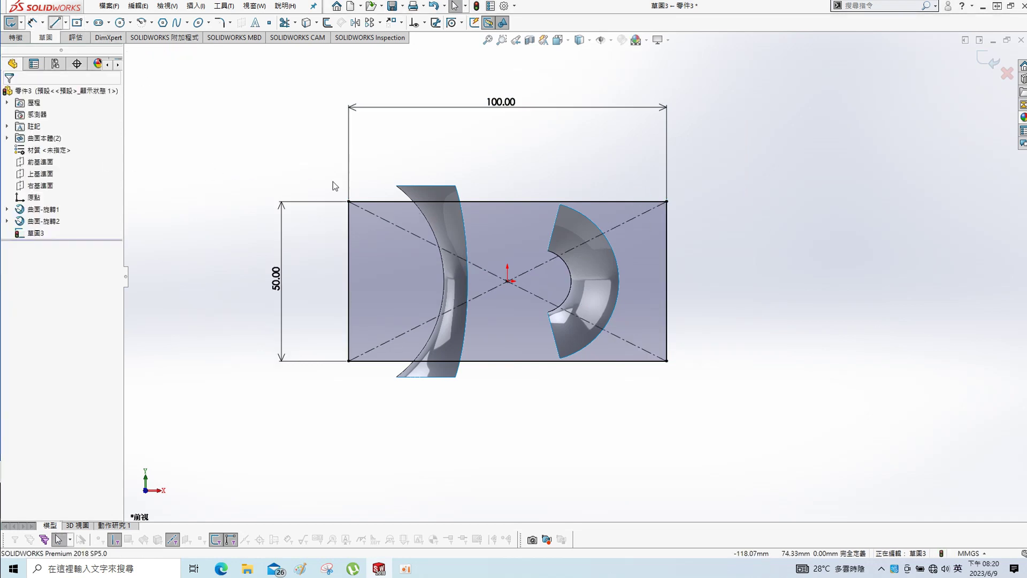
{"action": "left_click", "coordinate": [348, 281]}
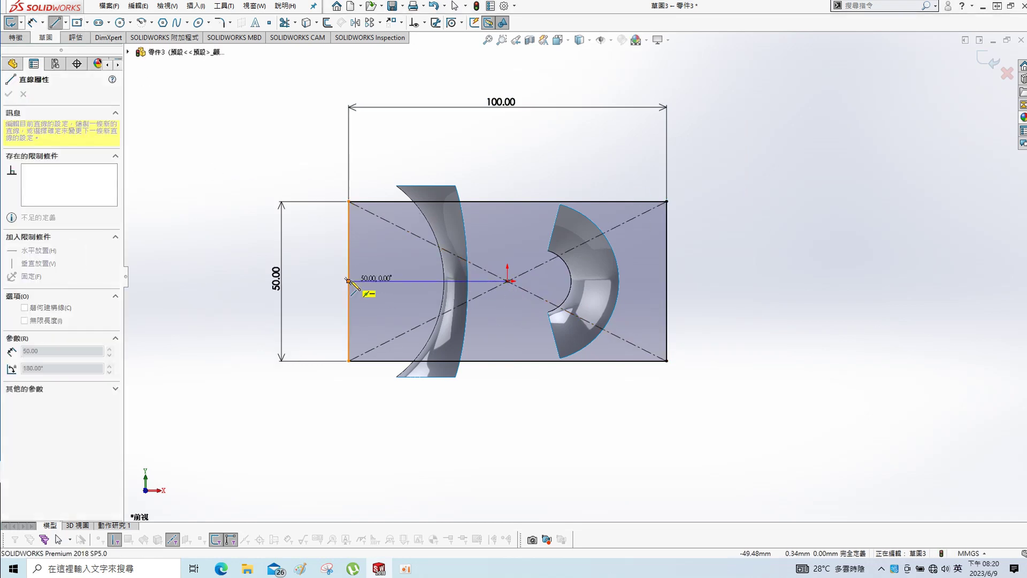
{"action": "left_click", "coordinate": [508, 281]}
{"action": "key", "text": "Escape"}
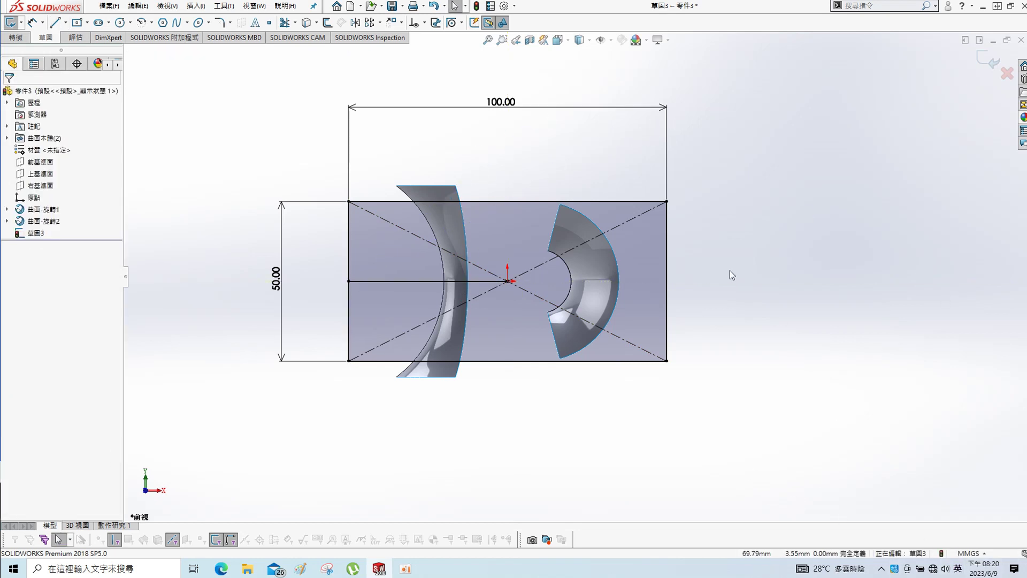
Create a split line on the left curved face with the rectangle sketch
{"action": "left_click", "coordinate": [196, 6]}
{"action": "mouse_move", "coordinate": [210, 131]}
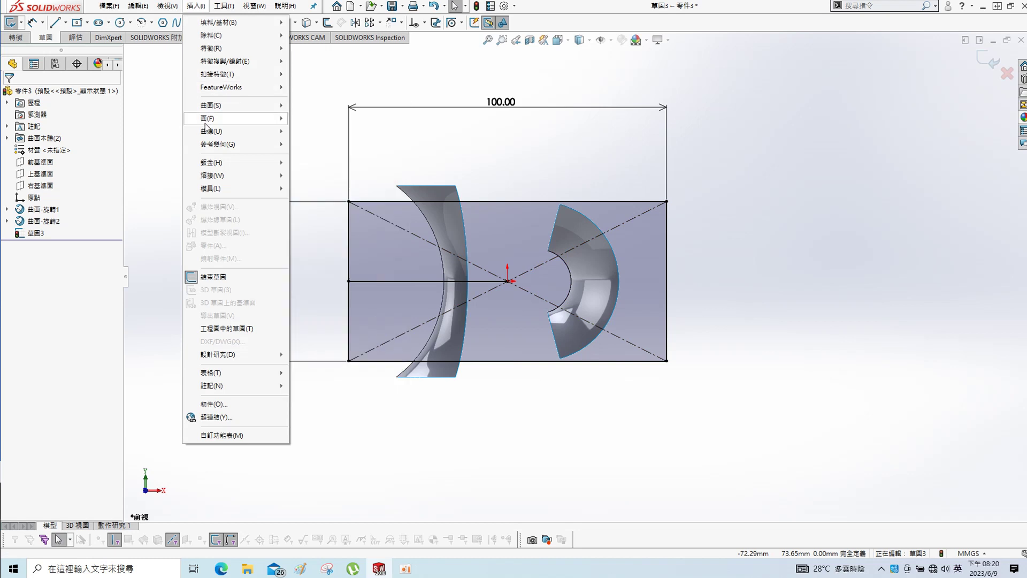
{"action": "left_click", "coordinate": [320, 131]}
{"action": "left_click", "coordinate": [451, 226]}
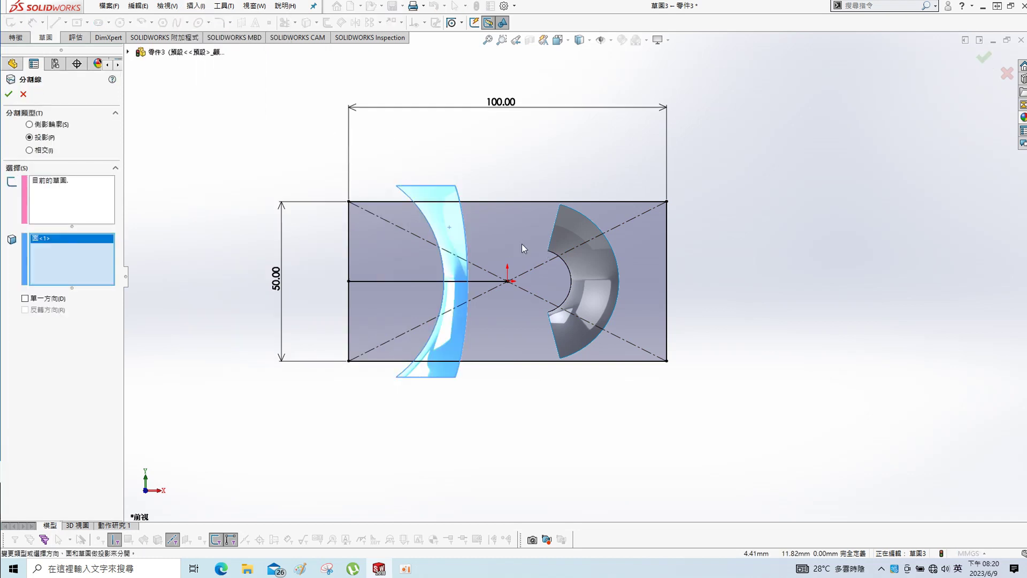
{"action": "left_click", "coordinate": [11, 97]}
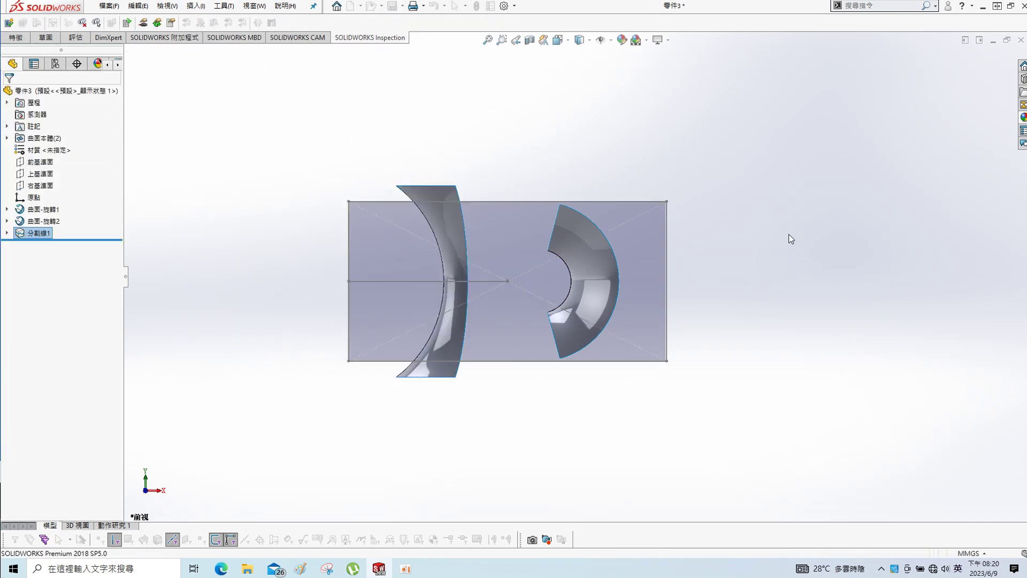
Start a face-on sketch on the Top Plane and draw a center rectangle at the origin
{"action": "left_click", "coordinate": [43, 175]}
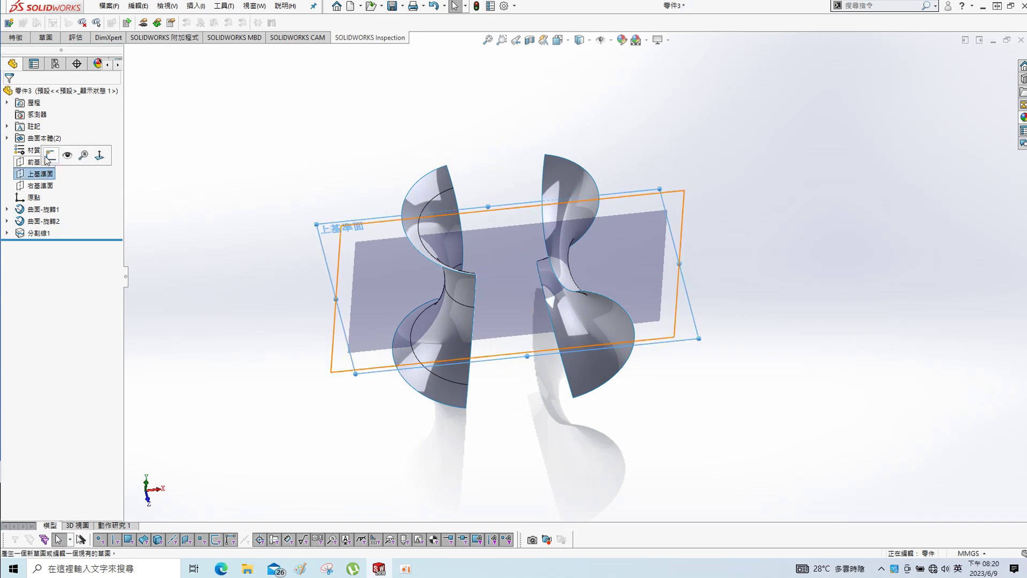
{"action": "left_click", "coordinate": [47, 156]}
{"action": "key", "text": "s"}
{"action": "key", "text": "ctrl+8"}
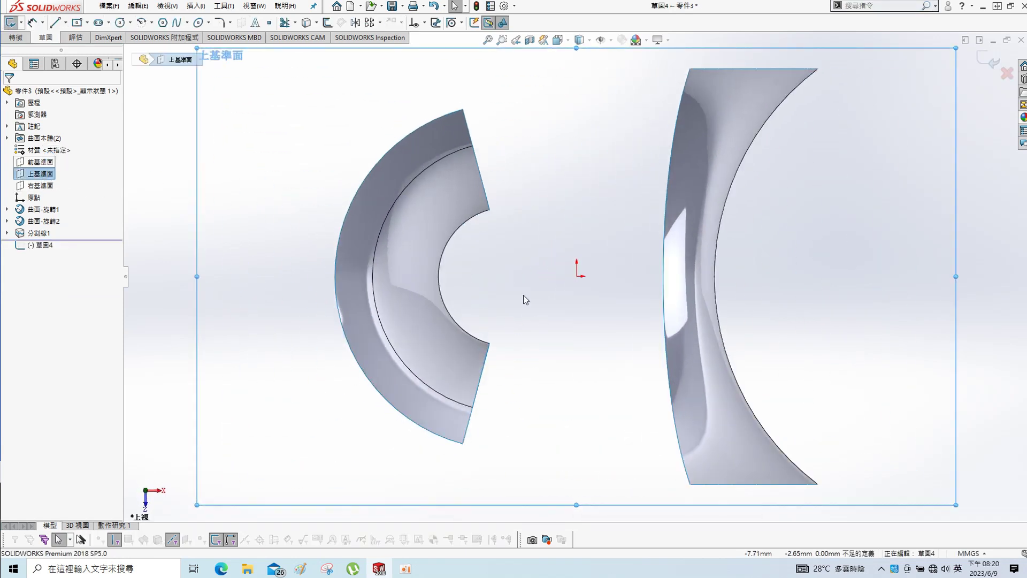
{"action": "left_click", "coordinate": [78, 24]}
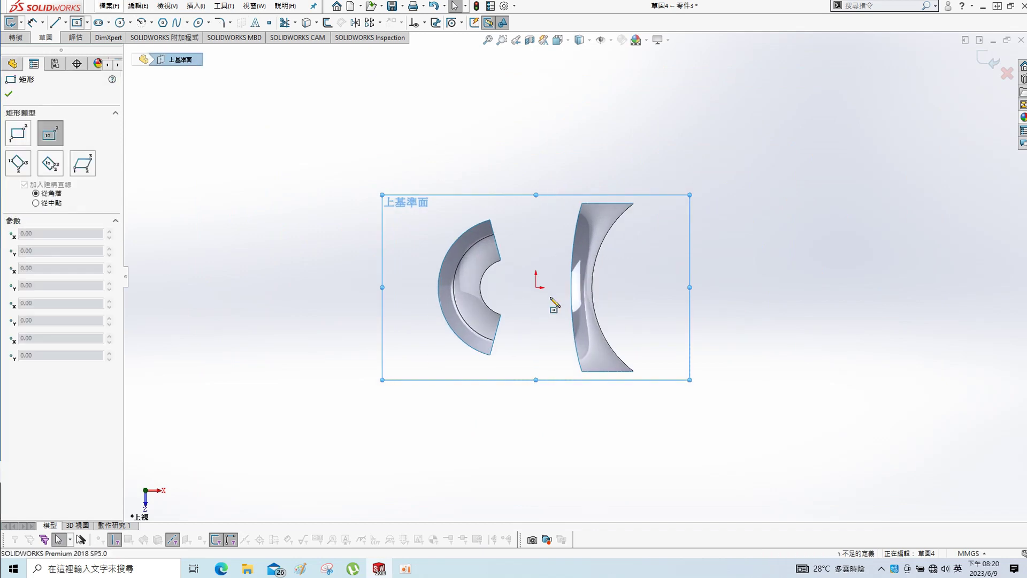
{"action": "left_click", "coordinate": [536, 288]}
{"action": "left_click", "coordinate": [399, 248]}
{"action": "right_click", "coordinate": [656, 217]}
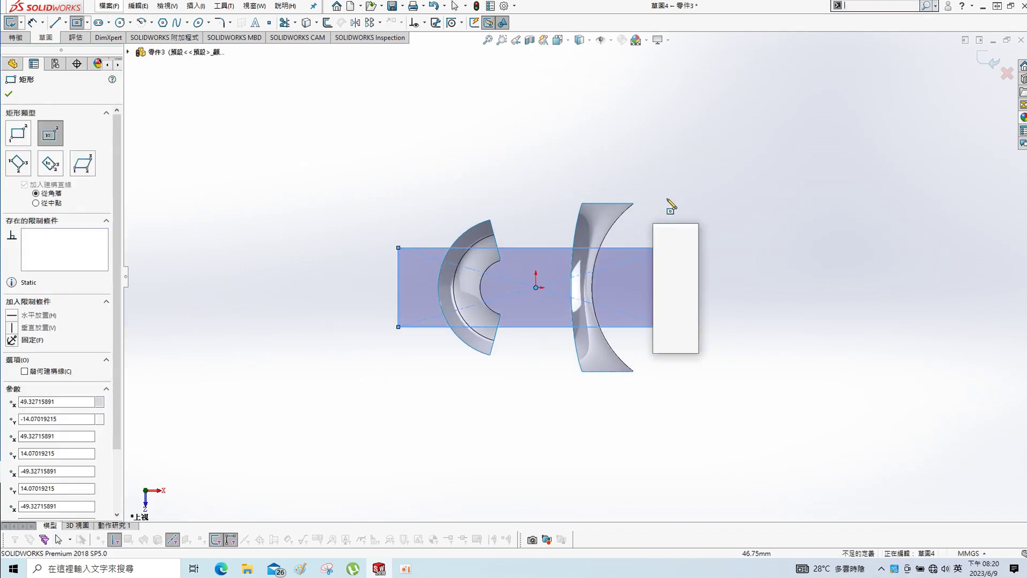
{"action": "left_click", "coordinate": [680, 230]}
Dimension the rectangle to 50 mm high and 100 mm wide
{"action": "left_click", "coordinate": [674, 289]}
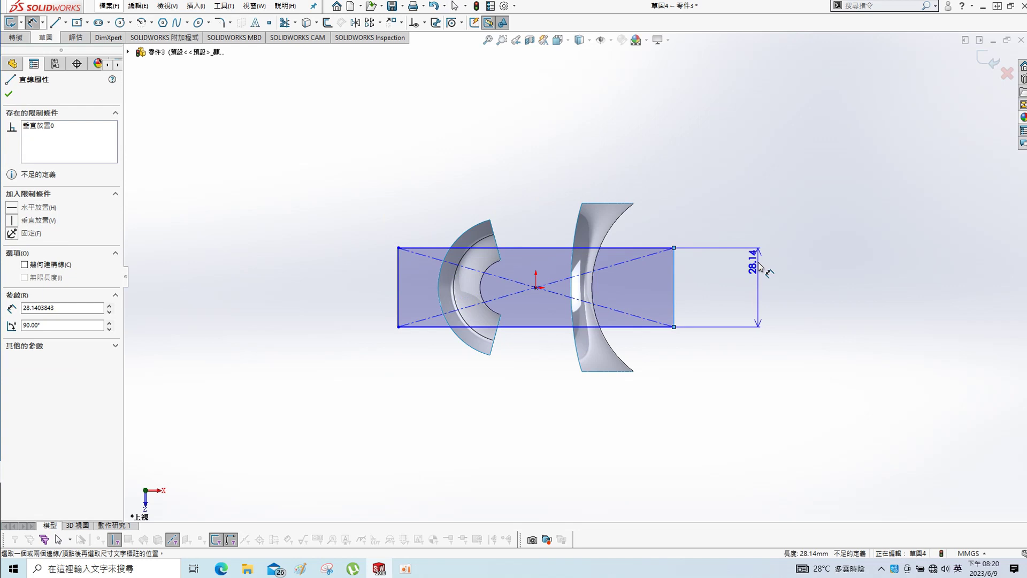
{"action": "left_click", "coordinate": [762, 262]}
{"action": "type", "text": "50"}
{"action": "key", "text": "Return"}
{"action": "left_click", "coordinate": [544, 248]}
{"action": "left_click", "coordinate": [535, 186]}
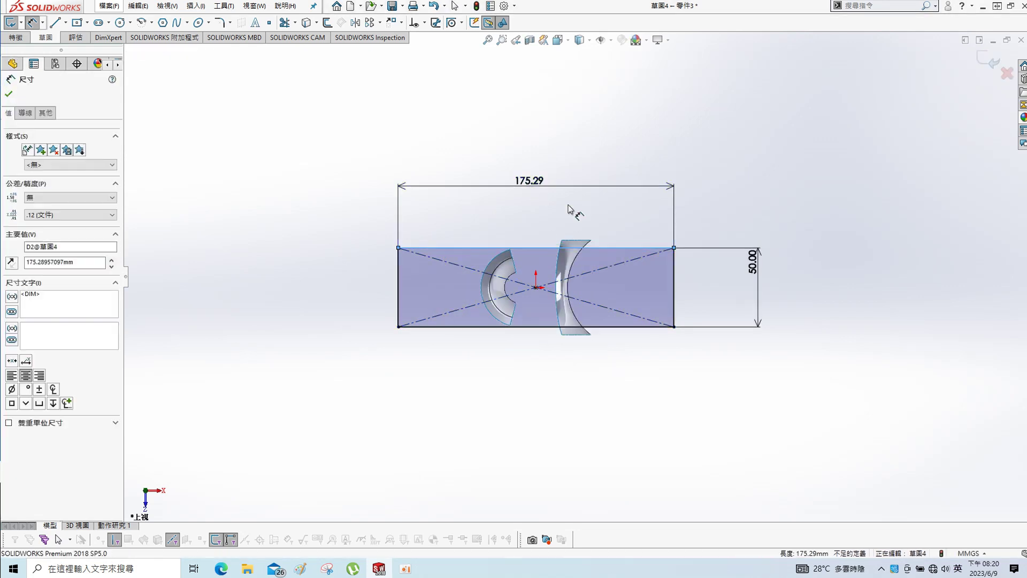
{"action": "type", "text": "100"}
{"action": "key", "text": "Return"}
{"action": "key", "text": "Escape"}
Draw a line from the sketch origin to the rectangle's right edge
{"action": "scroll", "coordinate": [578, 289], "scroll_direction": "down", "scroll_amount": 3}
{"action": "scroll", "coordinate": [634, 297], "scroll_direction": "down", "scroll_amount": 2}
{"action": "key", "text": "s"}
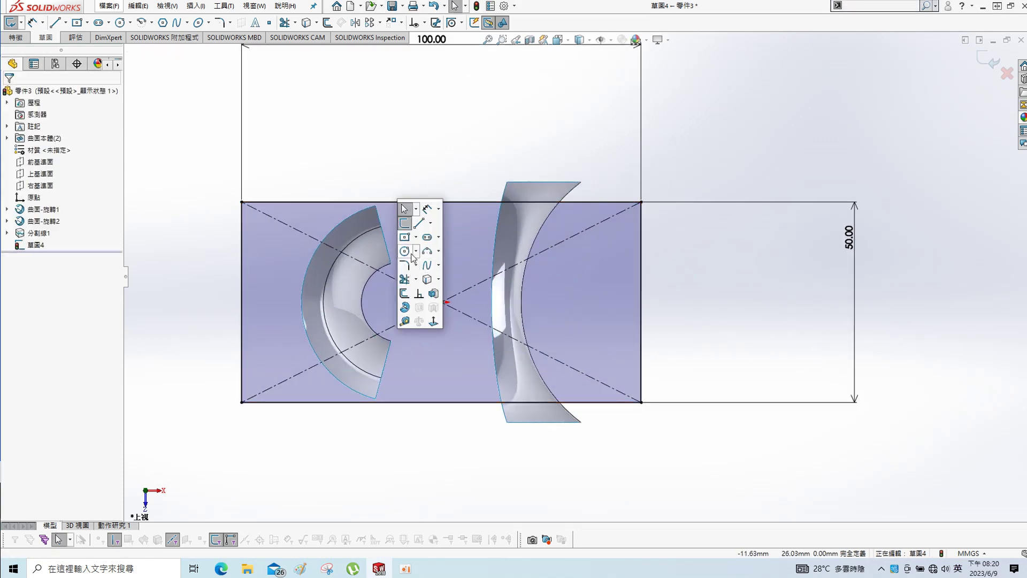
{"action": "left_click", "coordinate": [419, 223]}
{"action": "left_click", "coordinate": [441, 303]}
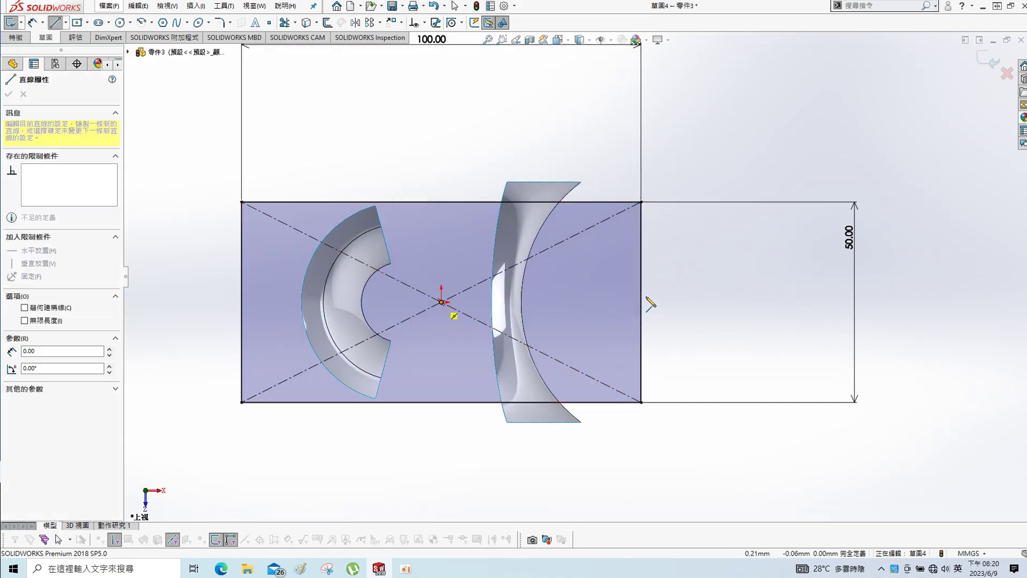
{"action": "left_click", "coordinate": [641, 302]}
{"action": "key", "text": "Escape"}
Split the right curved face with the rectangle sketch, creating 分割線2
{"action": "mouse_move", "coordinate": [585, 292]}
{"action": "middle_mouse_down"}
{"action": "mouse_move", "coordinate": [561, 155]}
{"action": "mouse_move", "coordinate": [198, 16]}
{"action": "middle_mouse_up"}
{"action": "left_click", "coordinate": [224, 6]}
{"action": "mouse_move", "coordinate": [233, 130]}
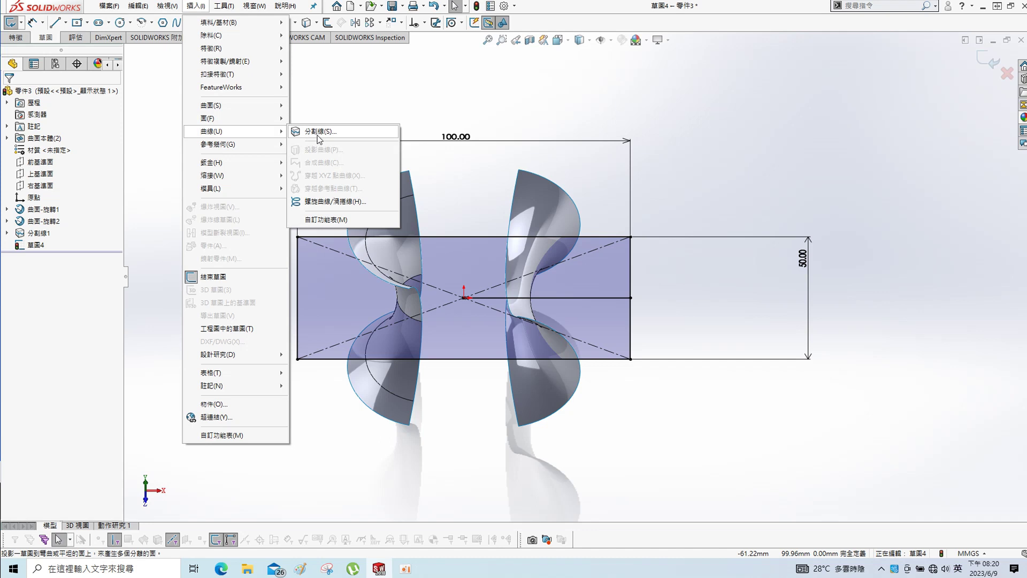
{"action": "left_click", "coordinate": [326, 131]}
{"action": "left_click", "coordinate": [531, 233]}
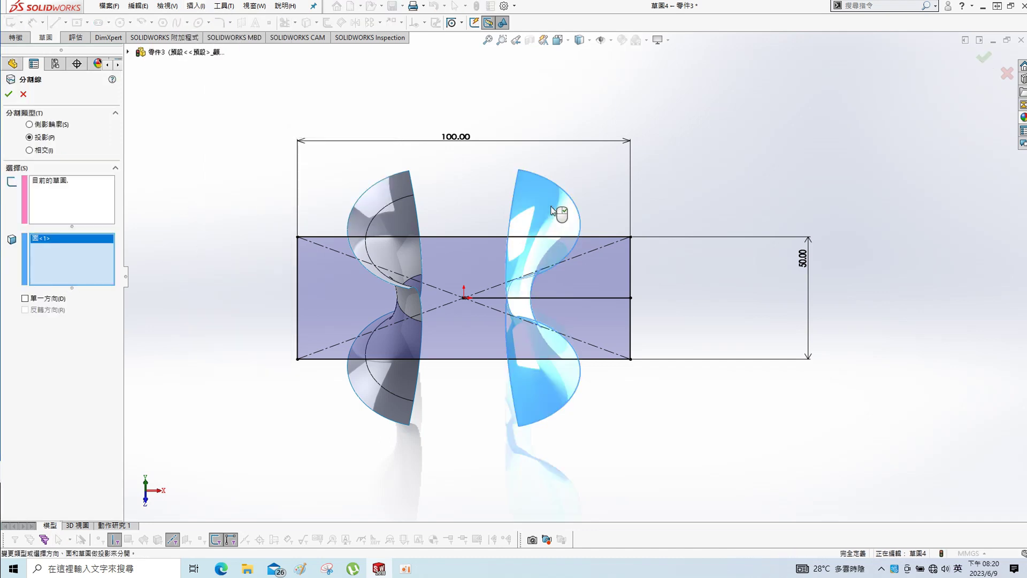
{"action": "key", "text": "Return"}
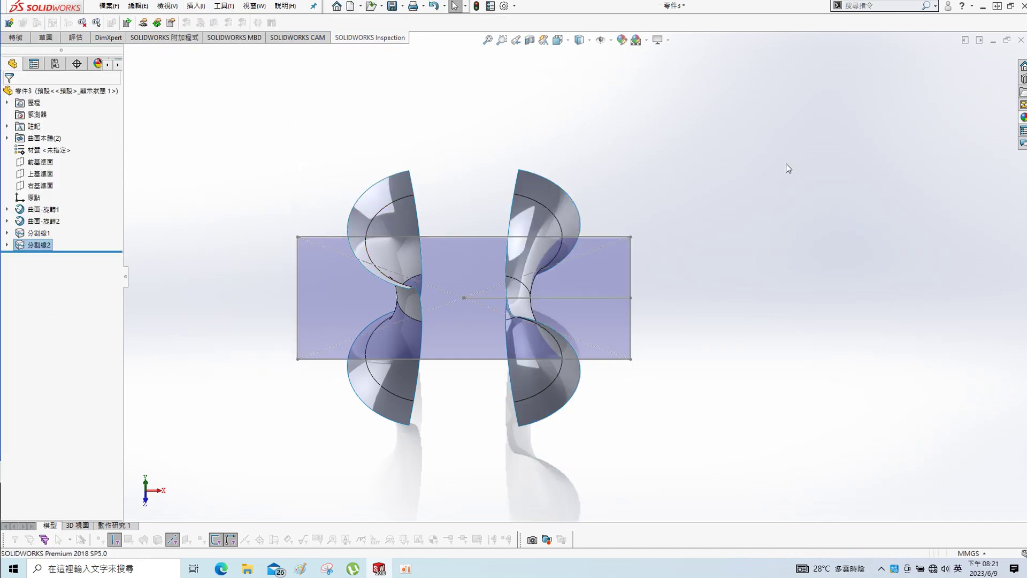
{"action": "mouse_move", "coordinate": [658, 217]}
{"action": "middle_mouse_down"}
{"action": "mouse_move", "coordinate": [630, 258]}
{"action": "mouse_move", "coordinate": [667, 293]}
{"action": "middle_mouse_up"}
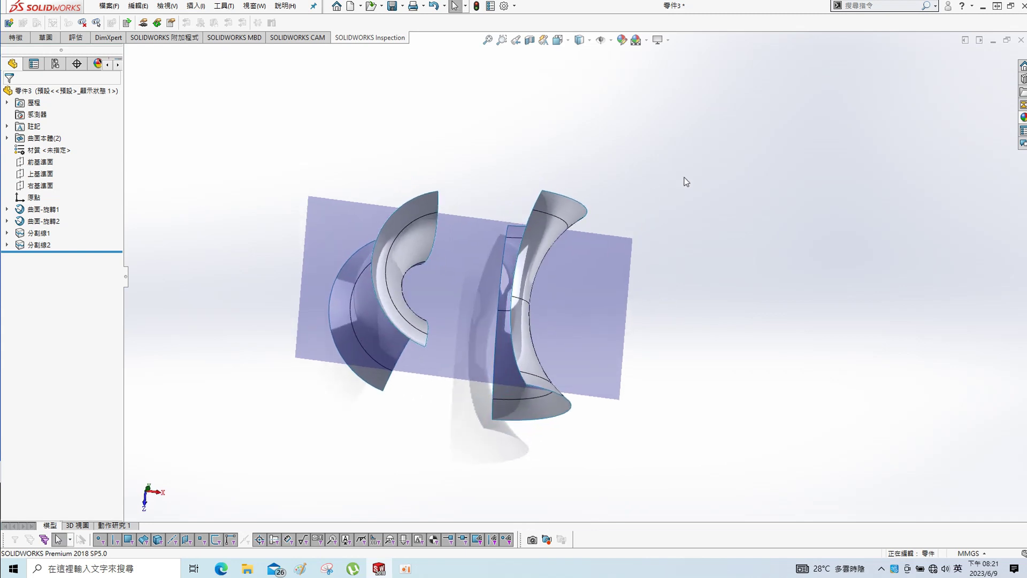
Save the part as 零件3.SLDPRT in the 0609 folder
{"action": "key", "text": "ctrl+s"}
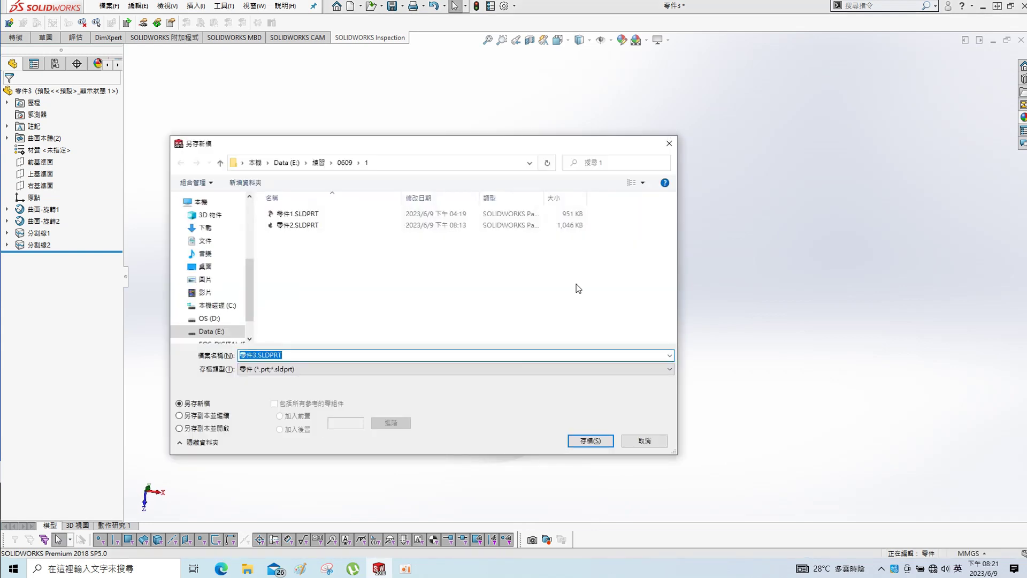
{"action": "left_click", "coordinate": [349, 164]}
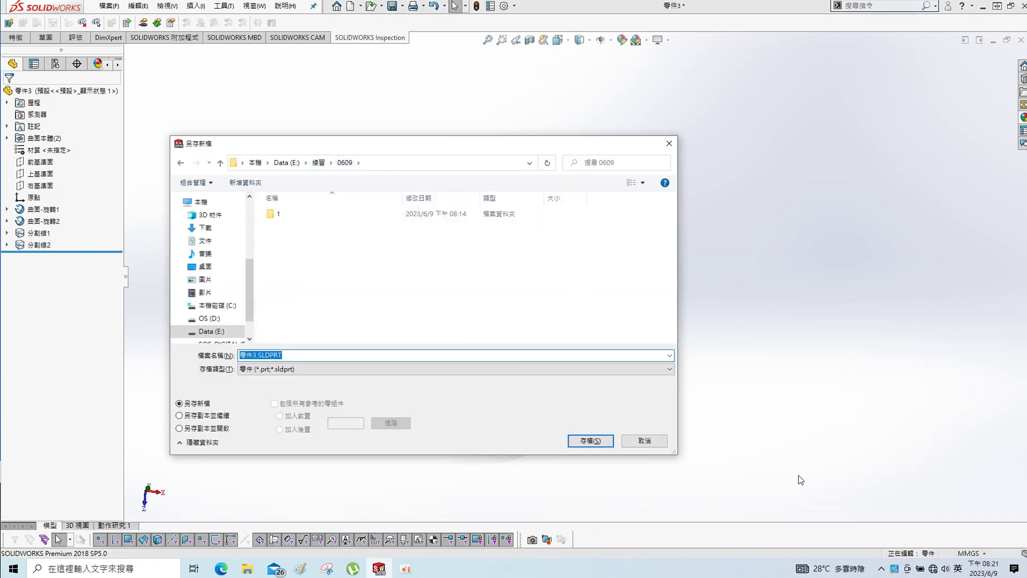
{"action": "left_click", "coordinate": [592, 445]}
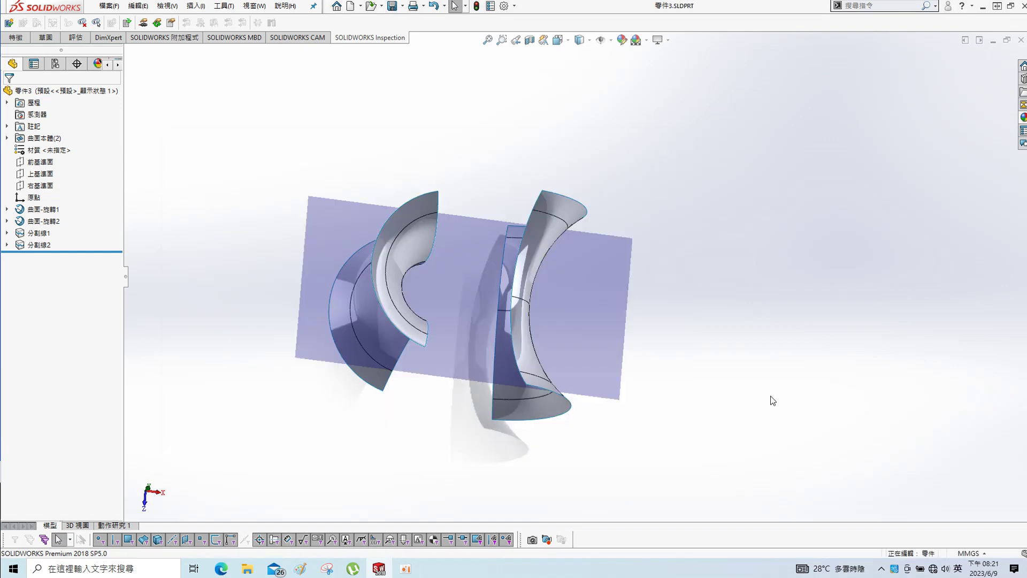
{"action": "key", "text": "space"}
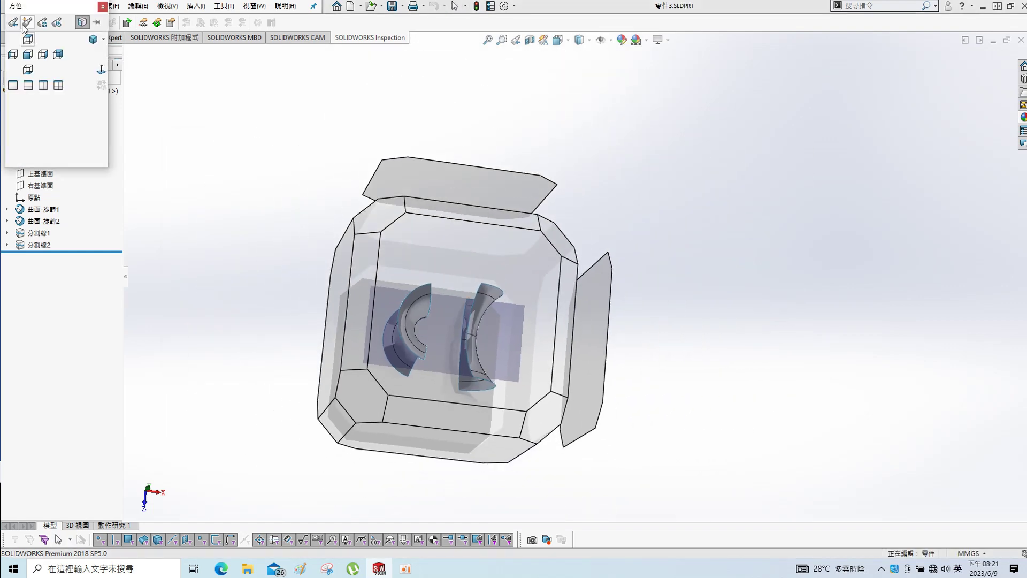
Save the current orientation as a new named view and orbit to see the surfaces from below
{"action": "left_click", "coordinate": [28, 22]}
{"action": "left_click", "coordinate": [105, 47]}
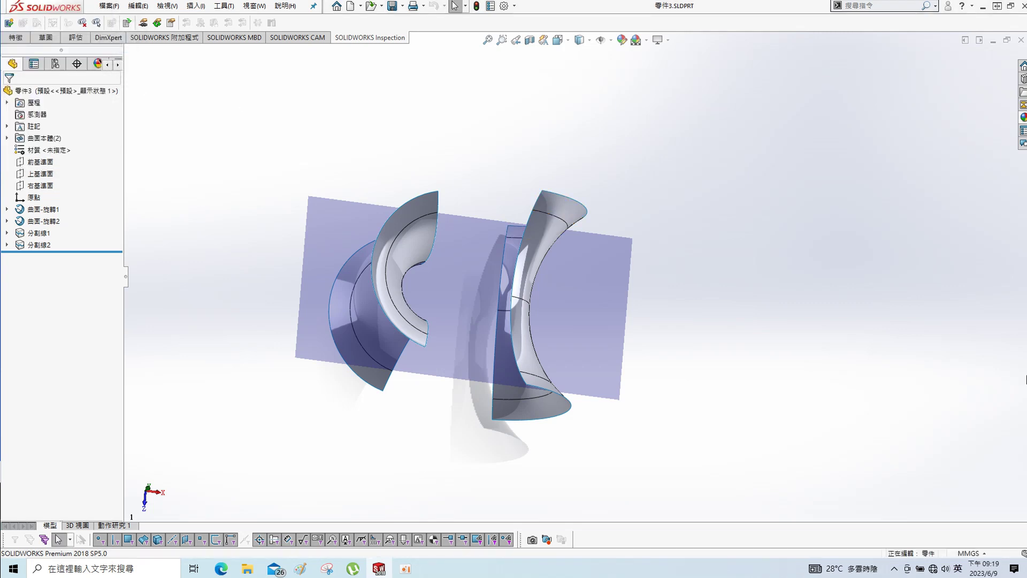
{"action": "mouse_move", "coordinate": [642, 216]}
{"action": "middle_mouse_down"}
{"action": "mouse_move", "coordinate": [470, 230]}
{"action": "mouse_move", "coordinate": [492, 224]}
{"action": "middle_mouse_up"}
{"action": "mouse_move", "coordinate": [574, 253]}
{"action": "middle_mouse_down"}
{"action": "mouse_move", "coordinate": [603, 156]}
{"action": "mouse_move", "coordinate": [332, 74]}
{"action": "middle_mouse_up"}
{"action": "left_click", "coordinate": [202, 10]}
{"action": "mouse_move", "coordinate": [233, 105]}
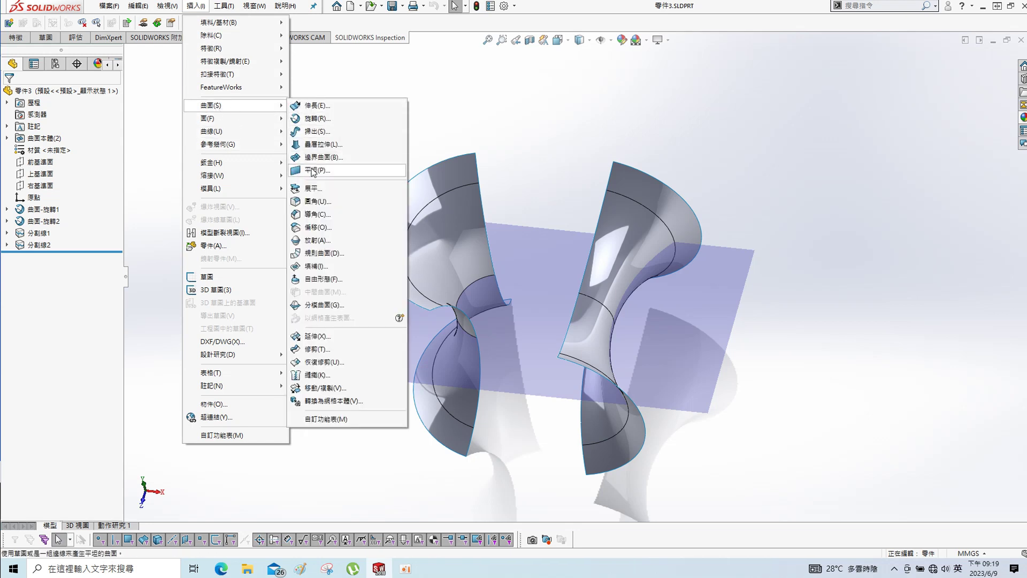
Loft a surface between both top edges with Curvature to Face start and end constraints
{"action": "left_click", "coordinate": [493, 181]}
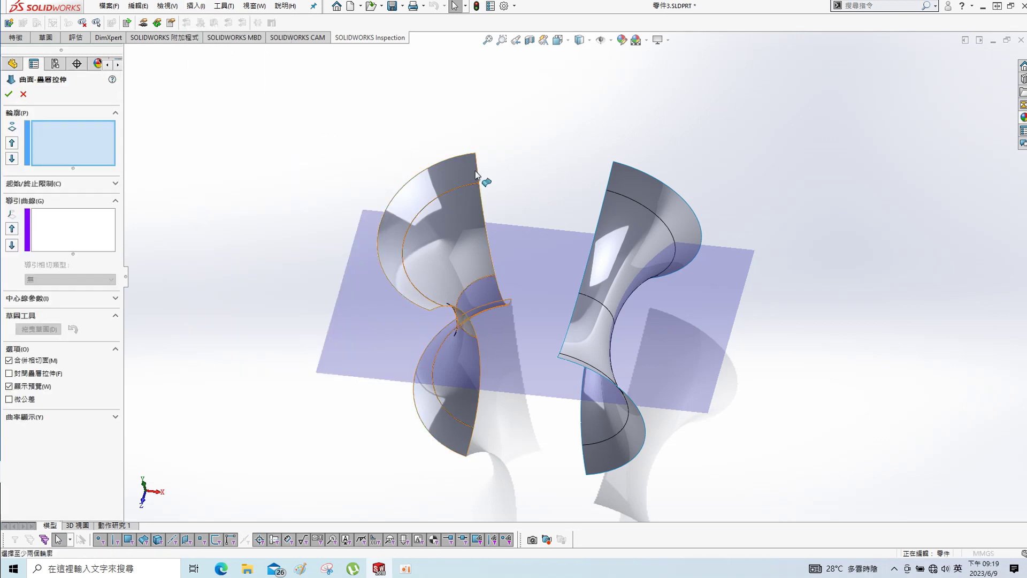
{"action": "left_click", "coordinate": [477, 169]}
{"action": "left_click", "coordinate": [611, 171]}
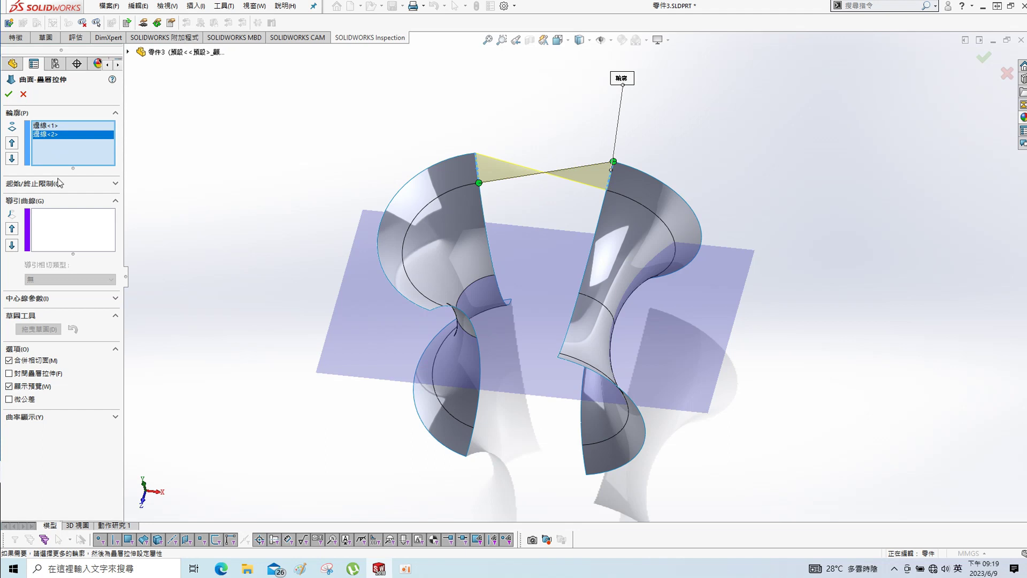
{"action": "left_click_drag", "start_coordinate": [614, 162], "coordinate": [606, 190]}
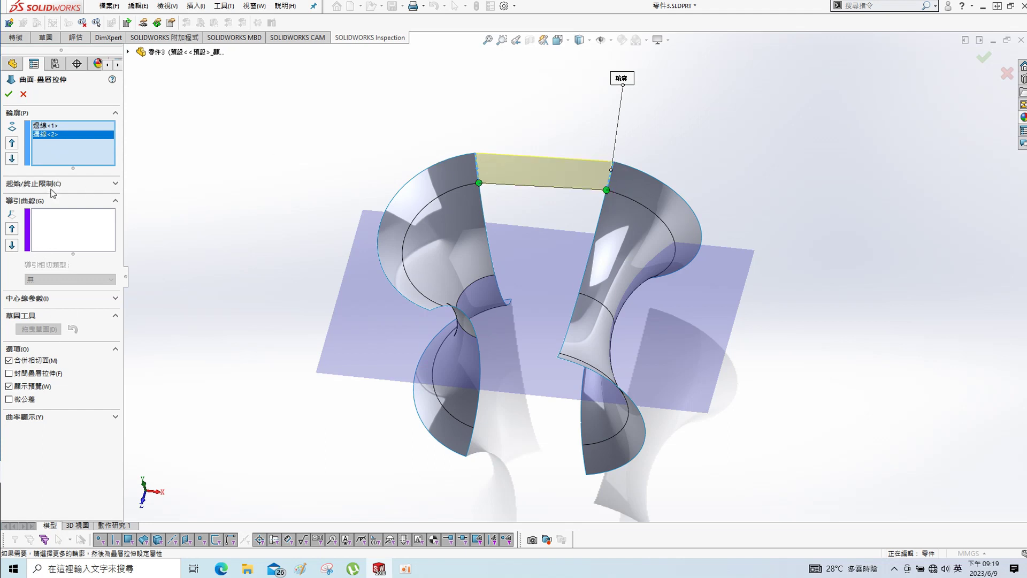
{"action": "left_click", "coordinate": [33, 184]}
{"action": "left_click", "coordinate": [70, 208]}
{"action": "left_click", "coordinate": [54, 246]}
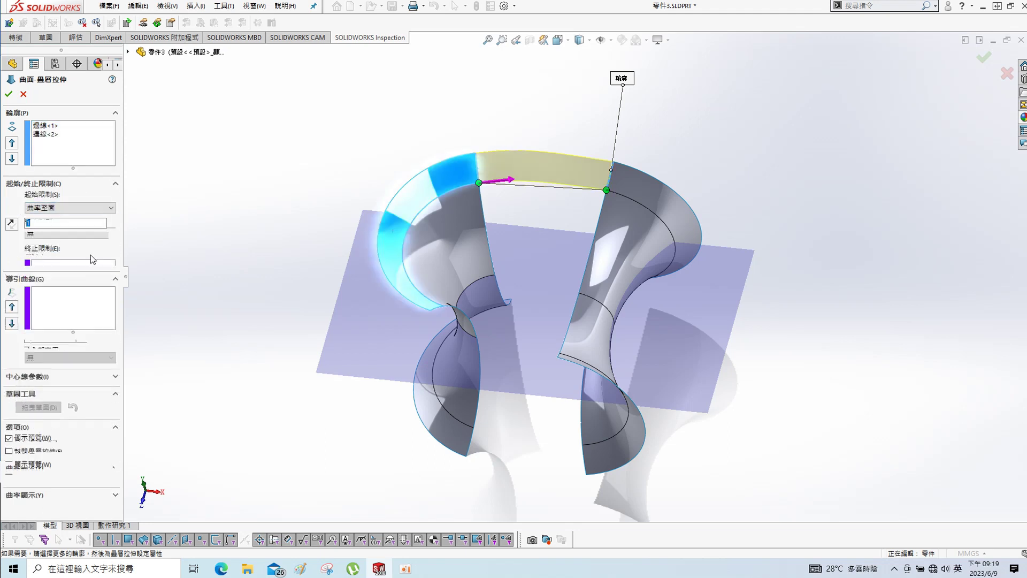
{"action": "left_click", "coordinate": [80, 260]}
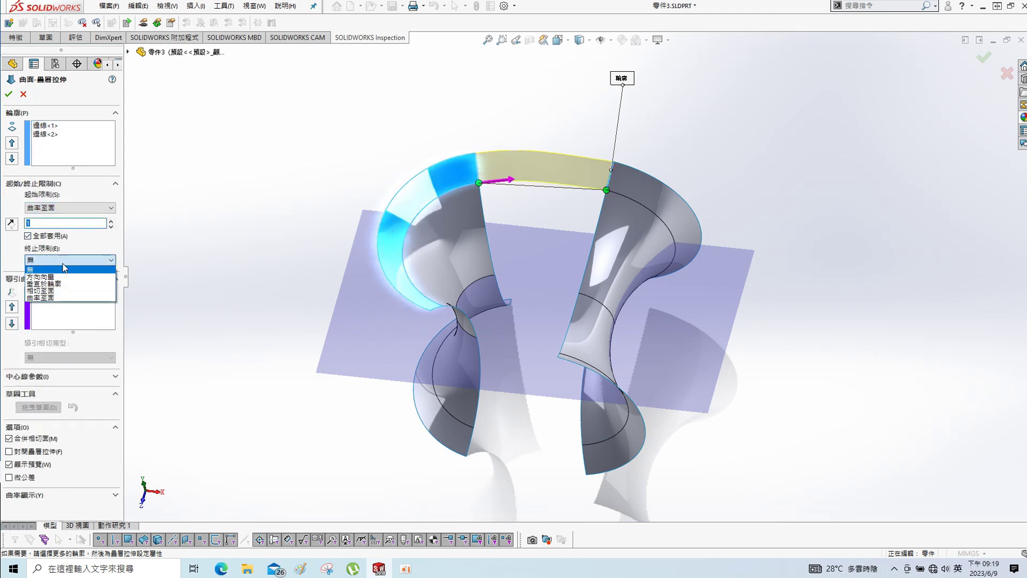
{"action": "left_click", "coordinate": [60, 298]}
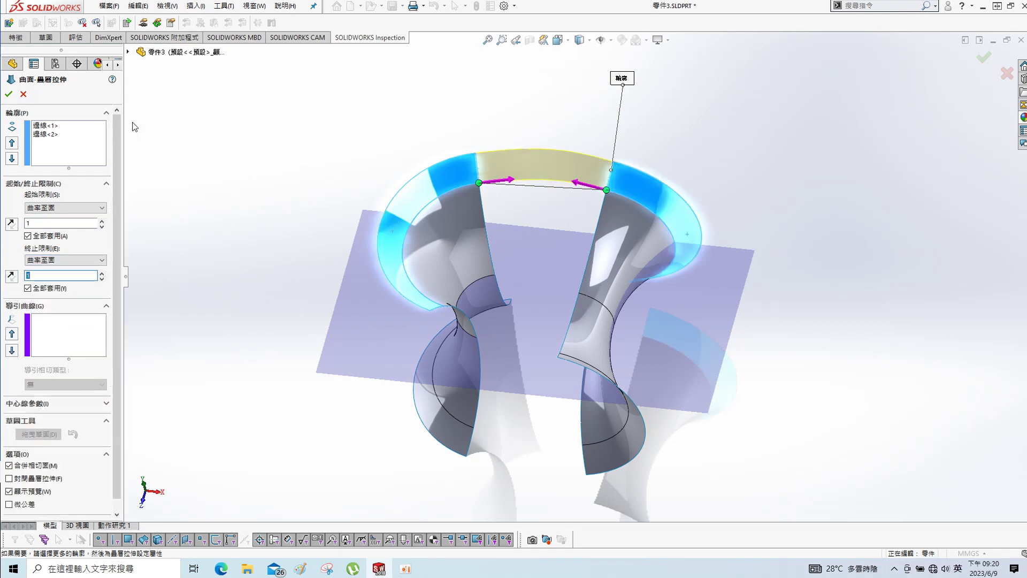
{"action": "left_click", "coordinate": [9, 95]}
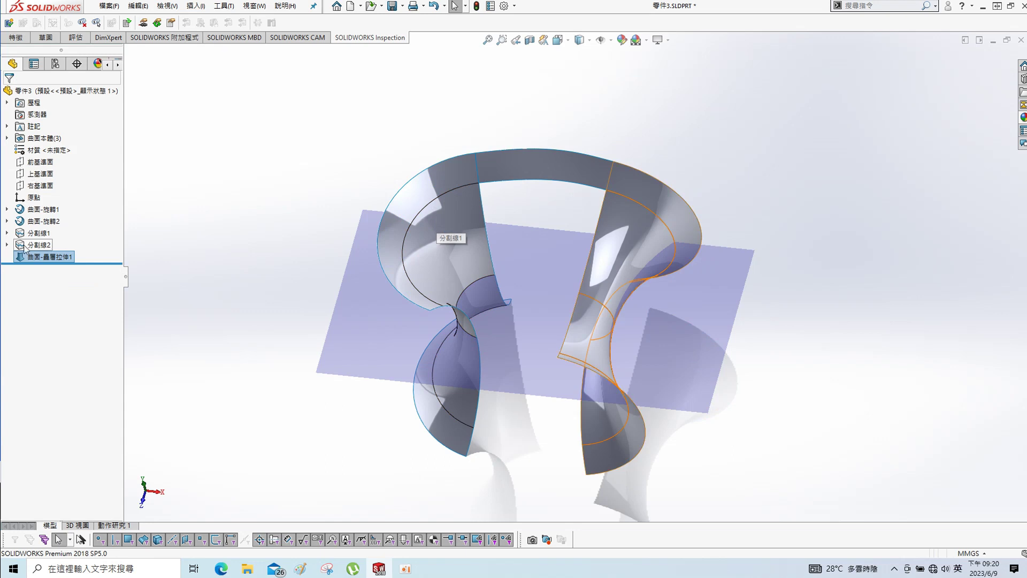
Reopen the loft feature for editing, re-confirm it, and orbit to a lower angle
{"action": "right_click", "coordinate": [48, 259]}
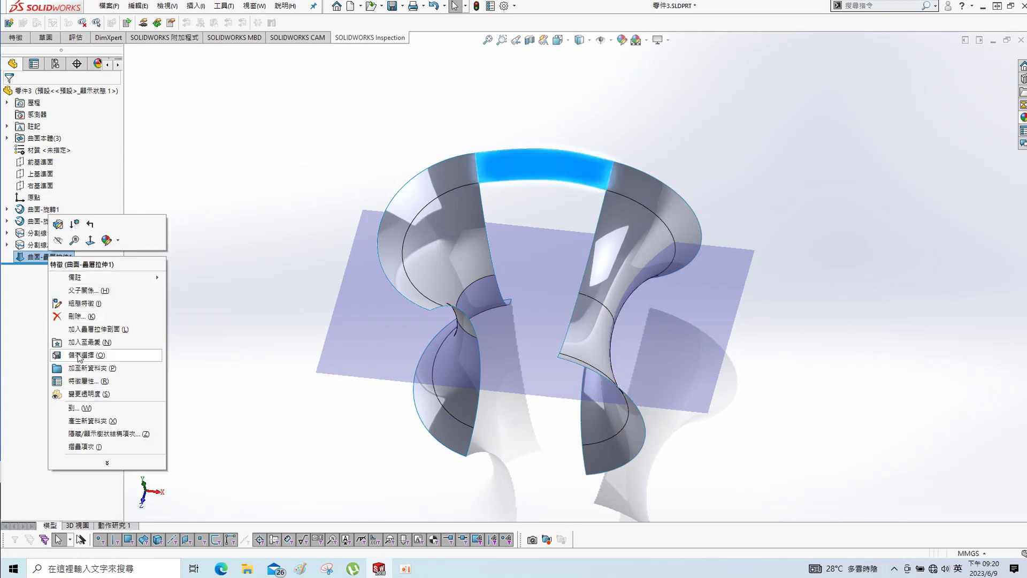
{"action": "left_click", "coordinate": [64, 223]}
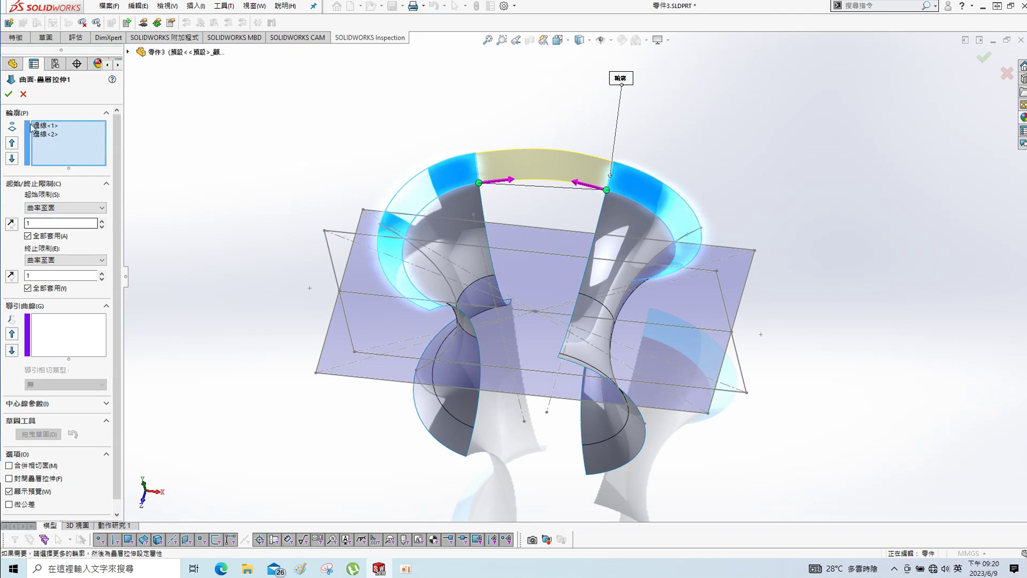
{"action": "left_click", "coordinate": [8, 94]}
{"action": "scroll", "coordinate": [501, 191], "scroll_direction": "down", "scroll_amount": 3}
{"action": "mouse_move", "coordinate": [501, 191]}
{"action": "middle_mouse_down"}
{"action": "mouse_move", "coordinate": [511, 156]}
{"action": "mouse_move", "coordinate": [511, 273]}
{"action": "middle_mouse_up"}
{"action": "scroll", "coordinate": [511, 156], "scroll_direction": "up", "scroll_amount": 3}
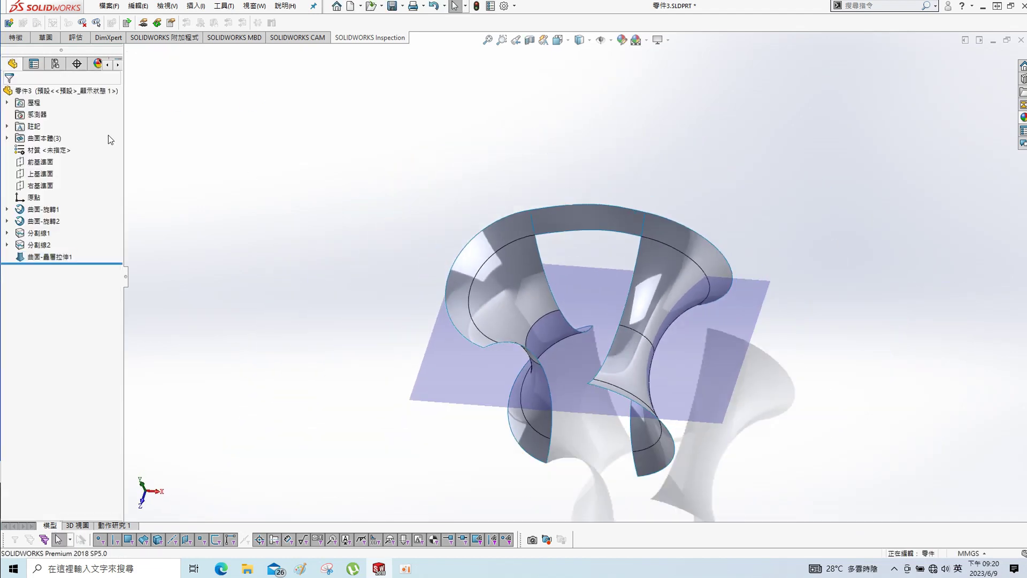
{"action": "left_click", "coordinate": [47, 162]}
On a face-on Top Plane sketch, draw a 3-point arc from the inner edge corner to the origin
{"action": "left_click", "coordinate": [43, 173]}
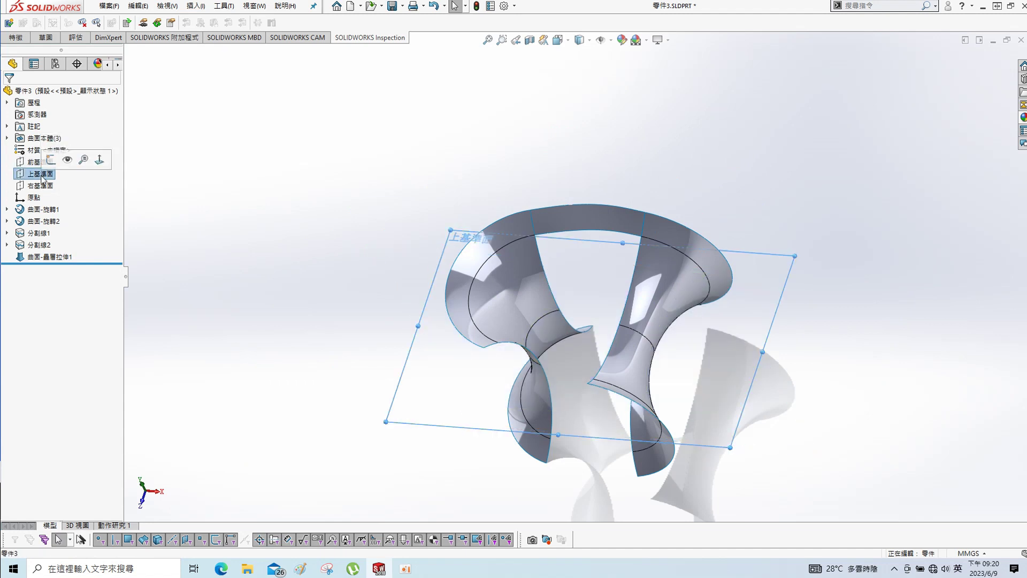
{"action": "left_click", "coordinate": [51, 160]}
{"action": "key", "text": "s"}
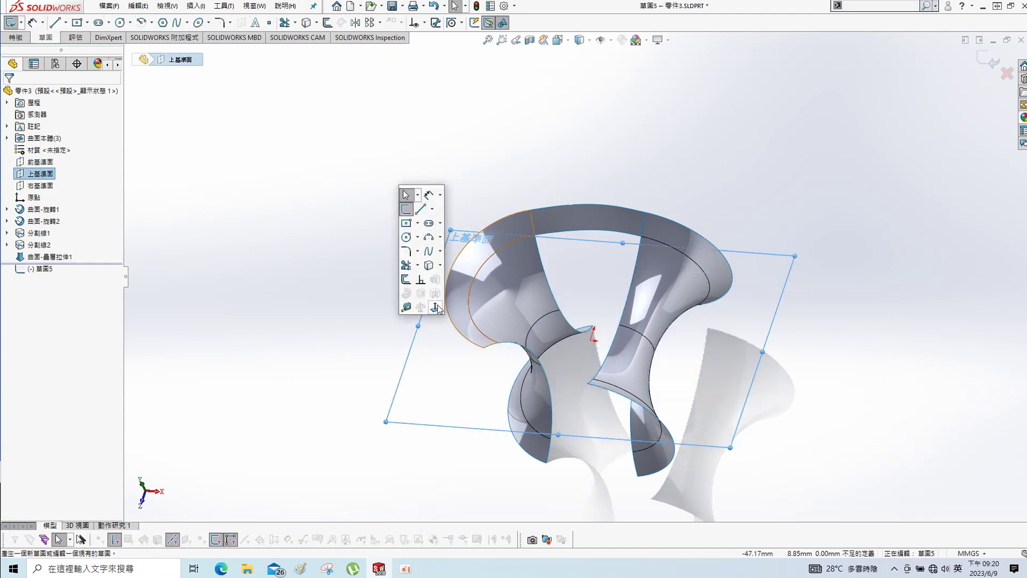
{"action": "left_click", "coordinate": [436, 307]}
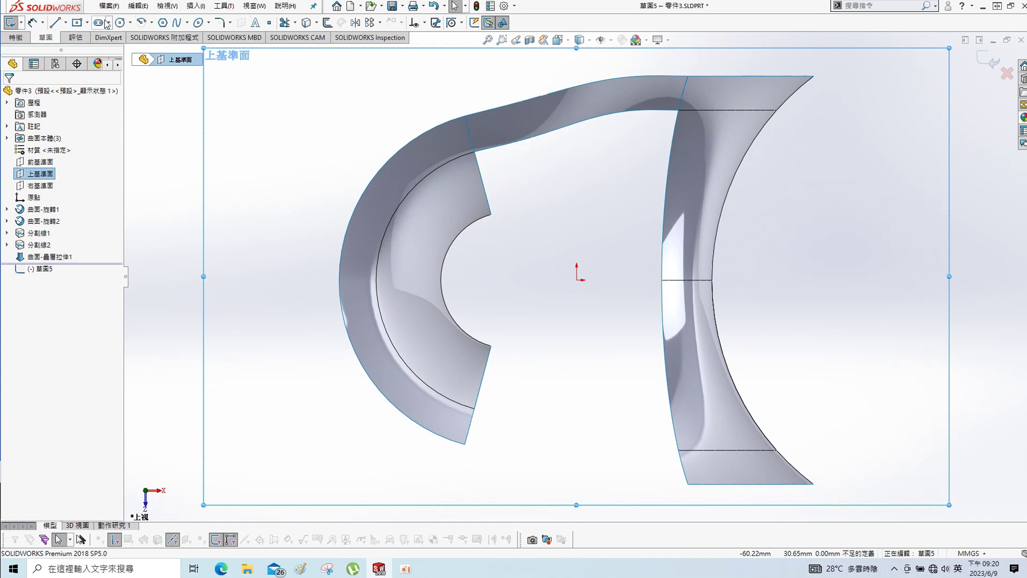
{"action": "key", "text": "a"}
{"action": "left_click", "coordinate": [577, 280]}
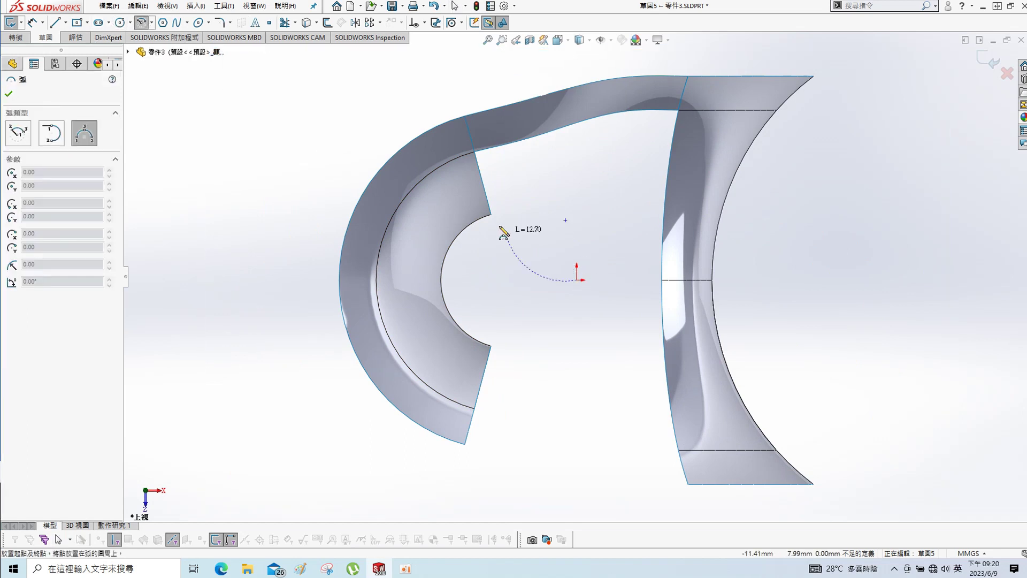
{"action": "left_click", "coordinate": [491, 214]}
{"action": "left_click", "coordinate": [535, 214]}
{"action": "key", "text": "Escape"}
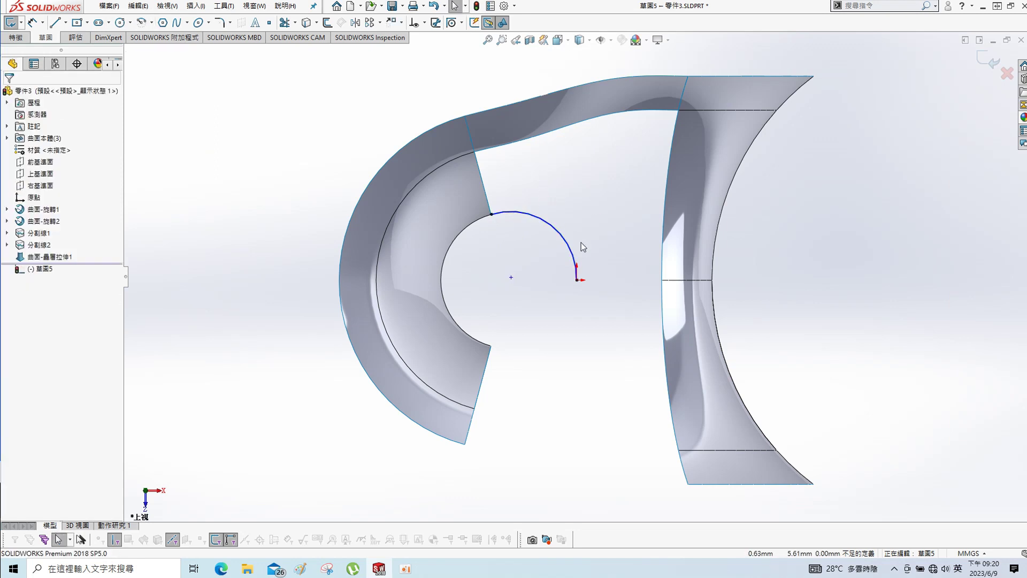
Add a Horizontal relation between the arc's center and its end point
{"action": "left_click", "coordinate": [510, 278]}
{"action": "left_click", "coordinate": [576, 280], "text": "ctrl"}
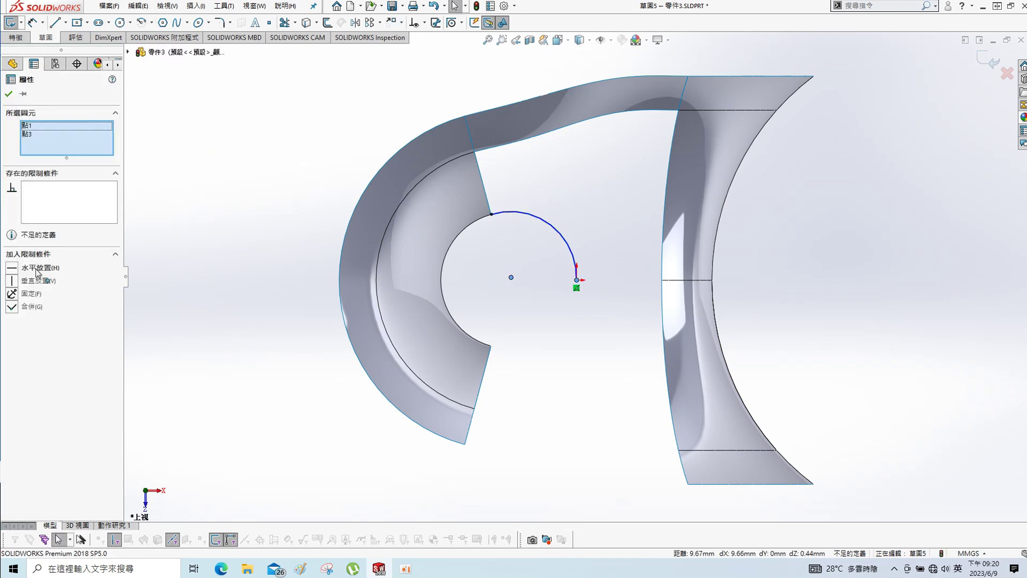
{"action": "left_click", "coordinate": [20, 268]}
{"action": "key", "text": "Escape"}
{"action": "middle_click_drag", "start_coordinate": [450, 304], "coordinate": [522, 235]}
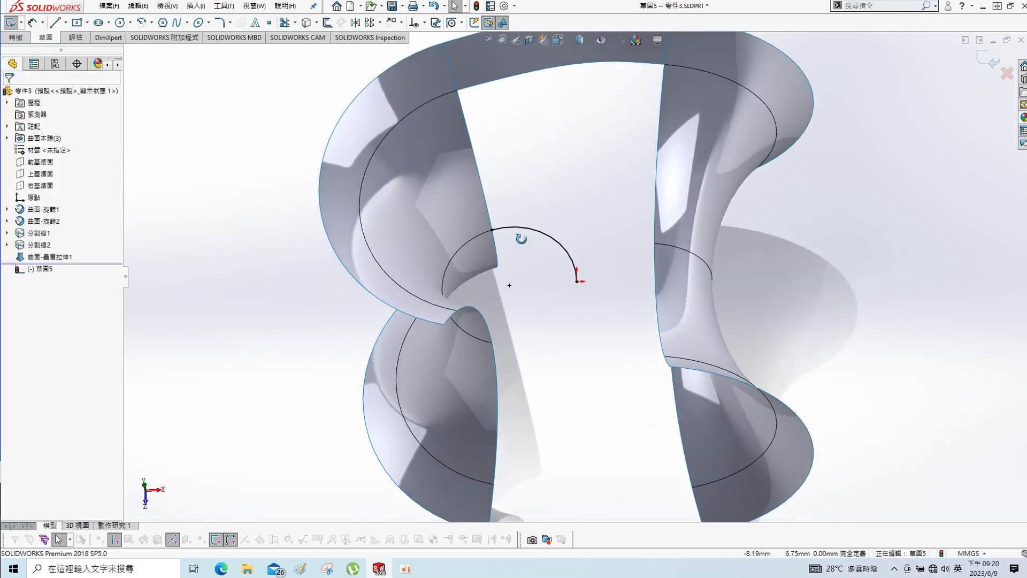
{"action": "key", "text": "s"}
Extrude the arc 10 mm in the reversed direction into surface 曲面-伸長1
{"action": "left_click", "coordinate": [196, 6]}
{"action": "mouse_move", "coordinate": [233, 105]}
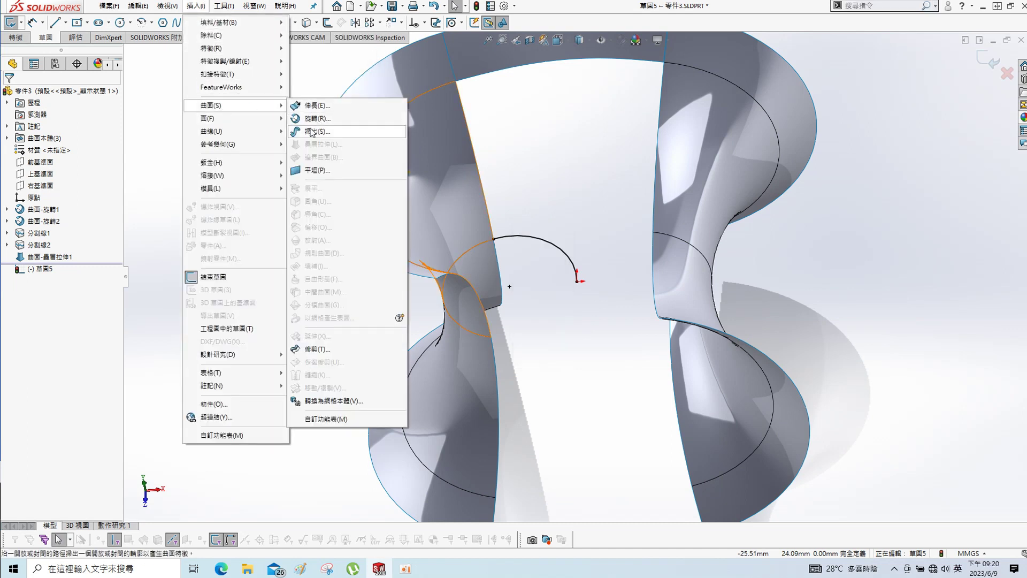
{"action": "left_click", "coordinate": [316, 107]}
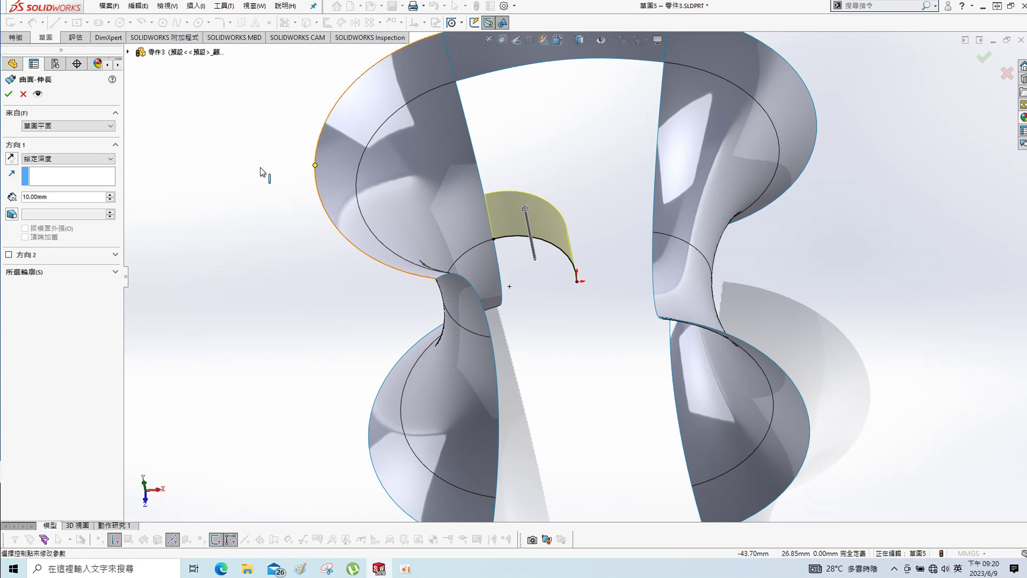
{"action": "left_click", "coordinate": [12, 162]}
{"action": "left_click", "coordinate": [8, 94]}
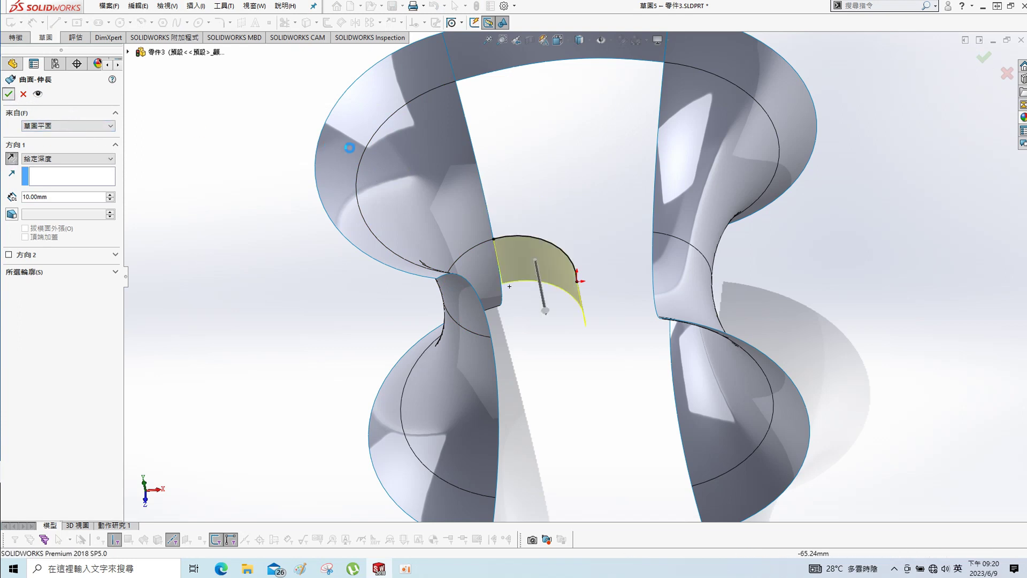
{"action": "left_click", "coordinate": [41, 177]}
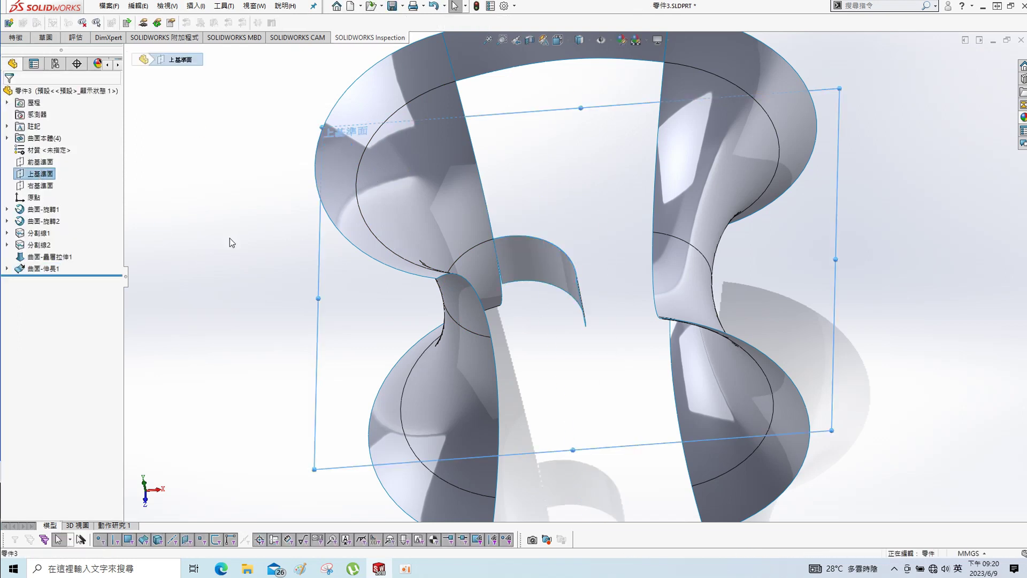
{"action": "middle_click_drag", "start_coordinate": [230, 236], "coordinate": [236, 142]}
{"action": "left_click", "coordinate": [41, 162]}
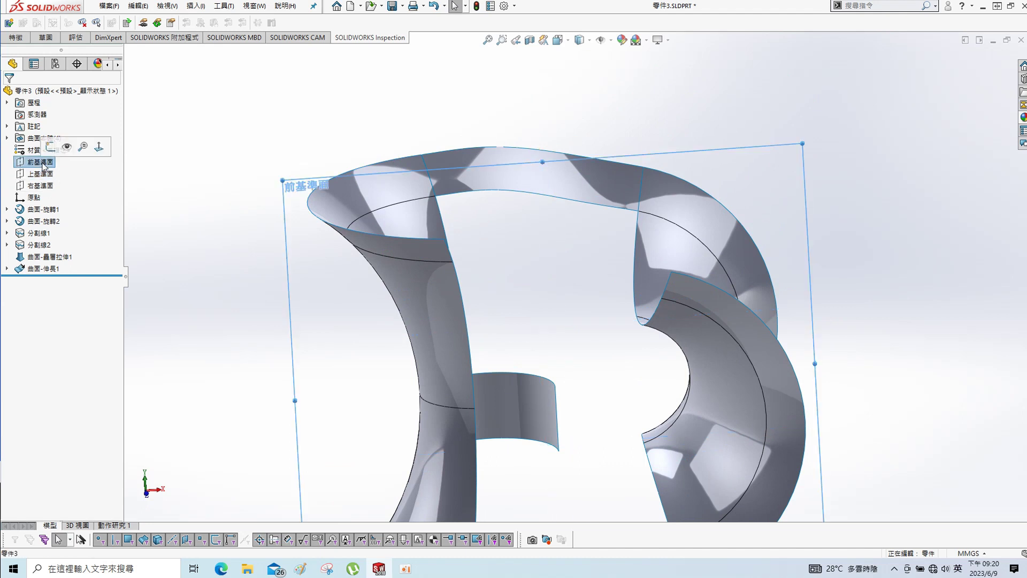
On a face-on Front Plane sketch, draw a 3-point arc from the inner curved edge to the rectangle's top corner
{"action": "left_click", "coordinate": [83, 147]}
{"action": "right_click", "coordinate": [403, 214]}
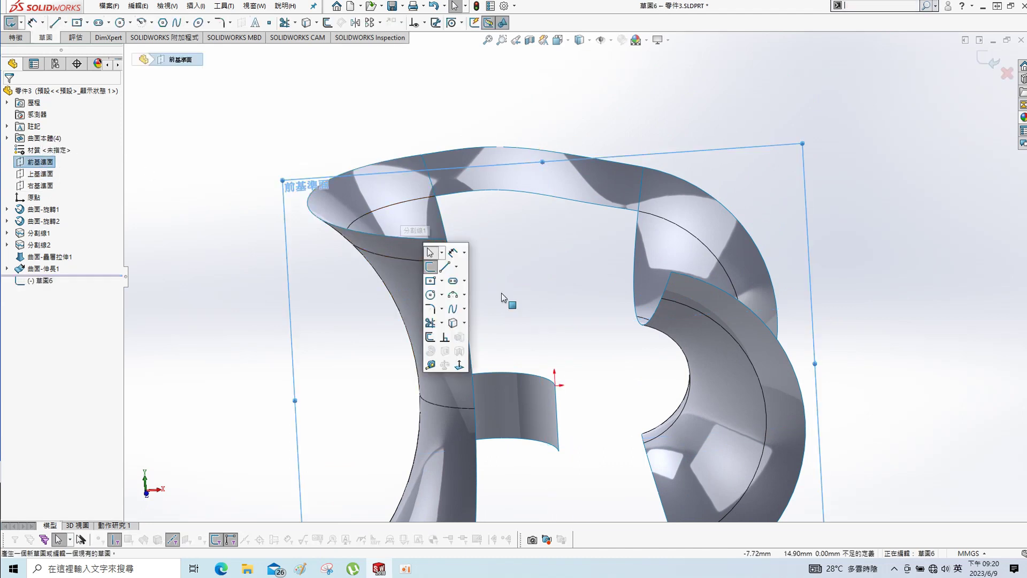
{"action": "left_click", "coordinate": [459, 366]}
{"action": "scroll", "coordinate": [612, 260], "scroll_direction": "down", "scroll_amount": 2}
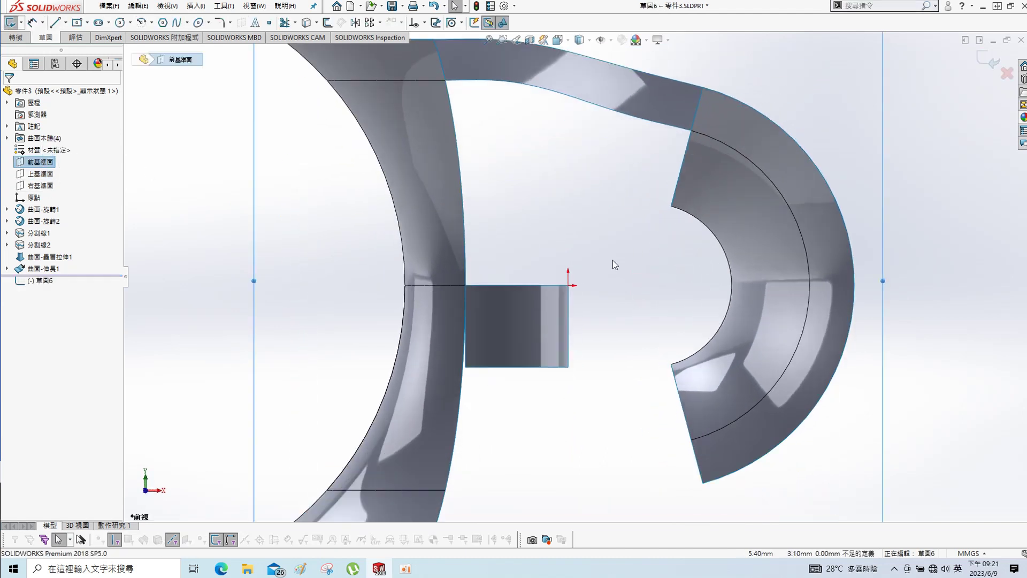
{"action": "key", "text": "s"}
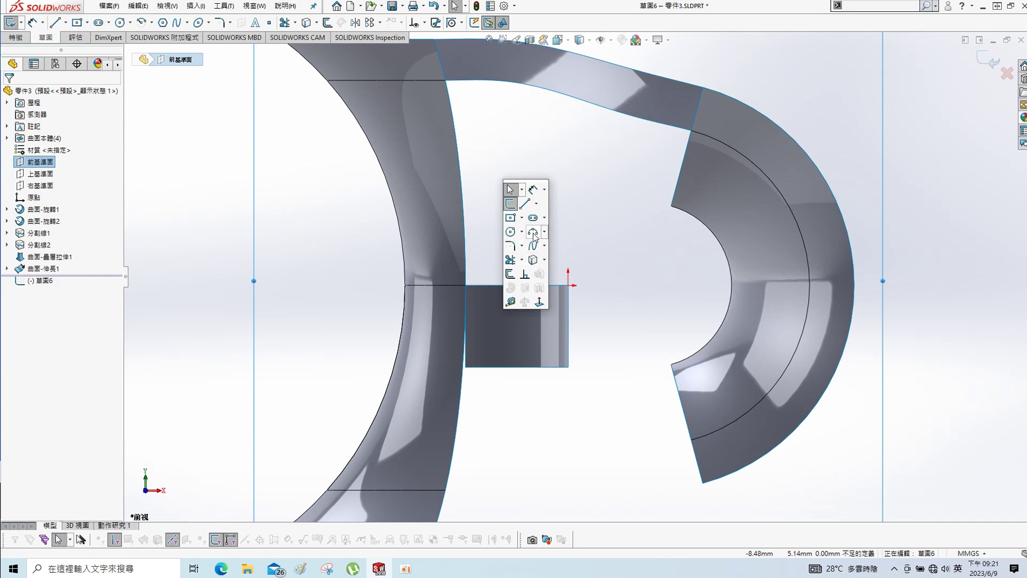
{"action": "left_click", "coordinate": [533, 231]}
{"action": "left_click", "coordinate": [672, 208]}
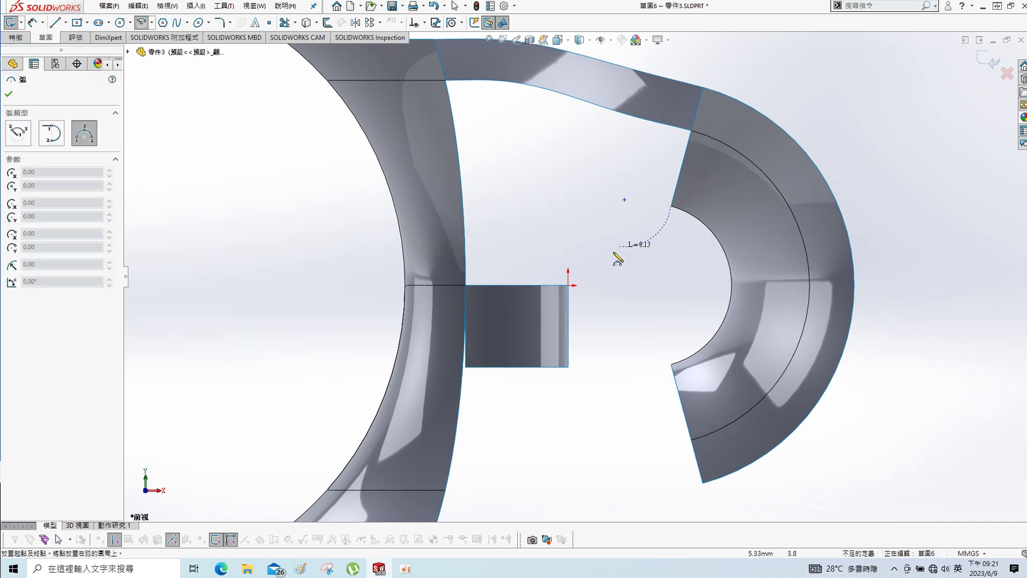
{"action": "left_click", "coordinate": [568, 285]}
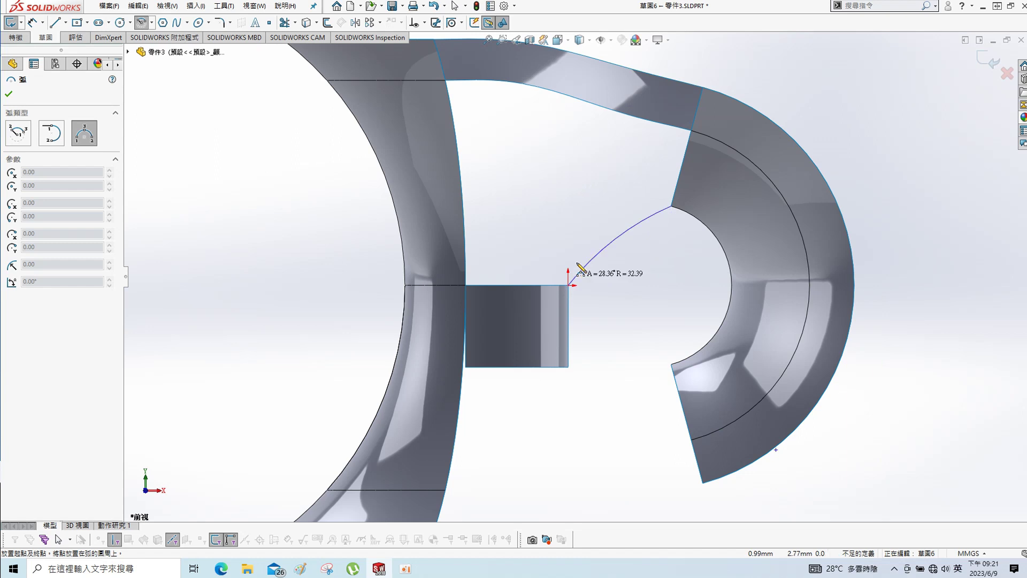
{"action": "left_click", "coordinate": [558, 238]}
{"action": "key", "text": "Escape"}
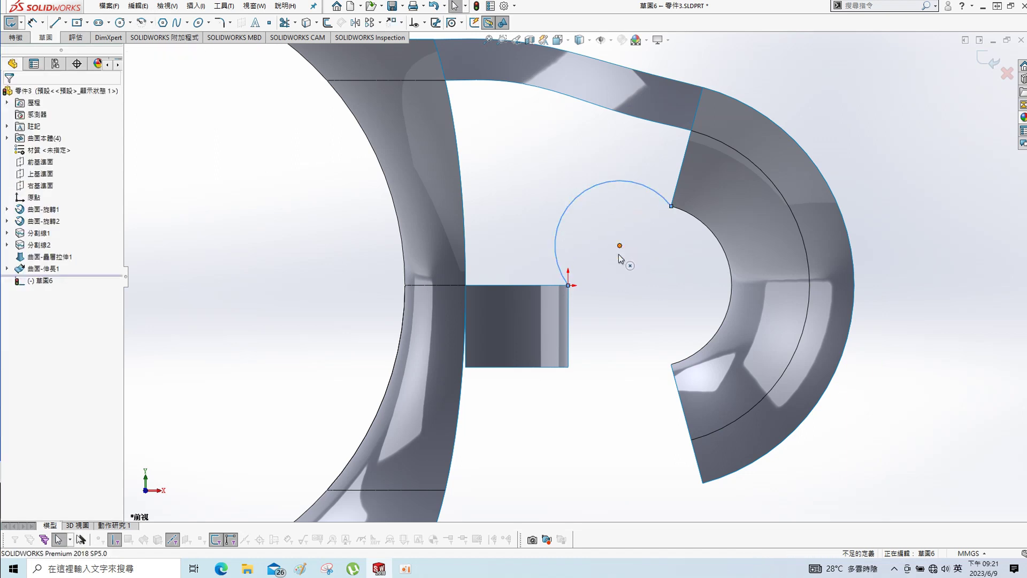
Try relating the arc centre to the corner endpoint, then drag the centre to reshape the arc
{"action": "left_click", "coordinate": [568, 285]}
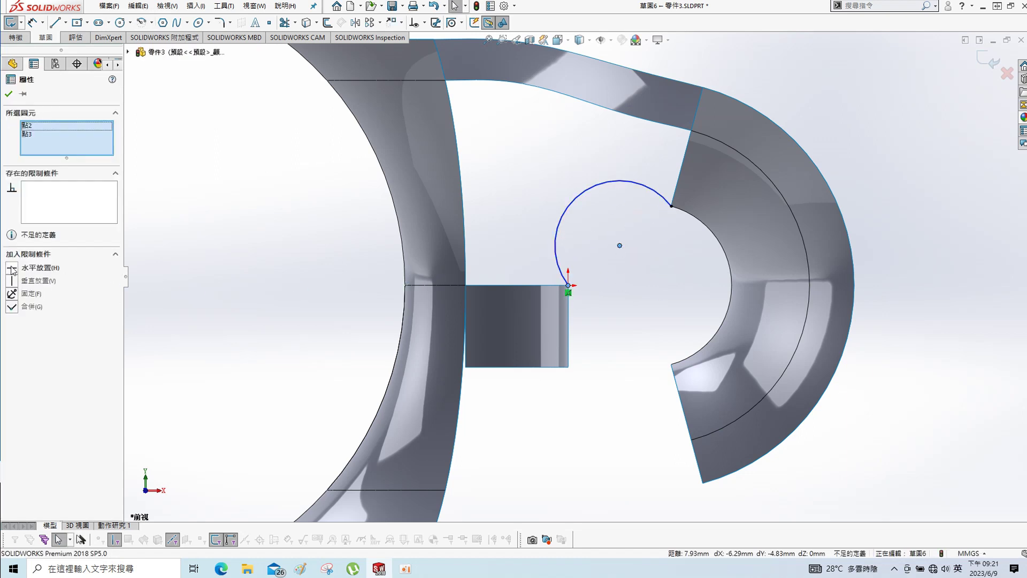
{"action": "left_click", "coordinate": [12, 269]}
{"action": "key", "text": "Escape"}
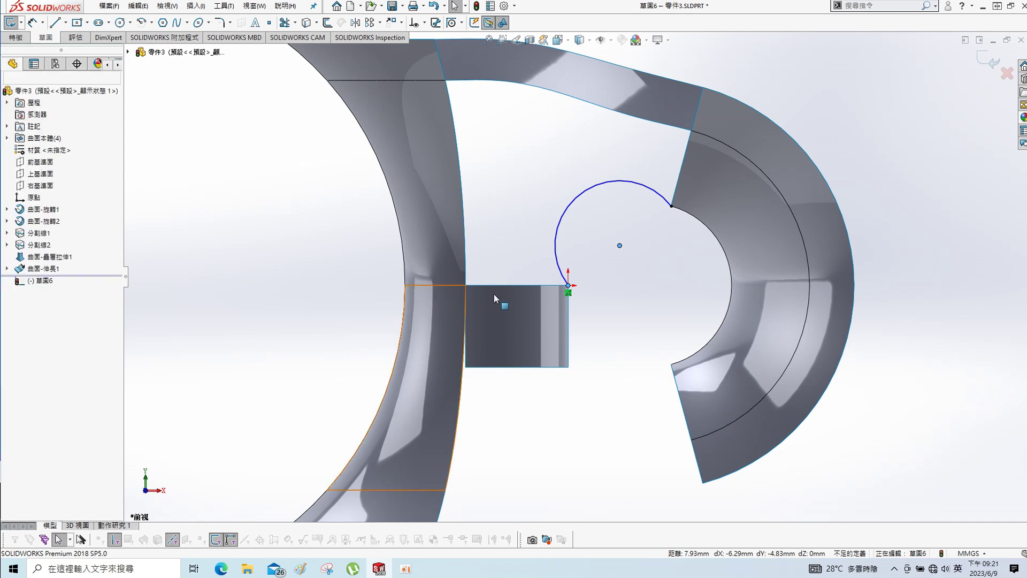
{"action": "left_click", "coordinate": [619, 246]}
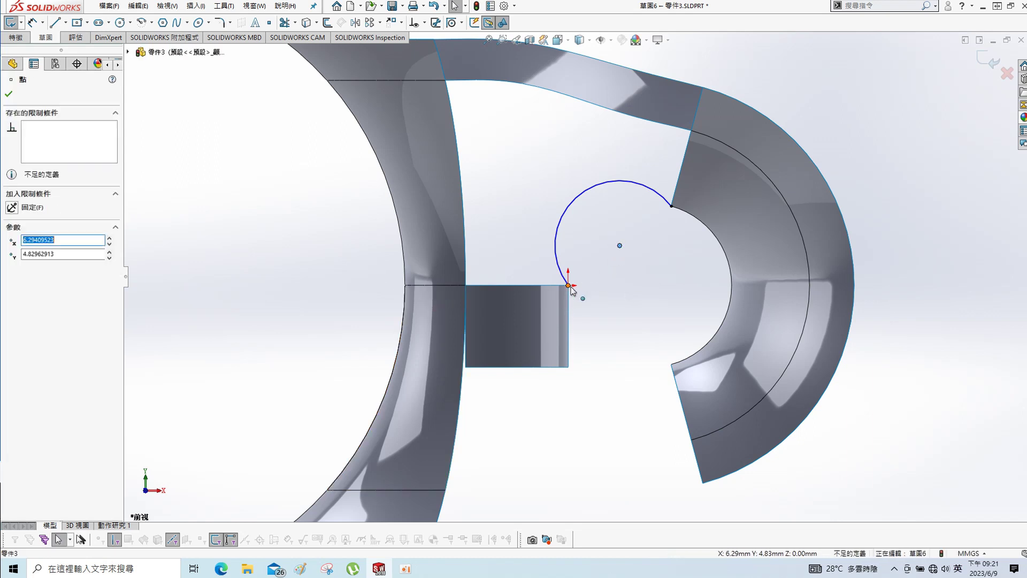
{"action": "left_click", "coordinate": [568, 285], "text": "ctrl"}
{"action": "key", "text": "Escape"}
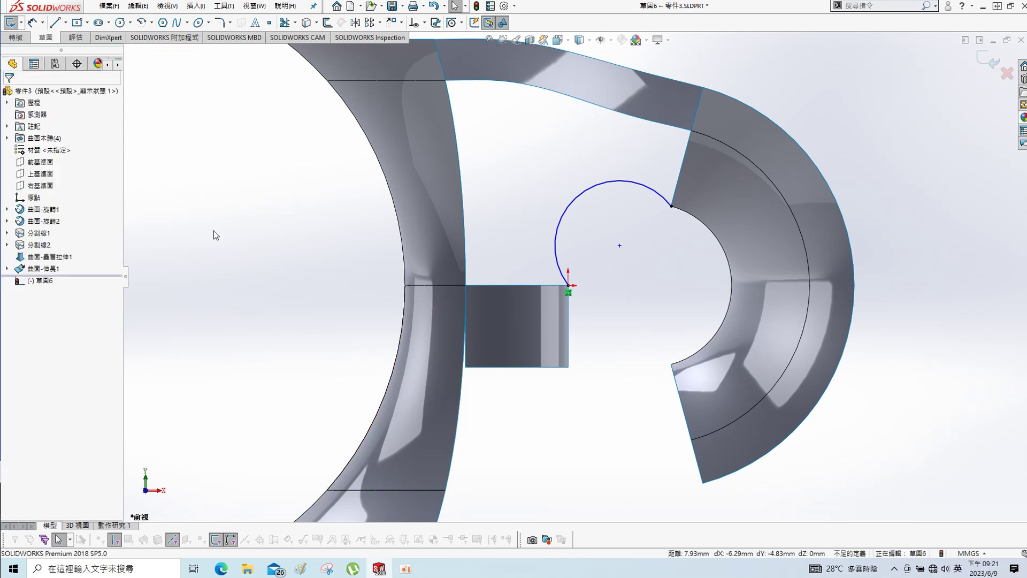
{"action": "key", "text": "s"}
{"action": "left_click", "coordinate": [242, 351]}
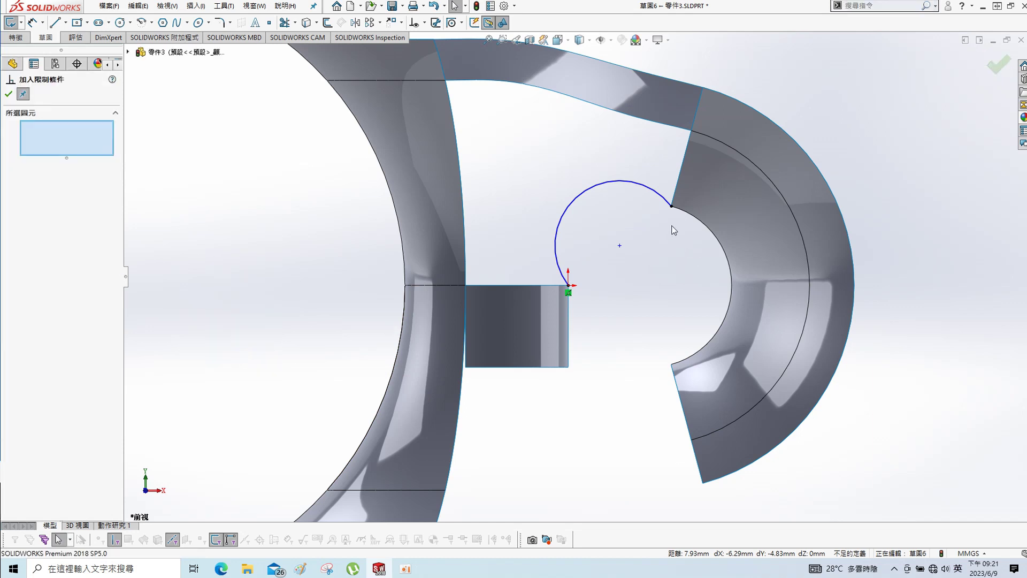
{"action": "left_click", "coordinate": [620, 245]}
{"action": "left_click", "coordinate": [568, 285]}
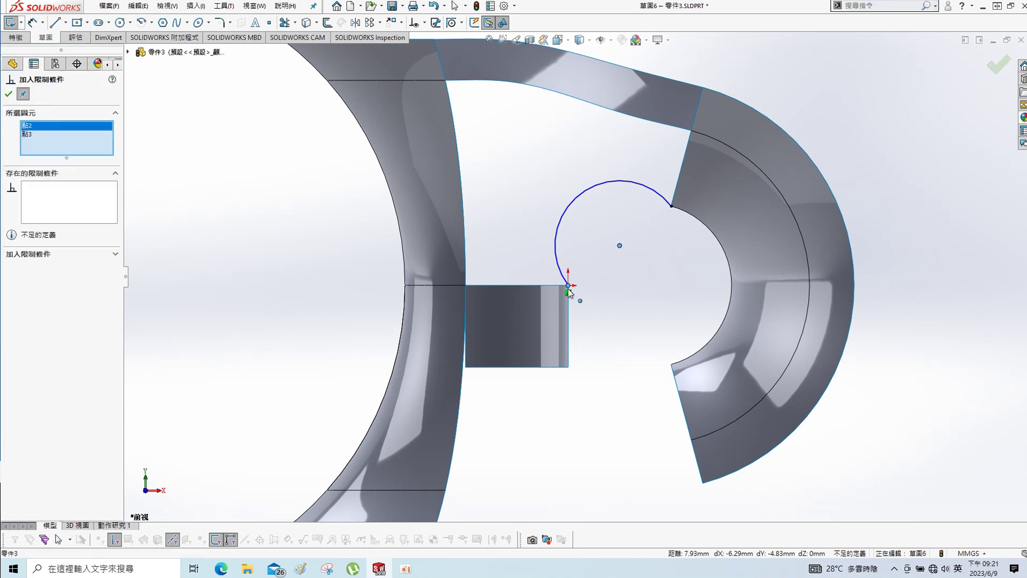
{"action": "key", "text": "Escape"}
{"action": "left_click_drag", "start_coordinate": [618, 244], "coordinate": [648, 280]}
Adjust the selection of the arc centre and corner endpoint on the rectangle's top edge
{"action": "left_click", "coordinate": [571, 287], "text": "ctrl"}
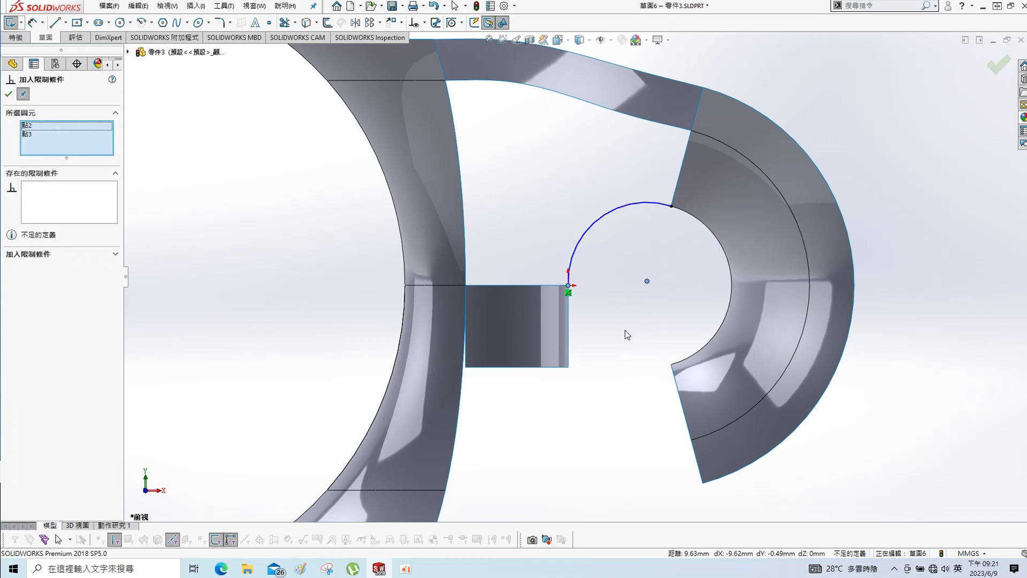
{"action": "left_click", "coordinate": [641, 334]}
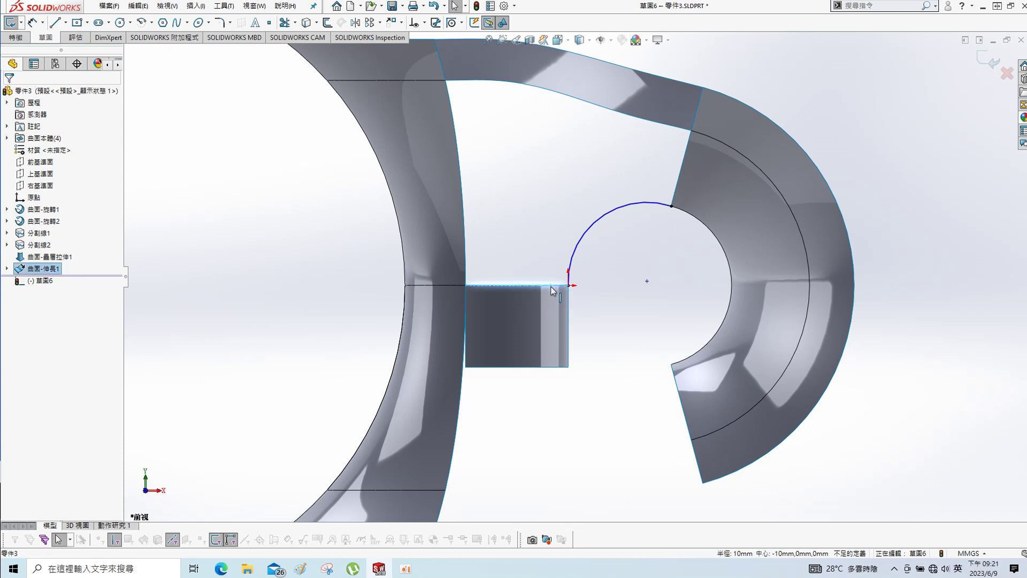
{"action": "left_click", "coordinate": [647, 281], "text": "ctrl"}
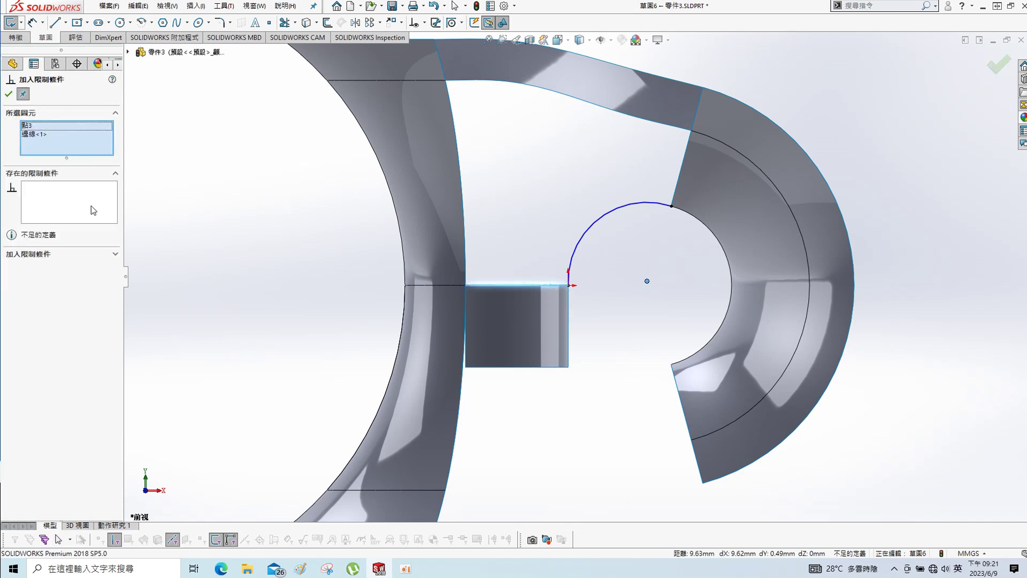
{"action": "left_click", "coordinate": [647, 281], "text": "ctrl"}
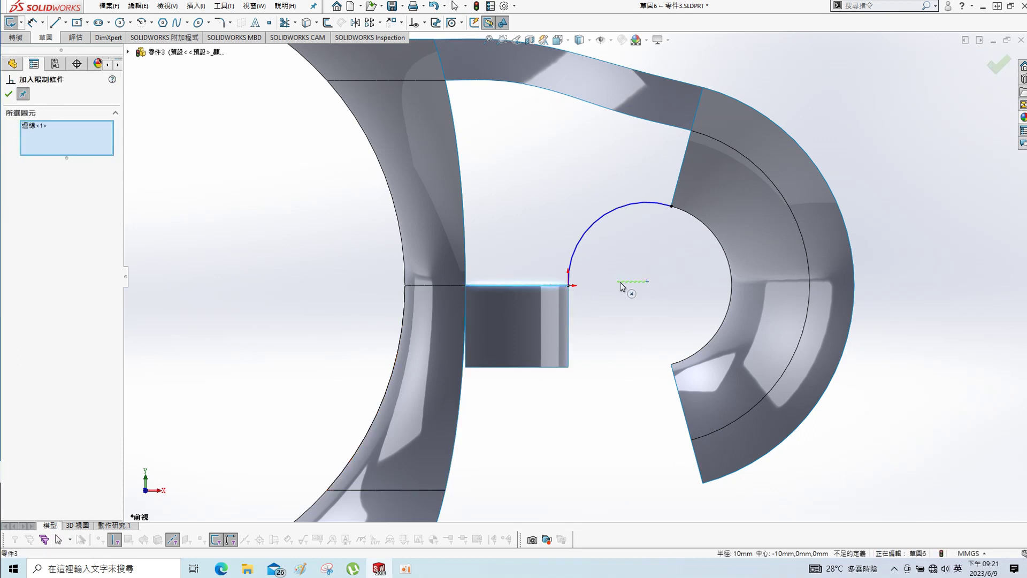
{"action": "left_click", "coordinate": [643, 286]}
{"action": "left_click", "coordinate": [648, 282]}
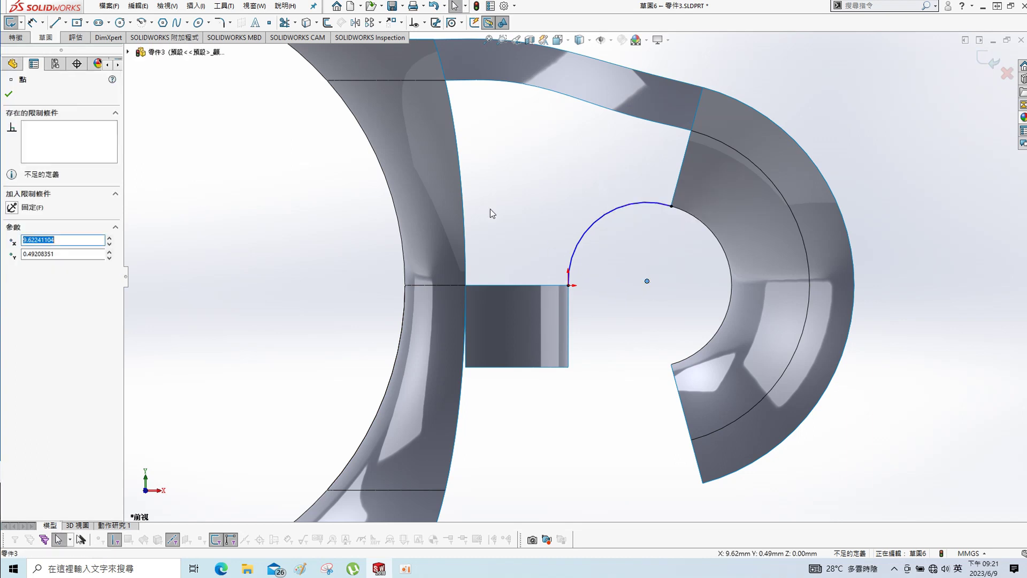
Draw a centerline from the arc's lower end running past the arc centre
{"action": "key", "text": "s"}
{"action": "left_click", "coordinate": [570, 227]}
{"action": "left_click", "coordinate": [575, 258]}
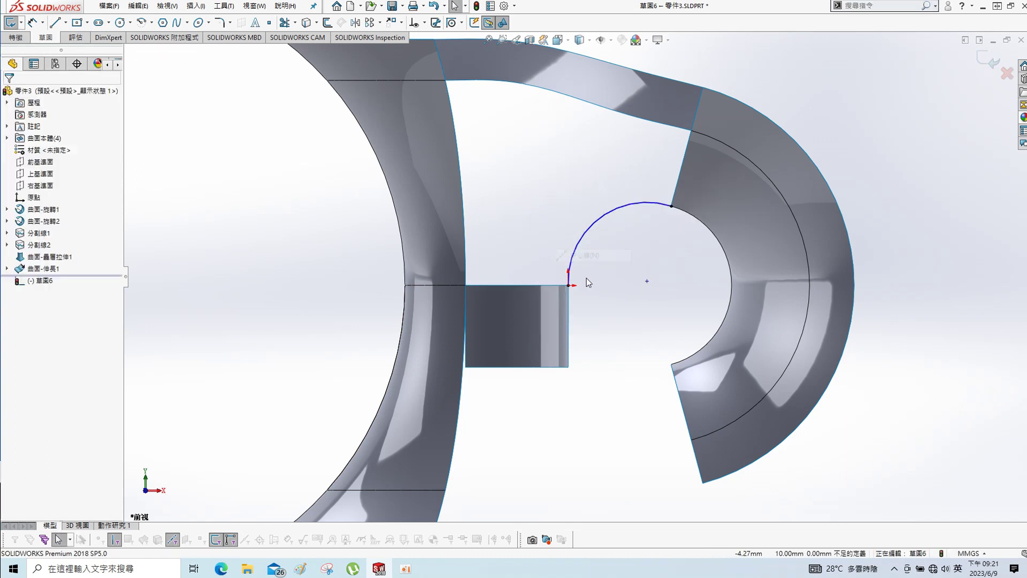
{"action": "left_click", "coordinate": [568, 285]}
{"action": "left_click", "coordinate": [688, 286]}
{"action": "key", "text": "Escape"}
Make the centerline horizontal through the arc centre, fully defining sketch 草圖6
{"action": "left_click", "coordinate": [648, 284]}
{"action": "left_click", "coordinate": [646, 281], "text": "ctrl"}
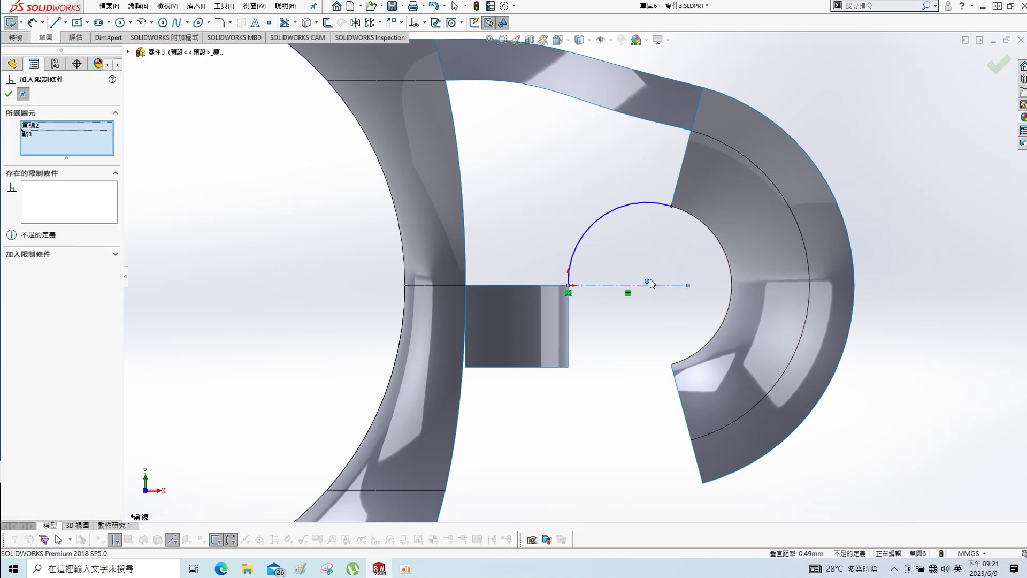
{"action": "left_click", "coordinate": [648, 284]}
{"action": "left_click", "coordinate": [644, 284]}
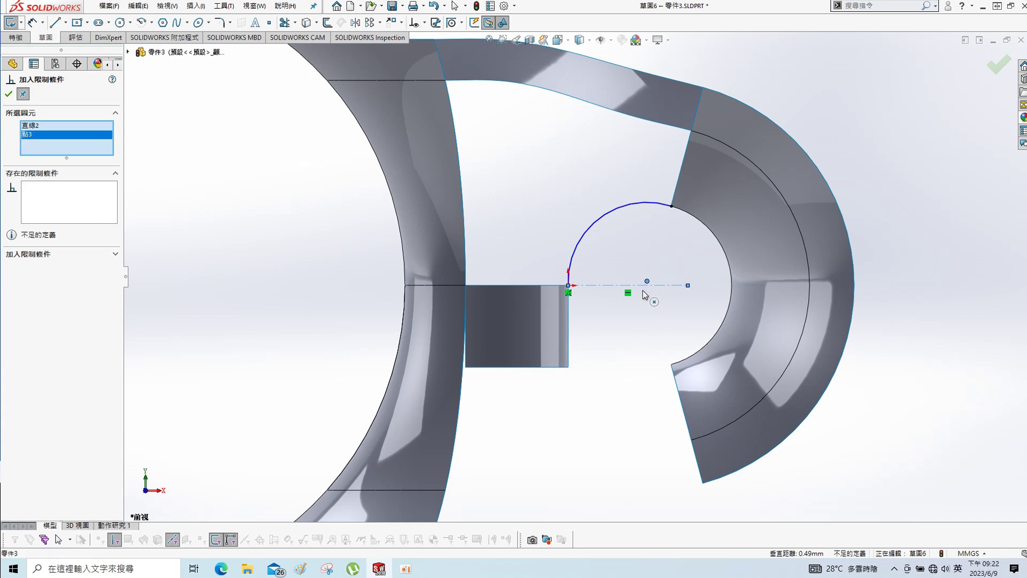
{"action": "key", "text": "Escape"}
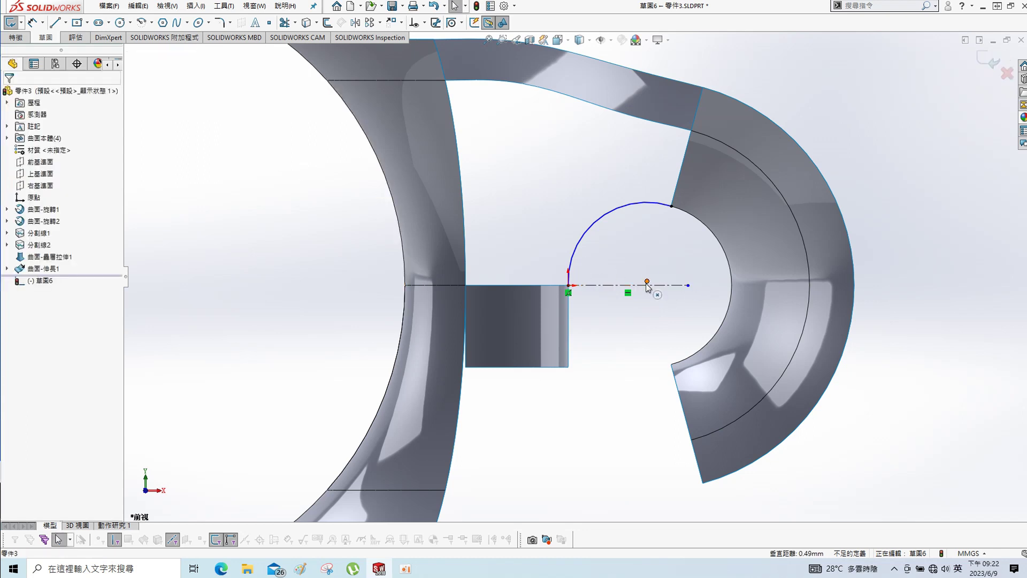
{"action": "left_click", "coordinate": [647, 283]}
{"action": "key", "text": "Escape"}
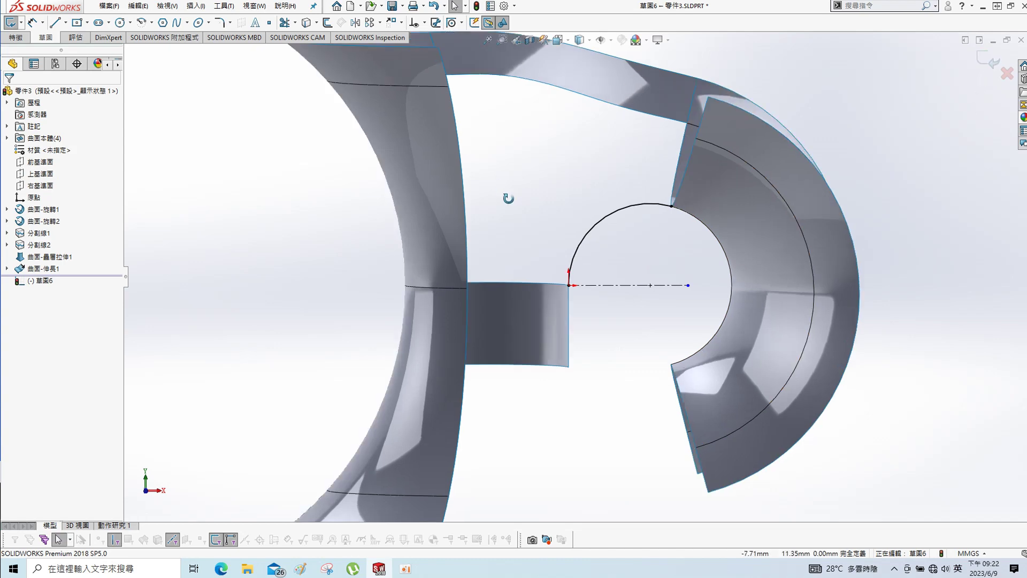
{"action": "middle_click_drag", "start_coordinate": [507, 205], "coordinate": [523, 275]}
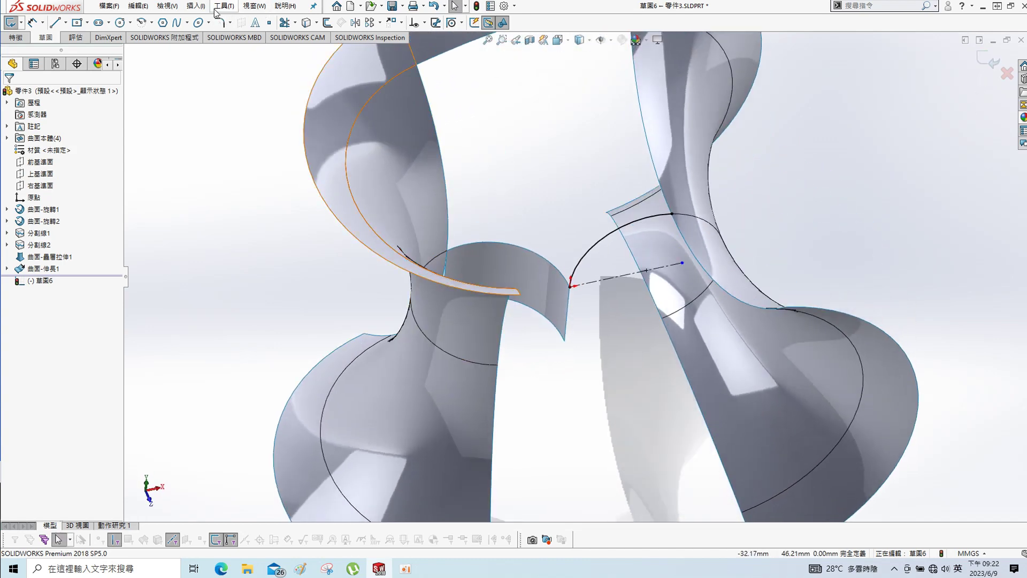
{"action": "left_click", "coordinate": [201, 8]}
{"action": "mouse_move", "coordinate": [211, 105]}
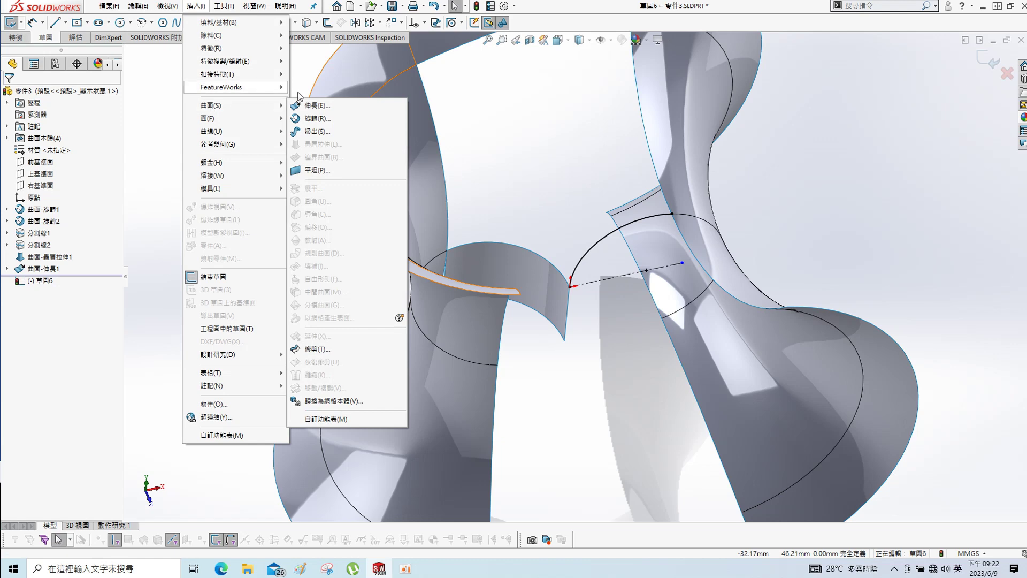
Extrude the 草圖6 arc into a 10 mm Blind surface, 曲面-伸長2
{"action": "left_click", "coordinate": [318, 106]}
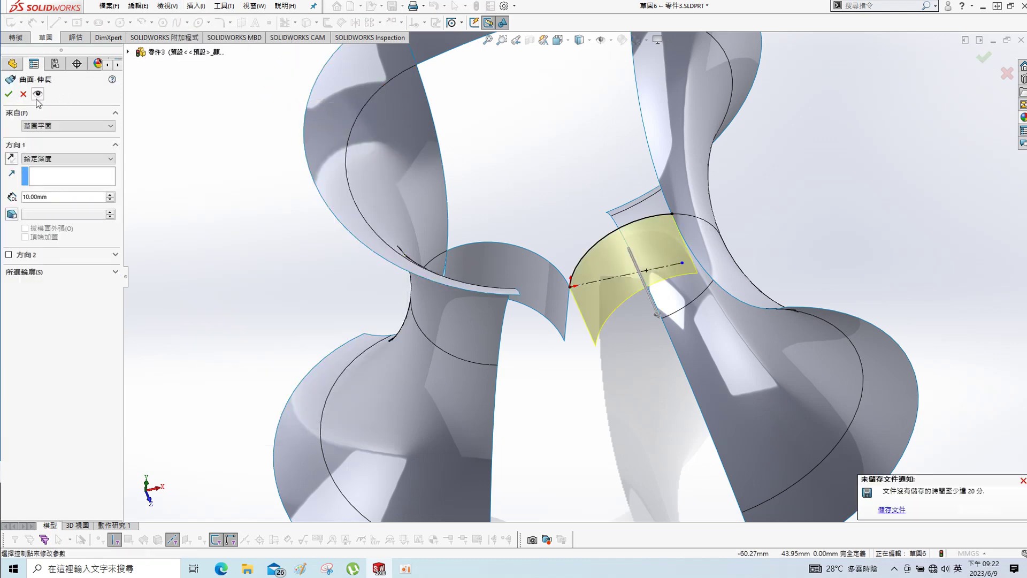
{"action": "left_click", "coordinate": [7, 95]}
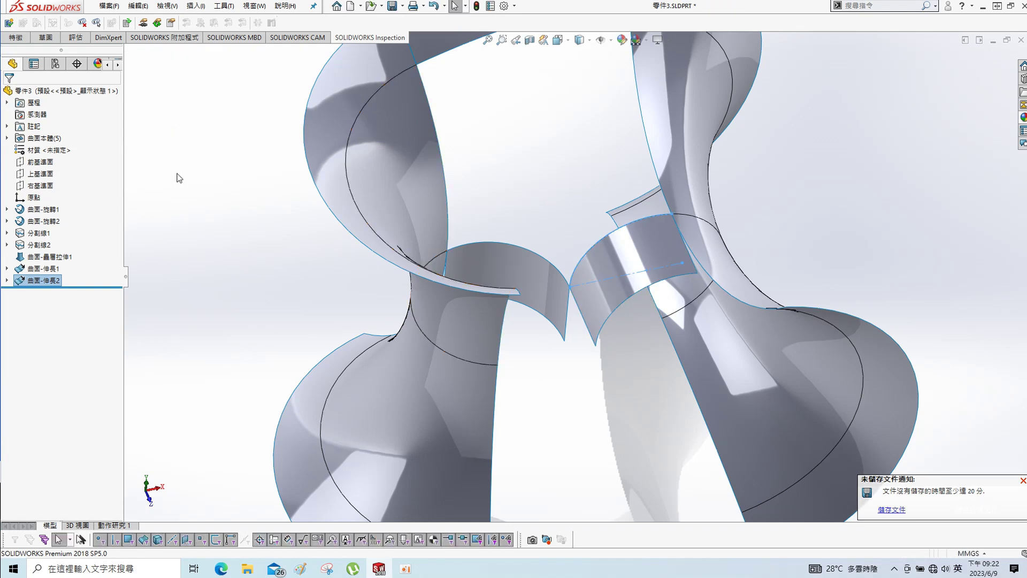
{"action": "scroll", "coordinate": [541, 242], "scroll_direction": "up", "scroll_amount": 3}
{"action": "scroll", "coordinate": [569, 176], "scroll_direction": "down", "scroll_amount": 4}
{"action": "left_click", "coordinate": [196, 6]}
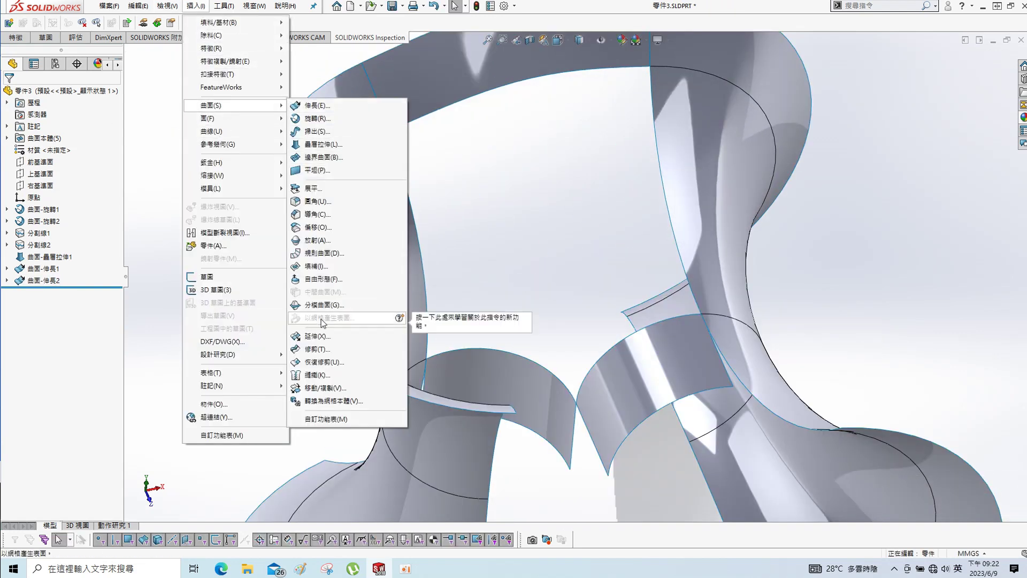
{"action": "mouse_move", "coordinate": [235, 105]}
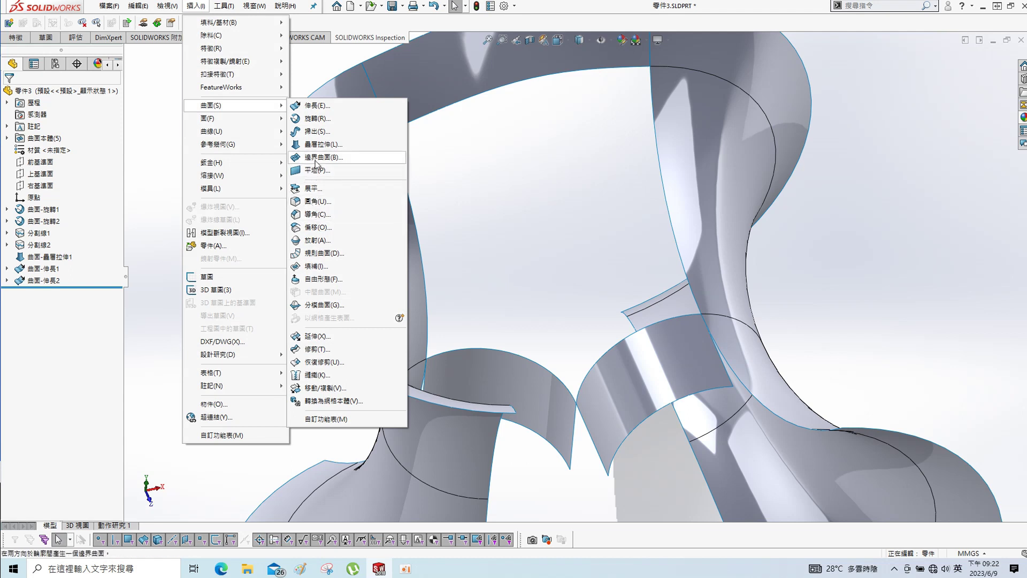
Start a fill surface bounded by the five edges around the opening
{"action": "left_click", "coordinate": [319, 157]}
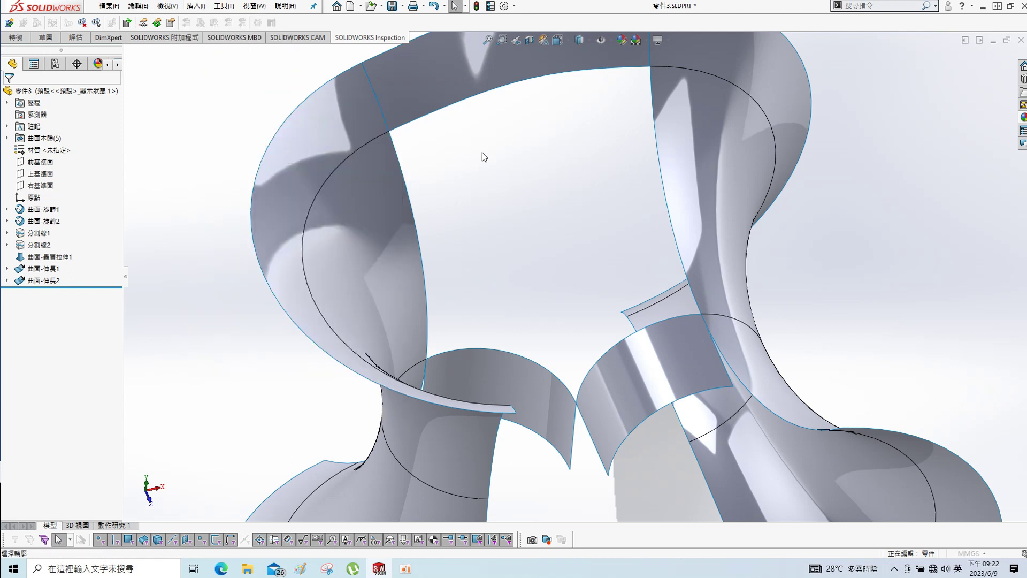
{"action": "key", "text": "Escape"}
{"action": "right_click", "coordinate": [156, 138]}
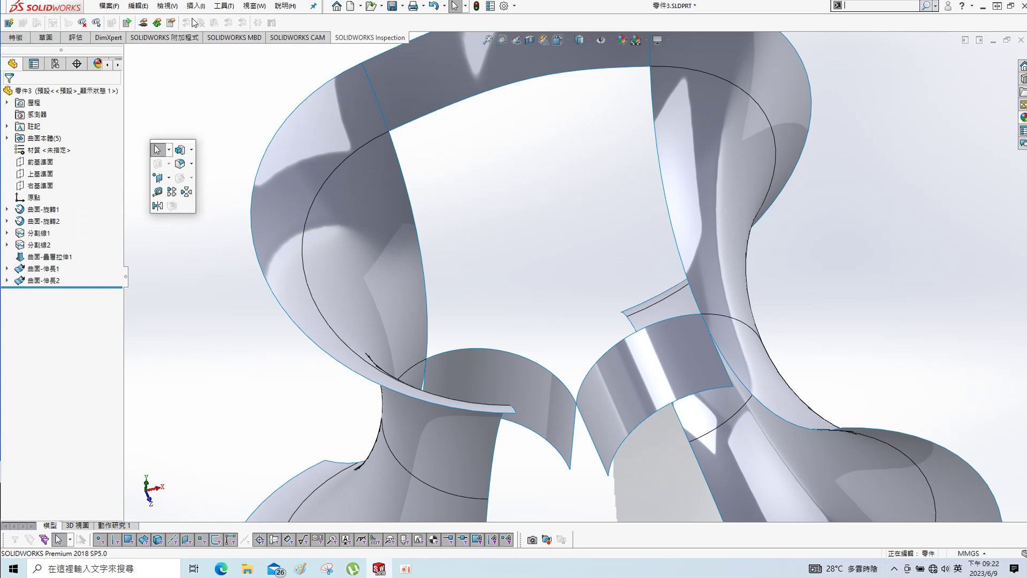
{"action": "left_click", "coordinate": [206, 8]}
{"action": "mouse_move", "coordinate": [232, 105]}
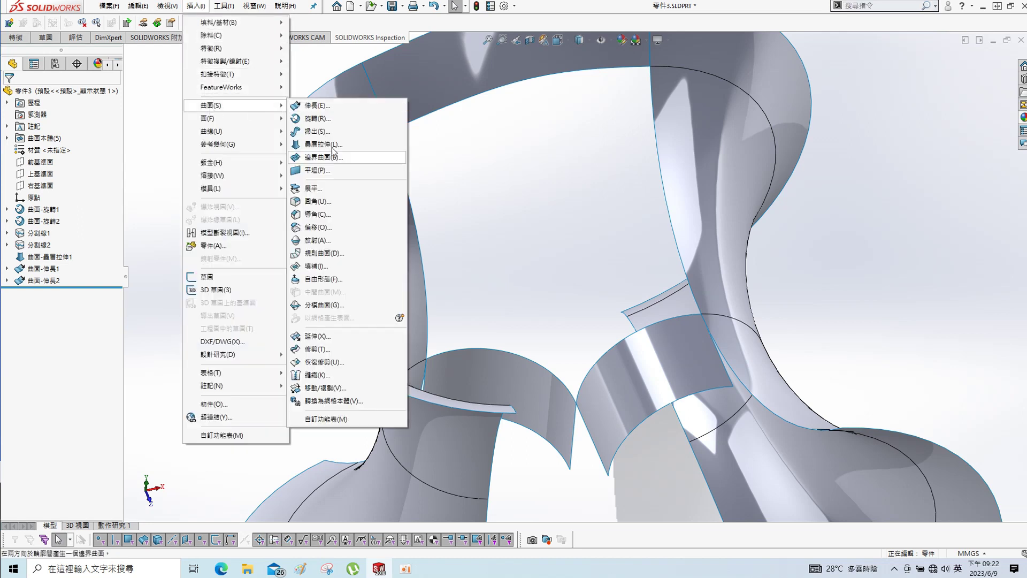
{"action": "left_click", "coordinate": [316, 266]}
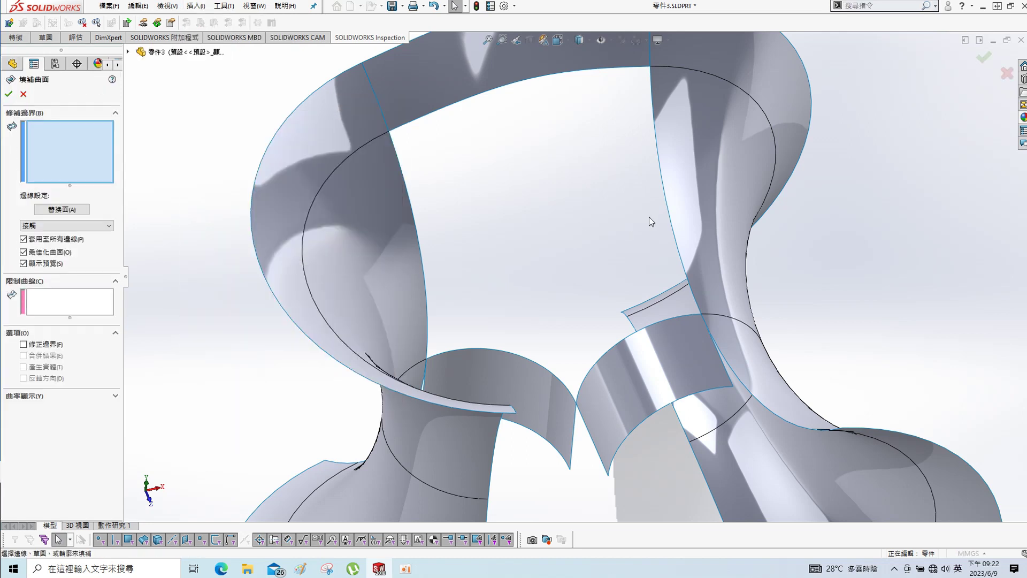
{"action": "left_click", "coordinate": [668, 211]}
{"action": "left_click", "coordinate": [581, 74]}
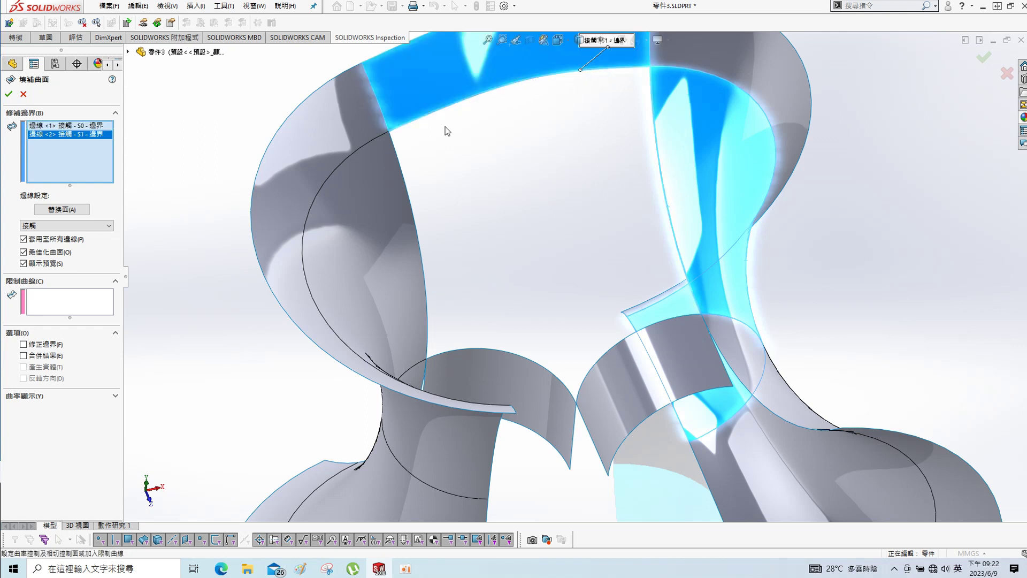
{"action": "left_click", "coordinate": [400, 165]}
{"action": "left_click", "coordinate": [444, 351]}
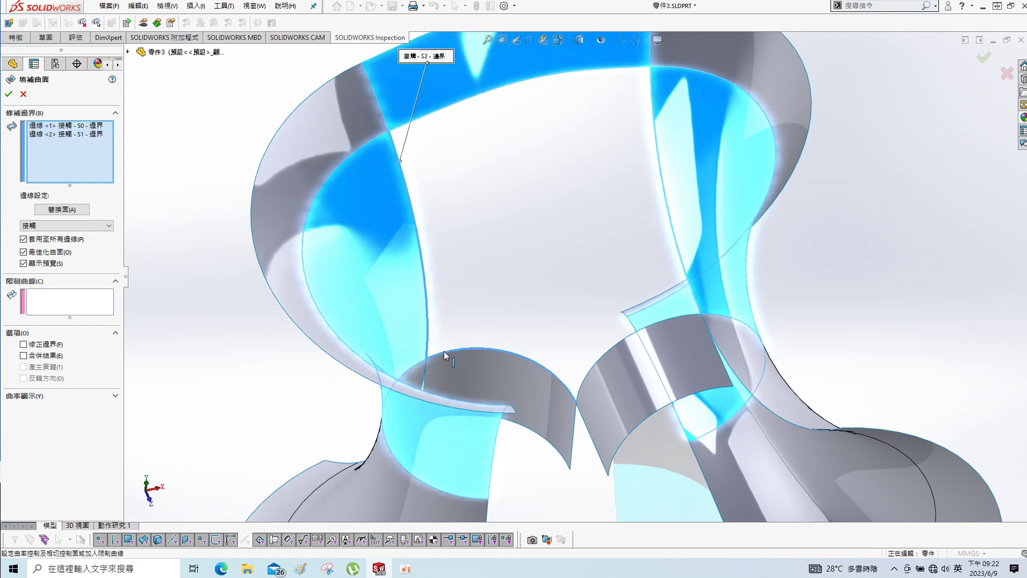
{"action": "left_click", "coordinate": [586, 376]}
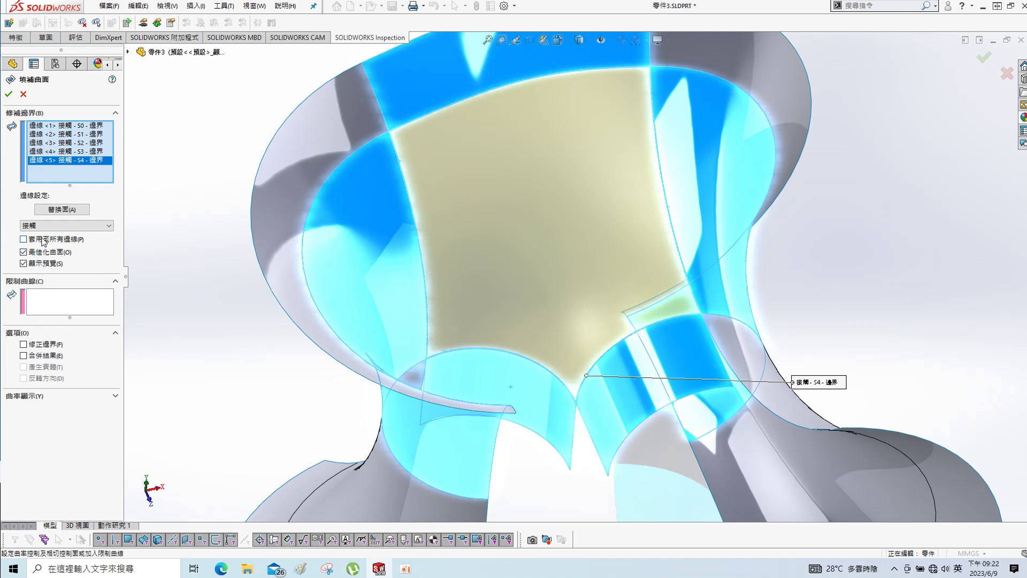
Set the fill patch edges to Curvature continuity and accept 曲面-填補1
{"action": "left_click", "coordinate": [61, 226]}
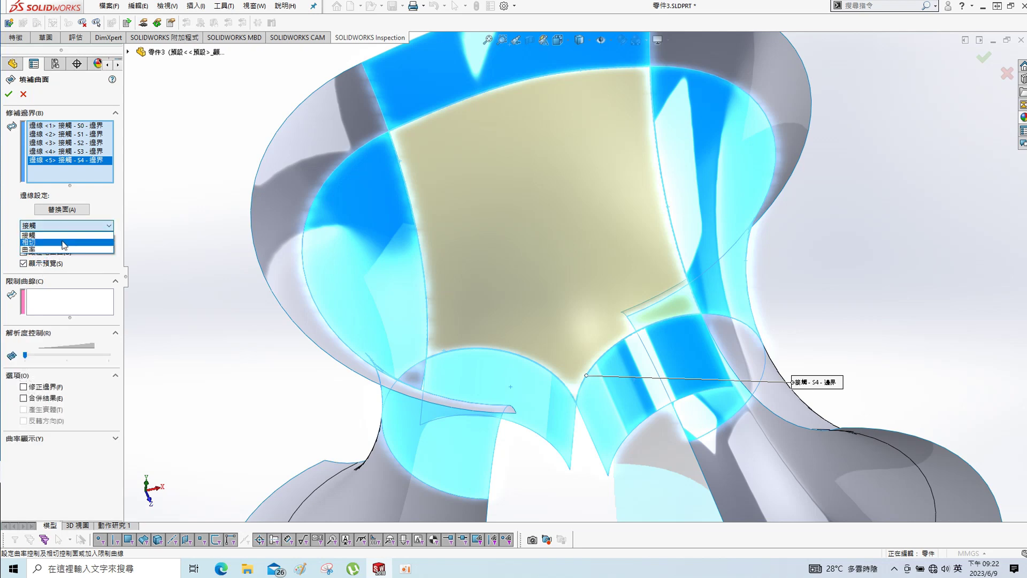
{"action": "left_click", "coordinate": [56, 249]}
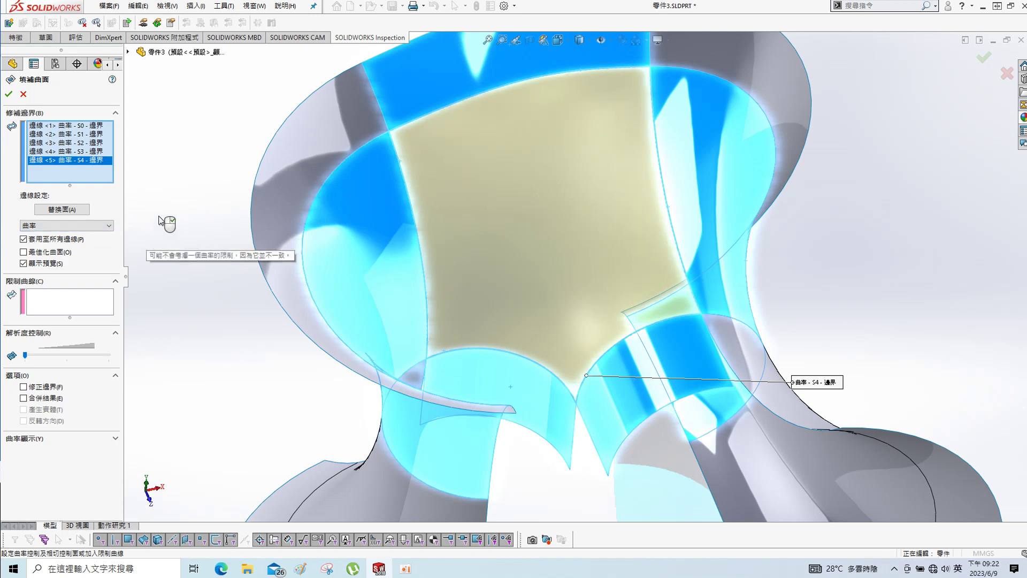
{"action": "right_click", "coordinate": [161, 219]}
{"action": "mouse_move", "coordinate": [161, 219]}
{"action": "middle_mouse_down"}
{"action": "mouse_move", "coordinate": [316, 172]}
{"action": "mouse_move", "coordinate": [259, 147]}
{"action": "mouse_move", "coordinate": [300, 85]}
{"action": "mouse_move", "coordinate": [295, 163]}
{"action": "mouse_move", "coordinate": [86, 266]}
{"action": "middle_mouse_up"}
{"action": "left_click", "coordinate": [7, 138]}
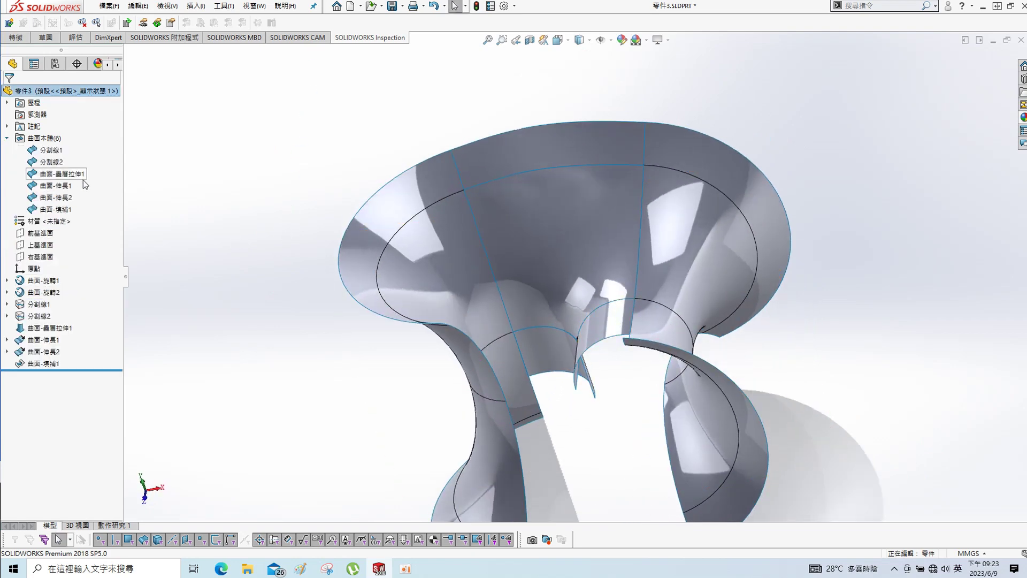
Hide the extruded surface bodies 曲面-伸長1 and 曲面-伸長2
{"action": "left_click", "coordinate": [61, 187]}
{"action": "left_click", "coordinate": [59, 198], "text": "ctrl"}
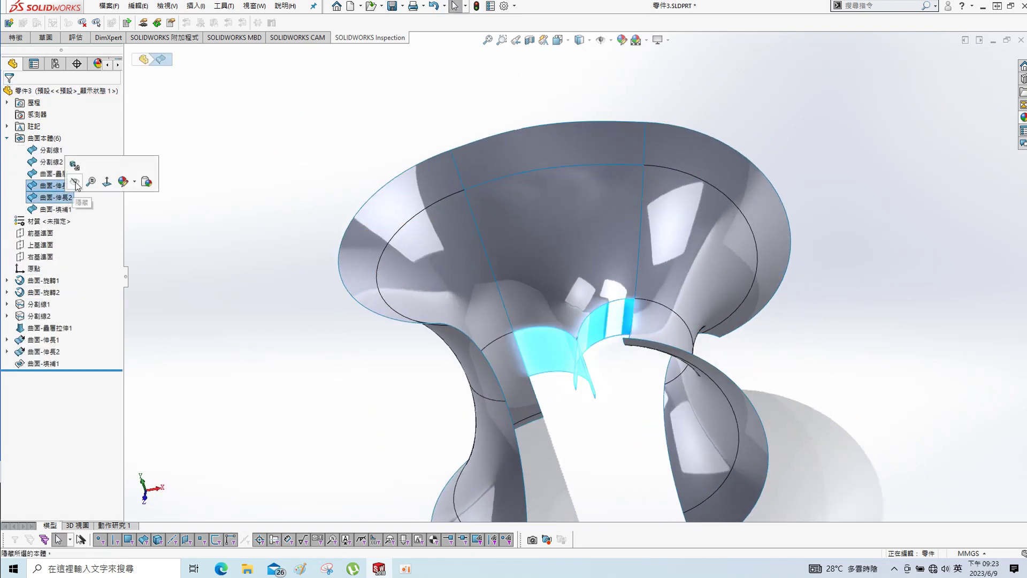
{"action": "key", "text": "Tab"}
{"action": "middle_click_drag", "start_coordinate": [423, 213], "coordinate": [424, 298]}
Knit the loft surface and fill patch into one body, 曲面-縫織1
{"action": "left_click", "coordinate": [196, 6]}
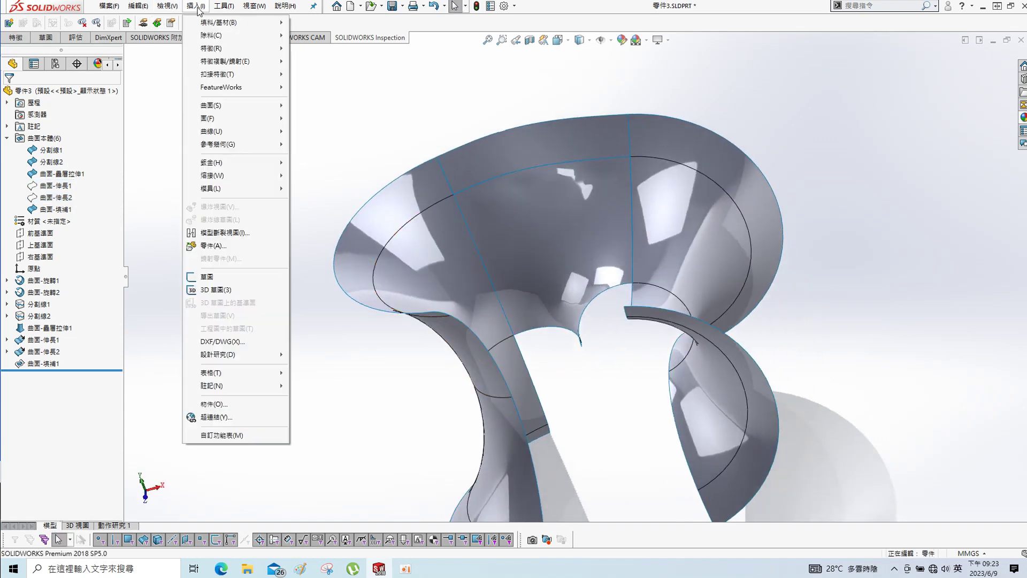
{"action": "mouse_move", "coordinate": [235, 105]}
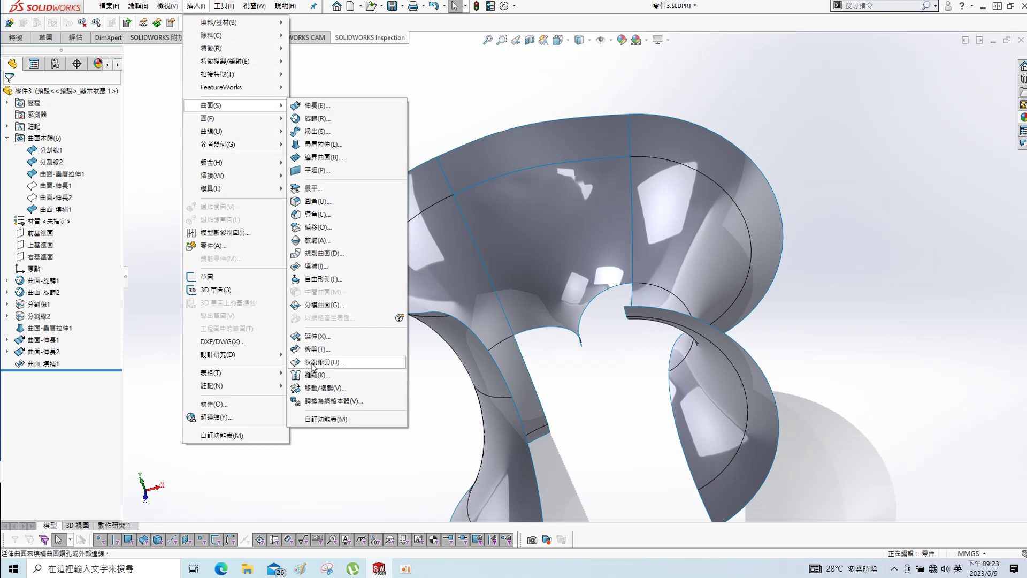
{"action": "left_click", "coordinate": [313, 377]}
{"action": "left_click", "coordinate": [531, 149]}
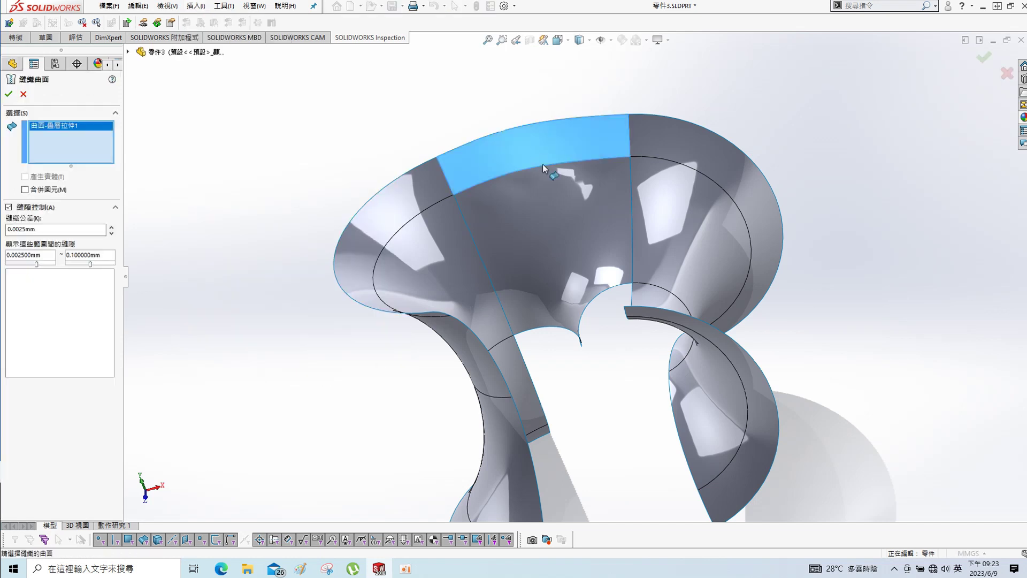
{"action": "left_click", "coordinate": [551, 208]}
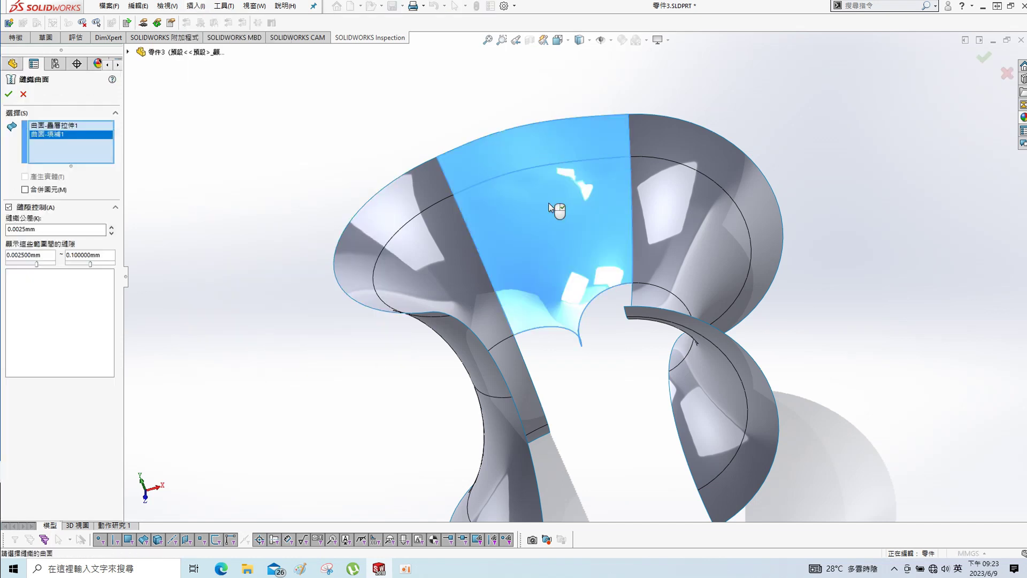
{"action": "left_click", "coordinate": [8, 95]}
{"action": "middle_click_drag", "start_coordinate": [206, 235], "coordinate": [508, 206]}
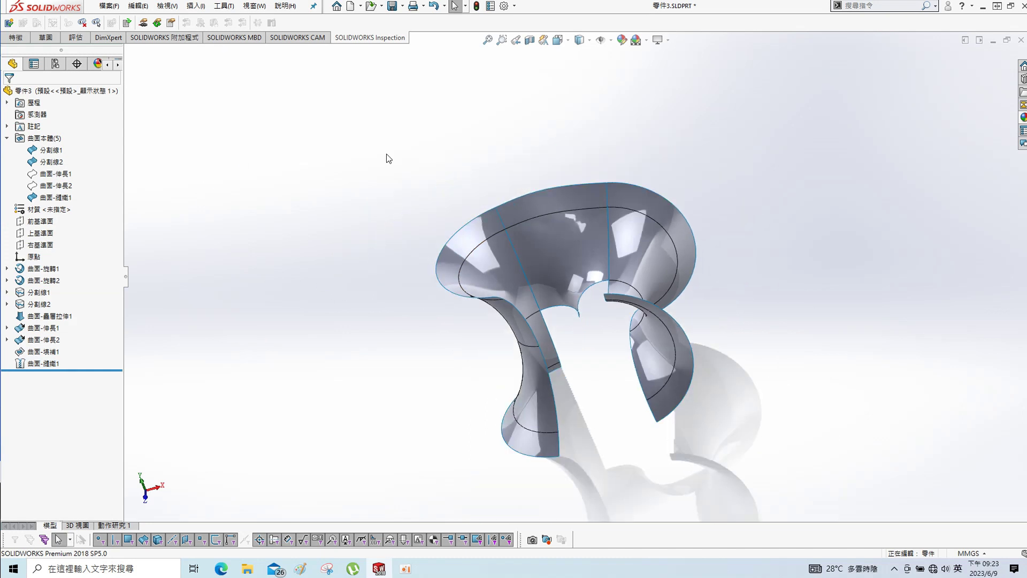
{"action": "left_click", "coordinate": [519, 166]}
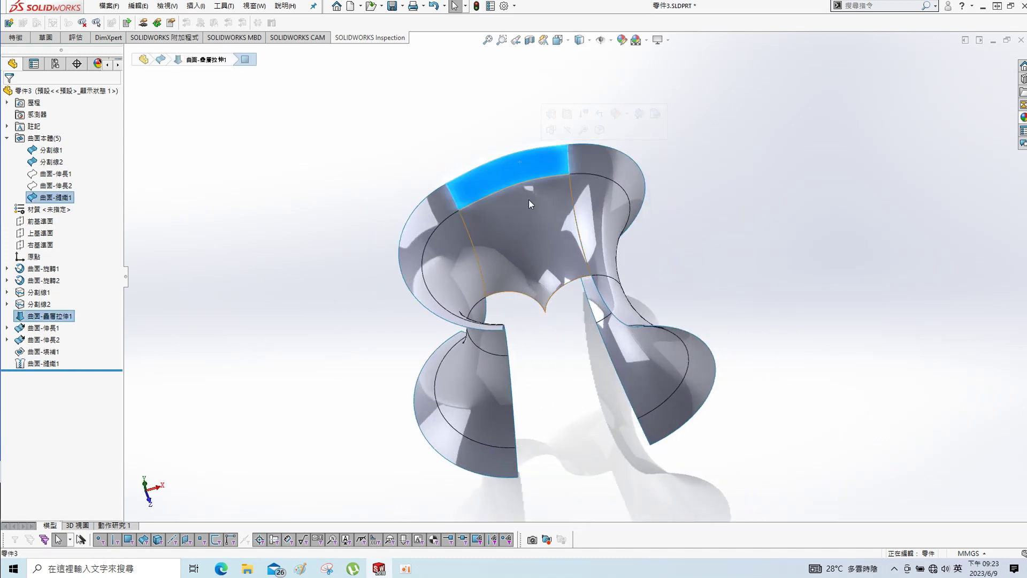
Mirror the knit surface 曲面-縫織1 about the Top Plane as 鏡射1
{"action": "left_click", "coordinate": [497, 231], "text": "ctrl"}
{"action": "key", "text": "s"}
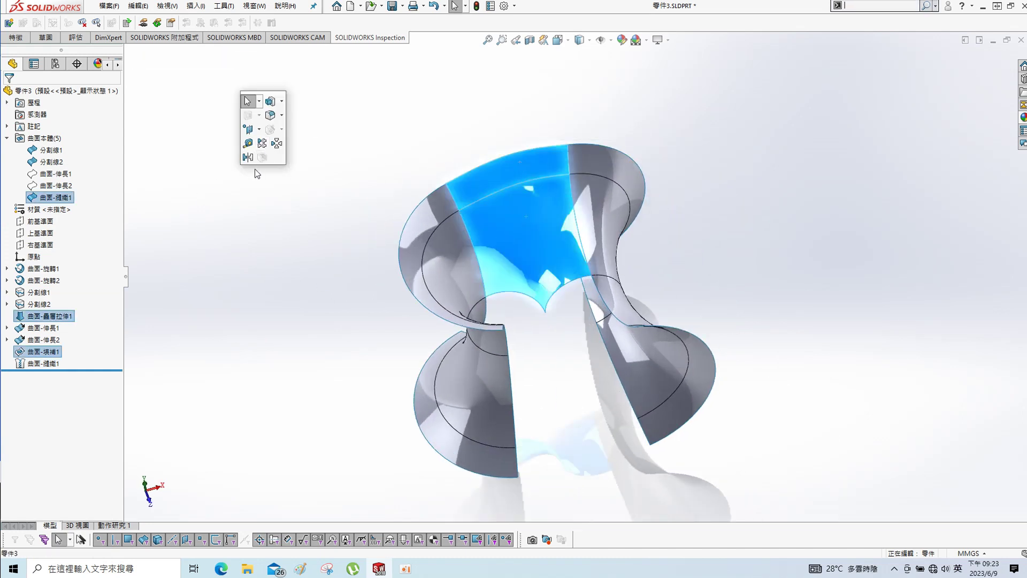
{"action": "left_click", "coordinate": [248, 157]}
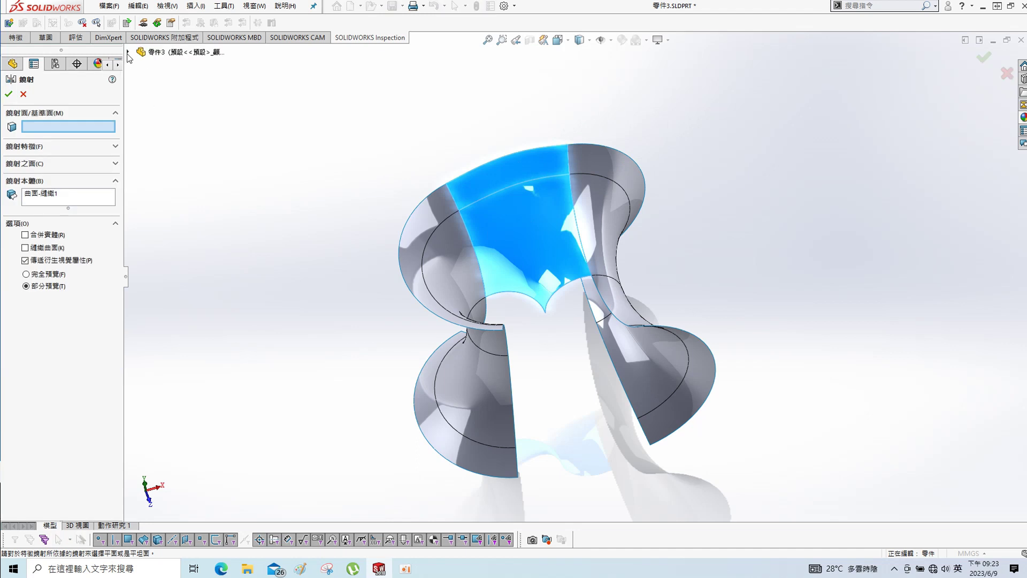
{"action": "left_click", "coordinate": [128, 53]}
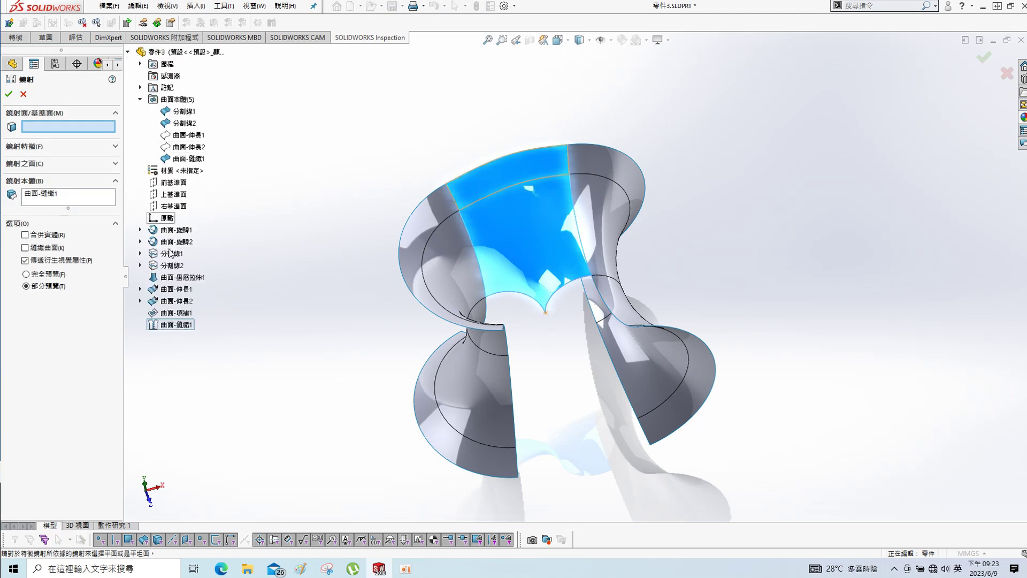
{"action": "left_click", "coordinate": [173, 194]}
{"action": "left_click", "coordinate": [9, 95]}
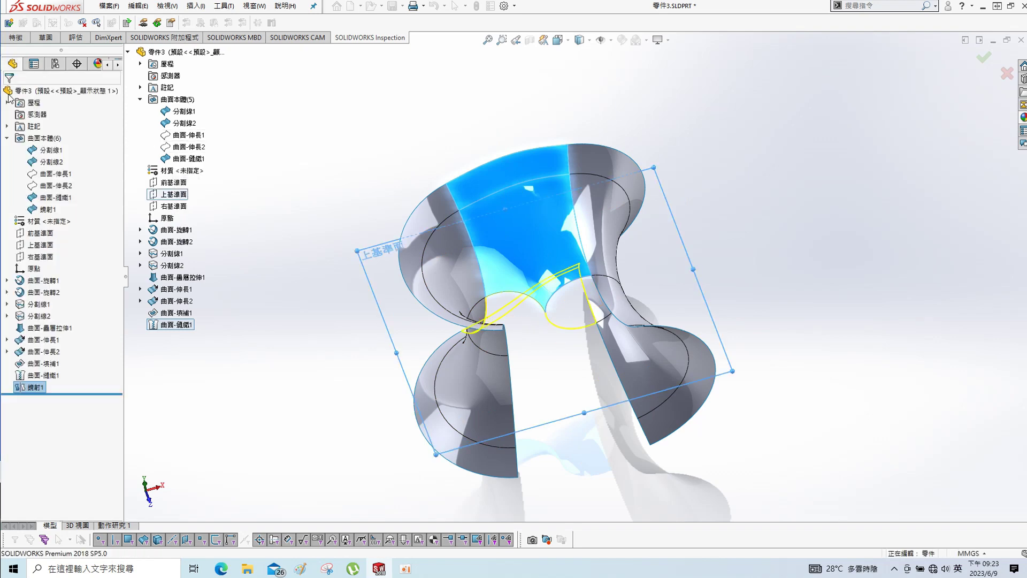
{"action": "mouse_move", "coordinate": [408, 209]}
{"action": "middle_mouse_down"}
{"action": "mouse_move", "coordinate": [392, 168]}
{"action": "mouse_move", "coordinate": [402, 224]}
{"action": "mouse_move", "coordinate": [419, 244]}
{"action": "middle_mouse_up"}
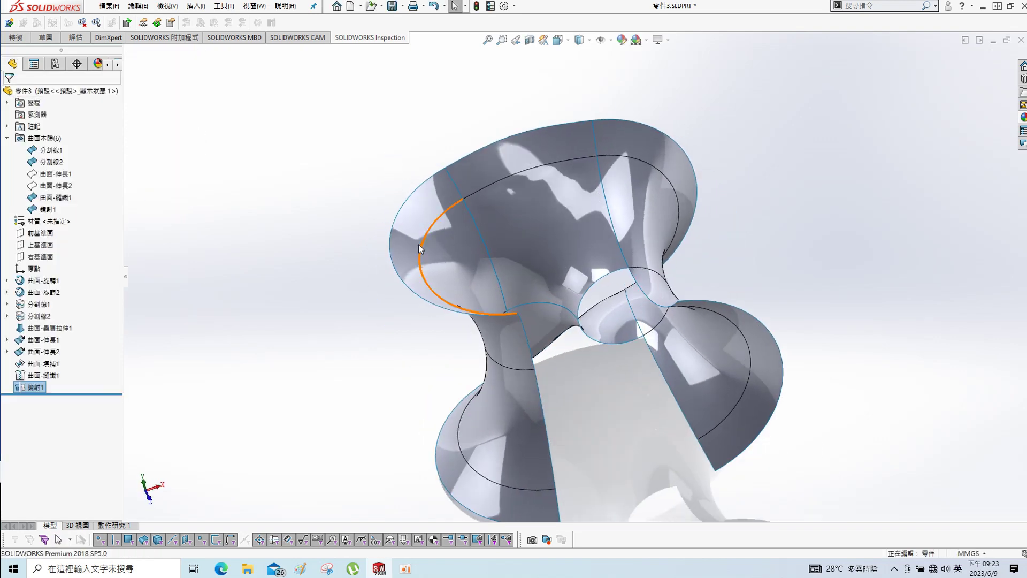
Mirror the 曲面-縫織1 and 鏡射1 bodies about the Front Plane as 鏡射2
{"action": "key", "text": "s"}
{"action": "left_click", "coordinate": [191, 221]}
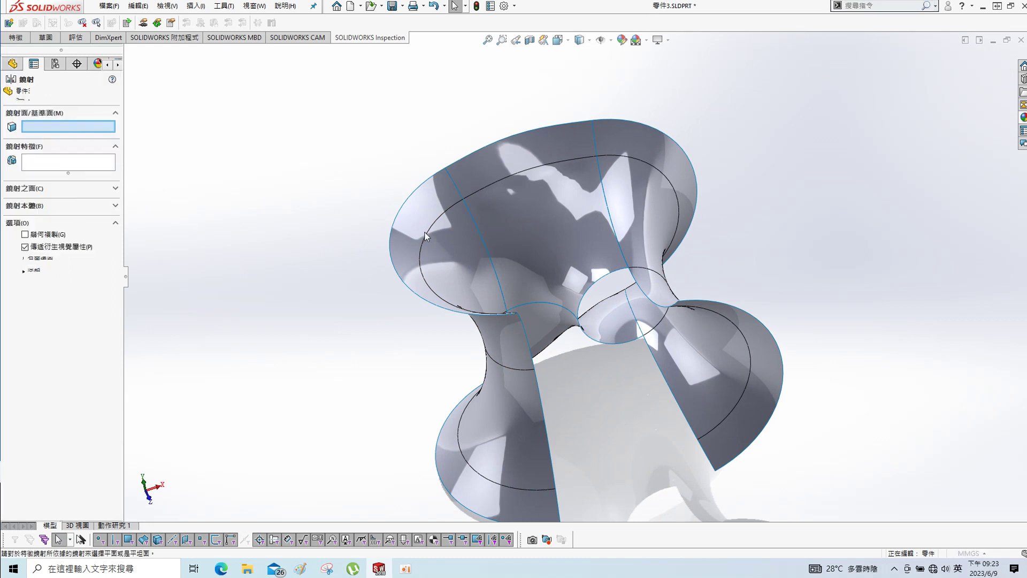
{"action": "left_click", "coordinate": [174, 196]}
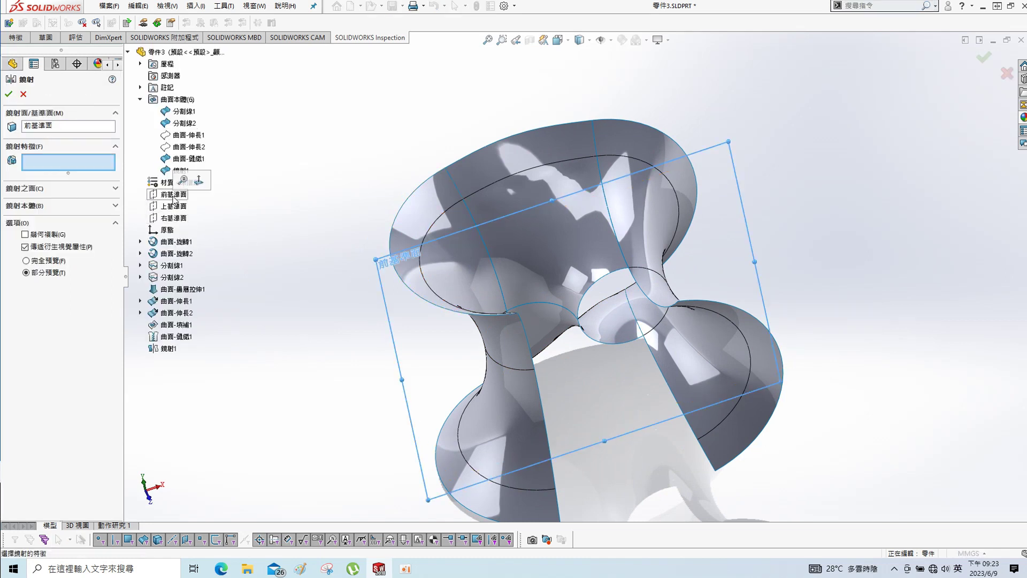
{"action": "left_click", "coordinate": [14, 208]}
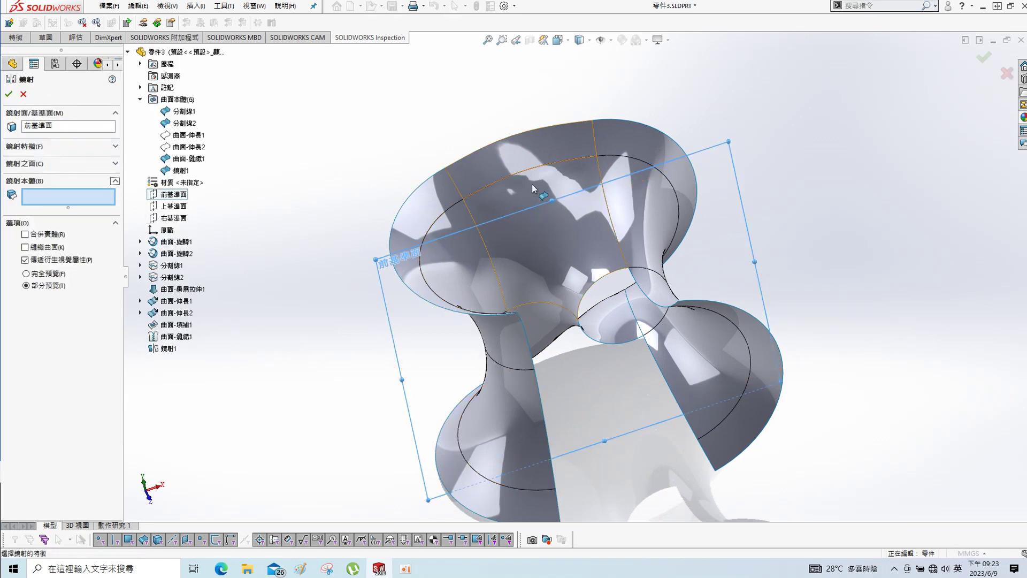
{"action": "left_click", "coordinate": [526, 161]}
{"action": "middle_click_drag", "start_coordinate": [572, 379], "coordinate": [605, 333]}
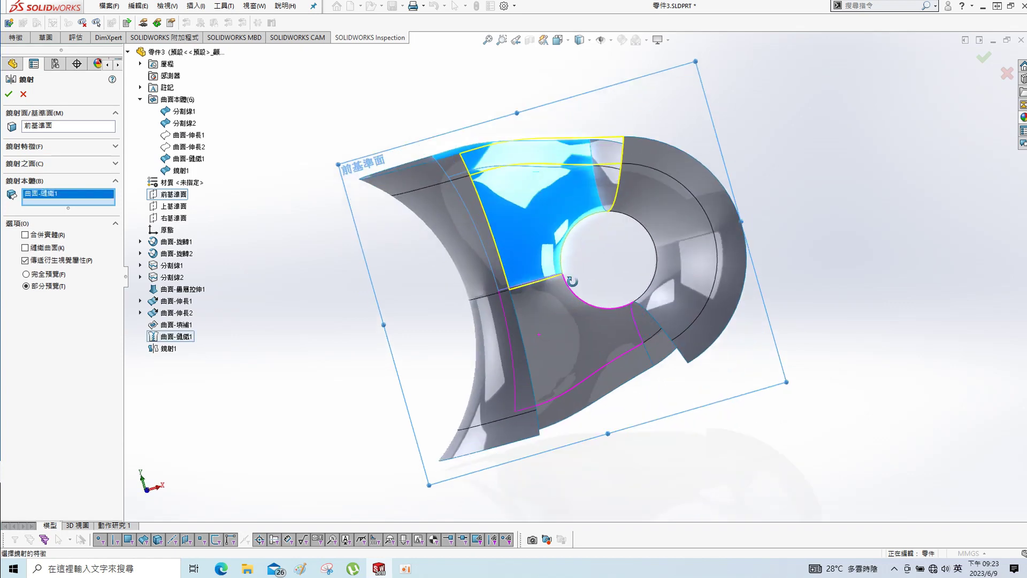
{"action": "left_click", "coordinate": [606, 333]}
{"action": "left_click", "coordinate": [8, 94]}
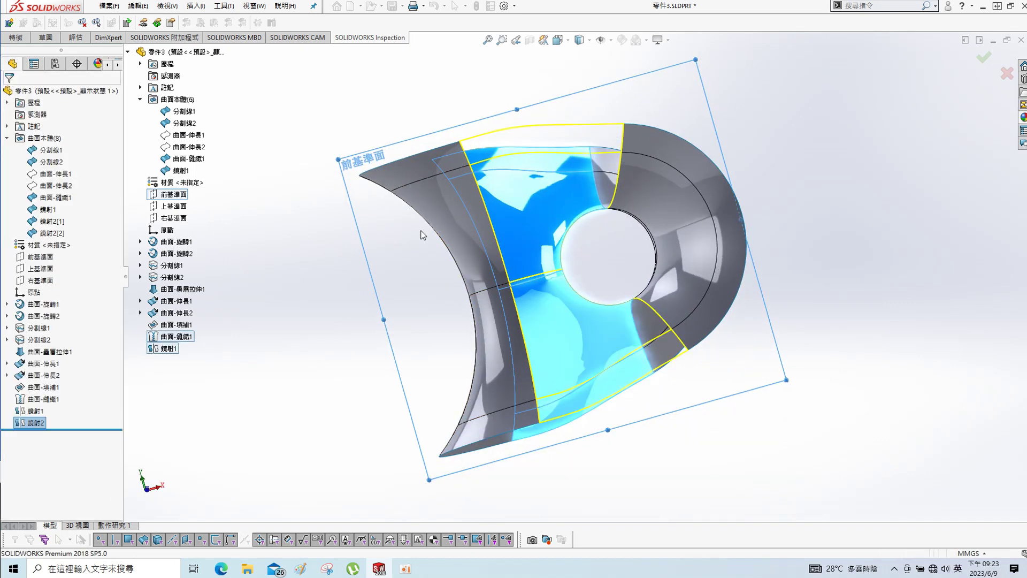
{"action": "mouse_move", "coordinate": [478, 289]}
{"action": "middle_mouse_down"}
{"action": "mouse_move", "coordinate": [625, 380]}
{"action": "mouse_move", "coordinate": [779, 220]}
{"action": "middle_mouse_up"}
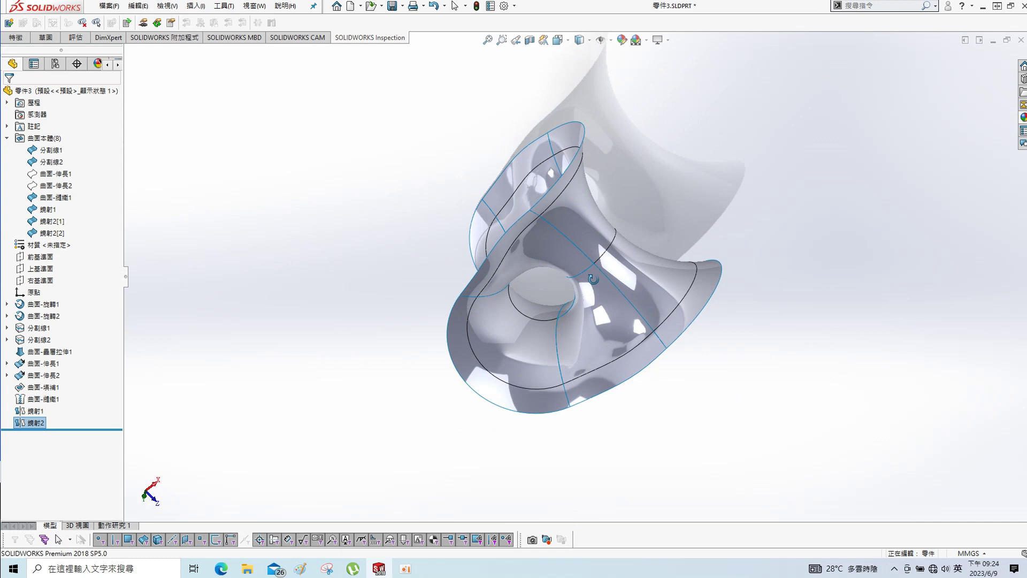
Box-select every surface piece and knit all six into 曲面-縫織2
{"action": "left_click_drag", "start_coordinate": [366, 91], "coordinate": [818, 473]}
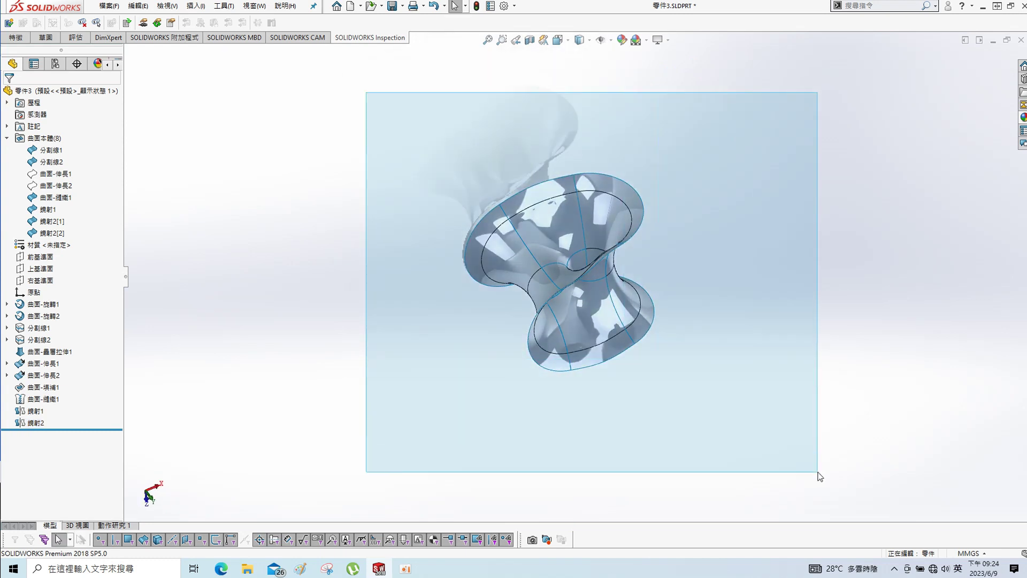
{"action": "left_click", "coordinate": [196, 5]}
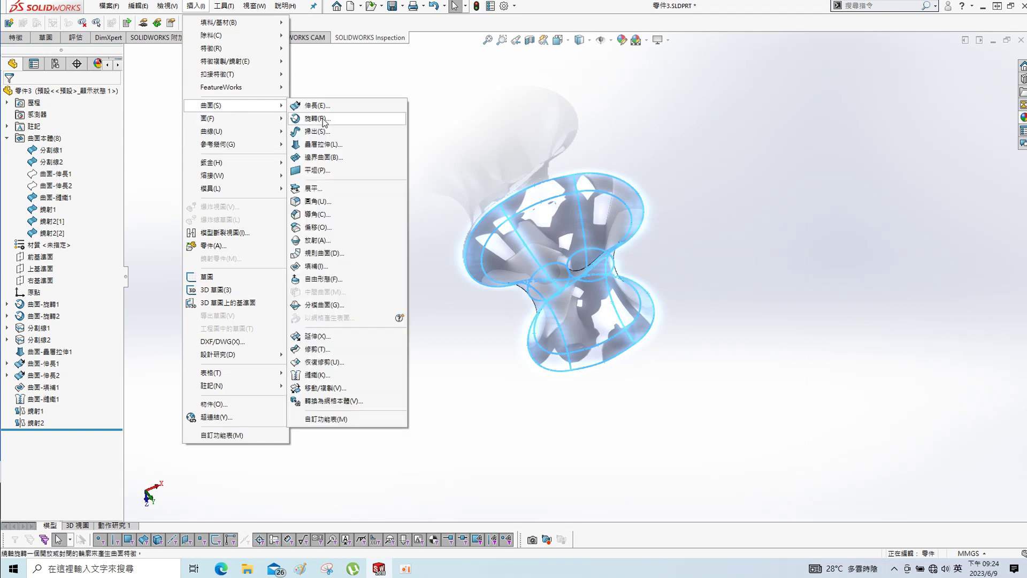
{"action": "left_click", "coordinate": [321, 375]}
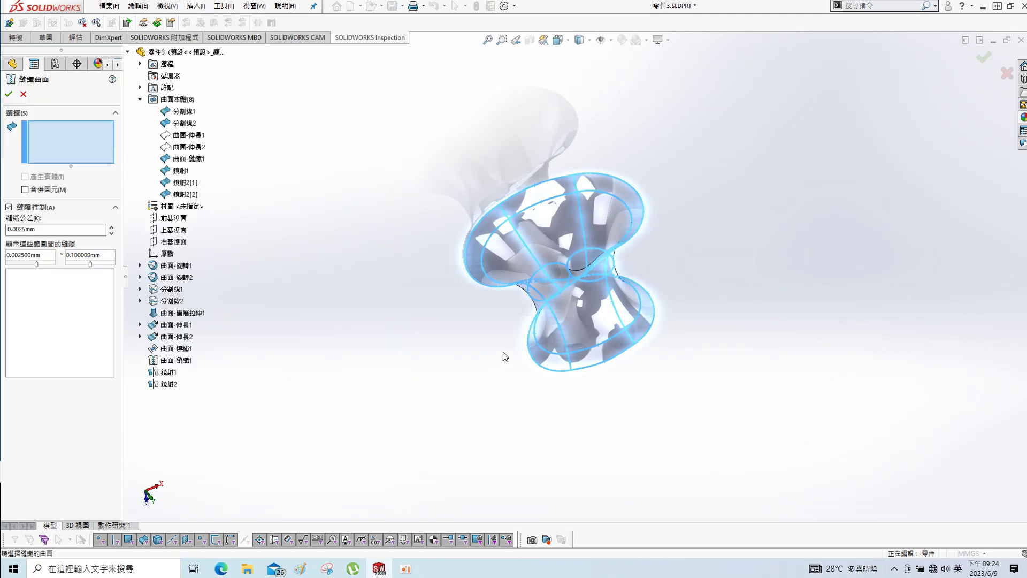
{"action": "left_click_drag", "start_coordinate": [585, 378], "coordinate": [355, 351]}
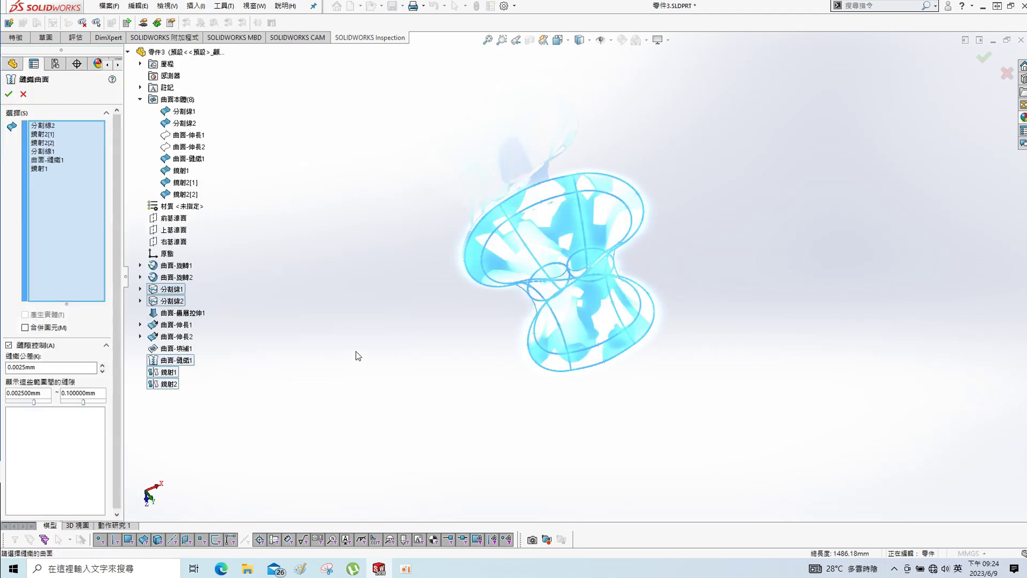
{"action": "left_click", "coordinate": [8, 95]}
{"action": "mouse_move", "coordinate": [728, 394]}
{"action": "middle_mouse_down"}
{"action": "mouse_move", "coordinate": [721, 236]}
{"action": "mouse_move", "coordinate": [746, 314]}
{"action": "middle_mouse_up"}
{"action": "left_click", "coordinate": [218, 8]}
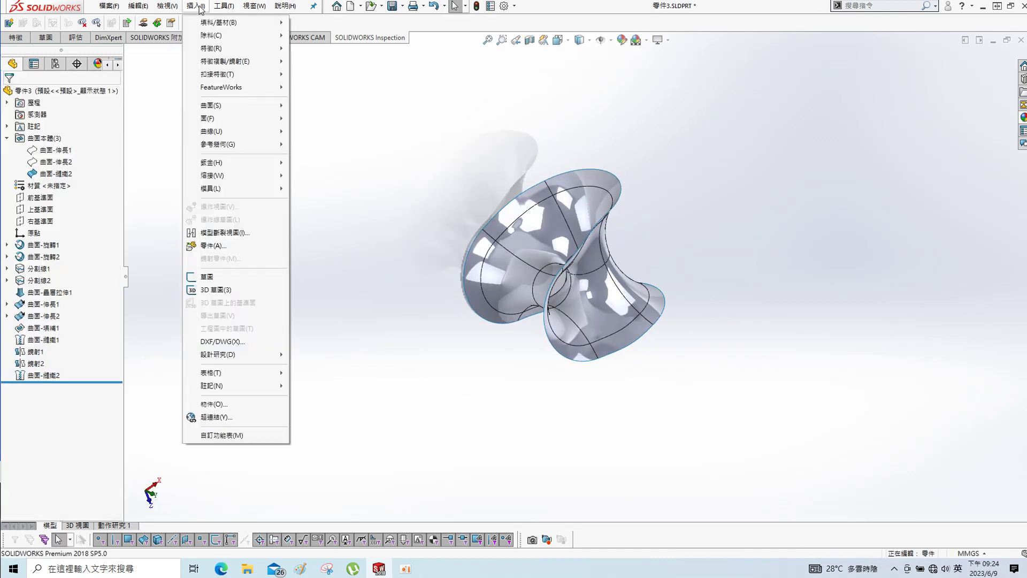
Turn on zebra stripes and inspect the surface from another standard view
{"action": "left_click", "coordinate": [167, 6]}
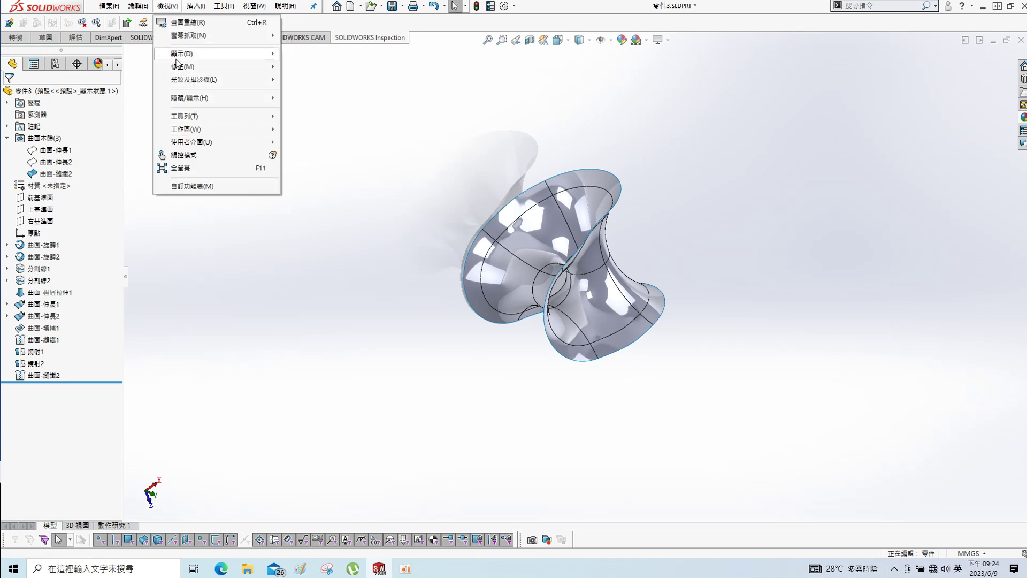
{"action": "mouse_move", "coordinate": [182, 53]}
{"action": "left_click", "coordinate": [332, 219]}
{"action": "mouse_move", "coordinate": [516, 126]}
{"action": "middle_mouse_down"}
{"action": "mouse_move", "coordinate": [541, 156]}
{"action": "mouse_move", "coordinate": [535, 132]}
{"action": "middle_mouse_up"}
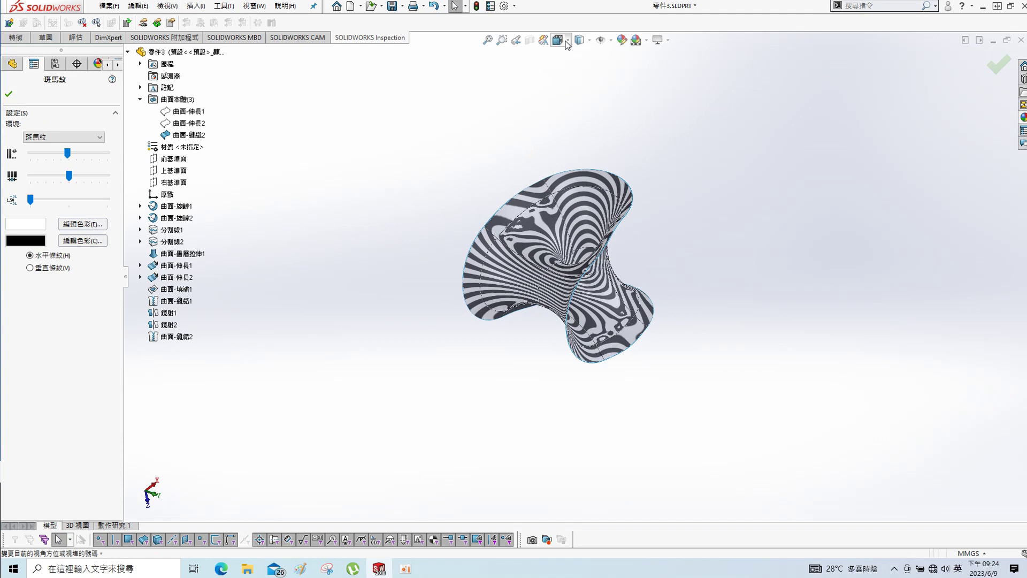
{"action": "left_click", "coordinate": [567, 44]}
{"action": "left_click", "coordinate": [577, 72]}
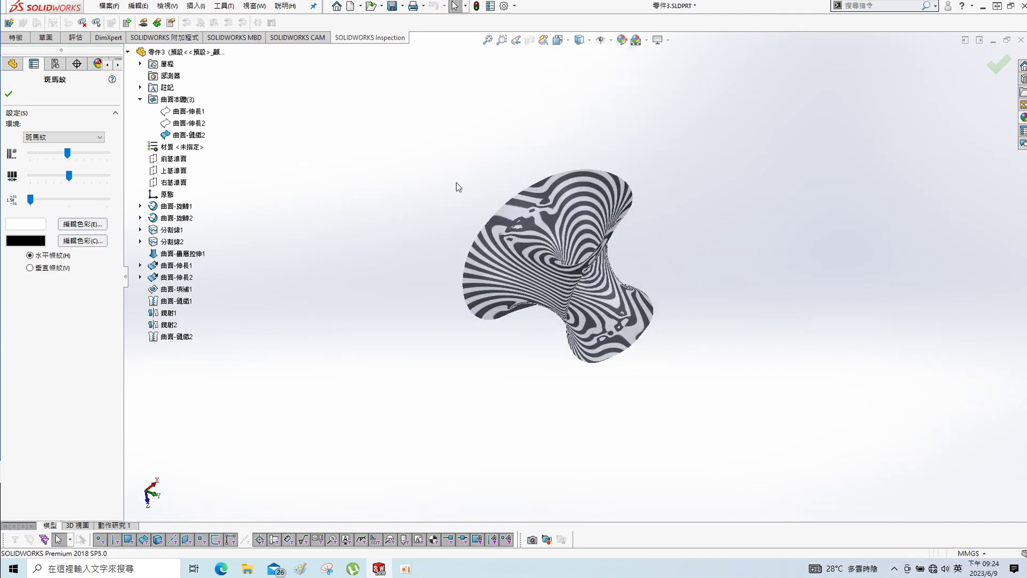
{"action": "mouse_move", "coordinate": [582, 242]}
{"action": "middle_mouse_down"}
{"action": "mouse_move", "coordinate": [591, 298]}
{"action": "mouse_move", "coordinate": [522, 261]}
{"action": "mouse_move", "coordinate": [505, 114]}
{"action": "mouse_move", "coordinate": [506, 149]}
{"action": "mouse_move", "coordinate": [541, 211]}
{"action": "middle_mouse_up"}
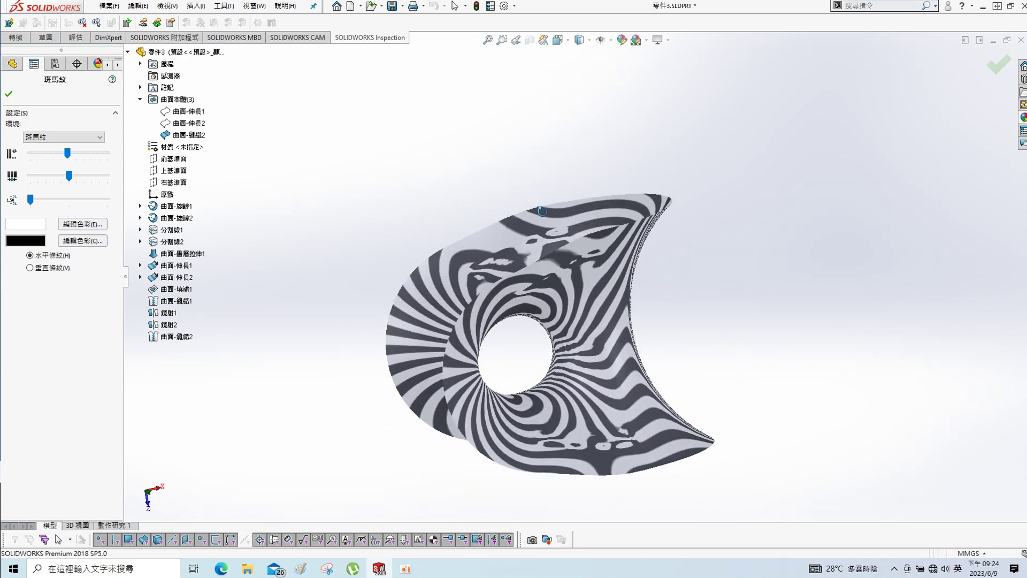
Turn zebra stripes off and return the model to plain shaded display
{"action": "left_click", "coordinate": [176, 10]}
{"action": "mouse_move", "coordinate": [217, 53]}
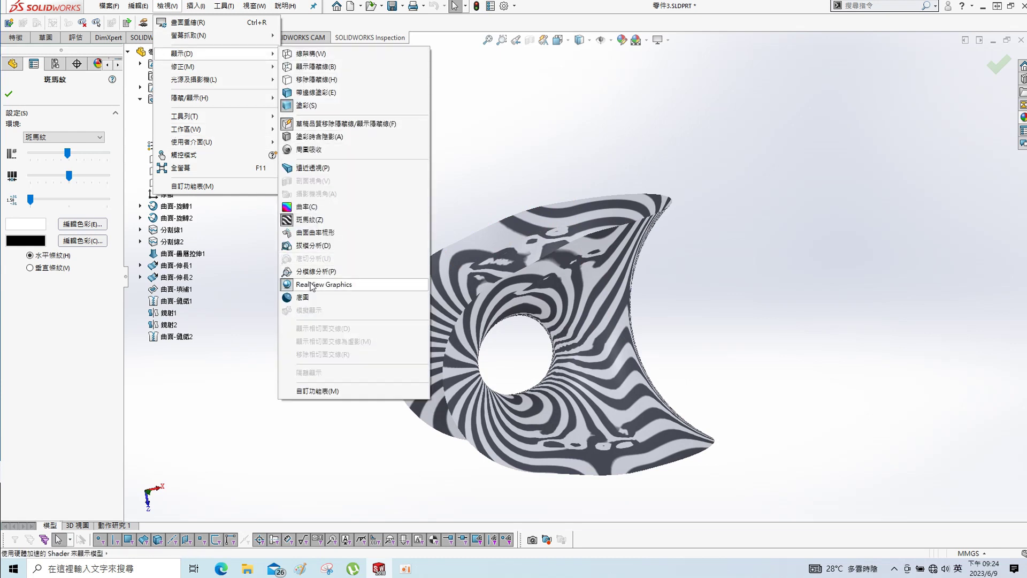
{"action": "left_click", "coordinate": [583, 158]}
{"action": "mouse_move", "coordinate": [497, 132]}
{"action": "middle_mouse_down"}
{"action": "mouse_move", "coordinate": [590, 283]}
{"action": "mouse_move", "coordinate": [544, 263]}
{"action": "mouse_move", "coordinate": [529, 188]}
{"action": "mouse_move", "coordinate": [585, 64]}
{"action": "middle_mouse_up"}
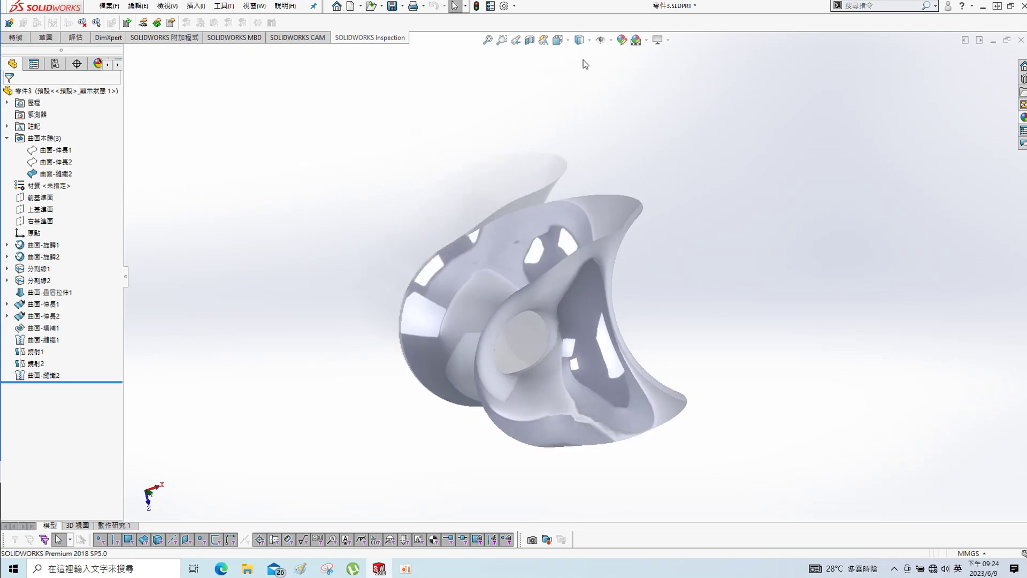
{"action": "left_click", "coordinate": [581, 55]}
{"action": "mouse_move", "coordinate": [675, 280]}
{"action": "middle_mouse_down"}
{"action": "mouse_move", "coordinate": [666, 324]}
{"action": "mouse_move", "coordinate": [719, 369]}
{"action": "middle_mouse_up"}
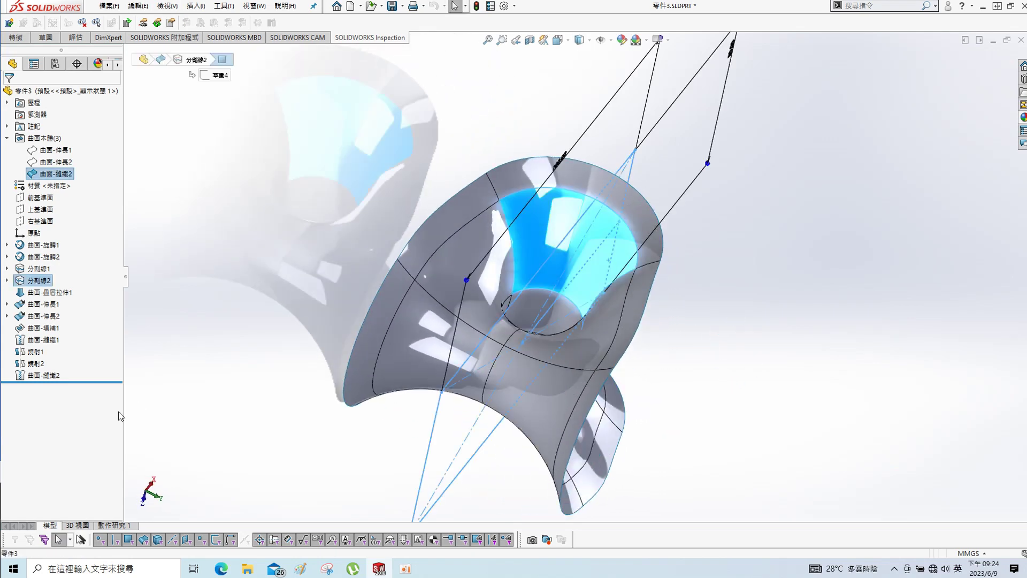
Select 曲面-縫織2 in the feature tree, abandoning an accidentally started rename
{"action": "left_click", "coordinate": [52, 374]}
{"action": "left_click", "coordinate": [52, 375]}
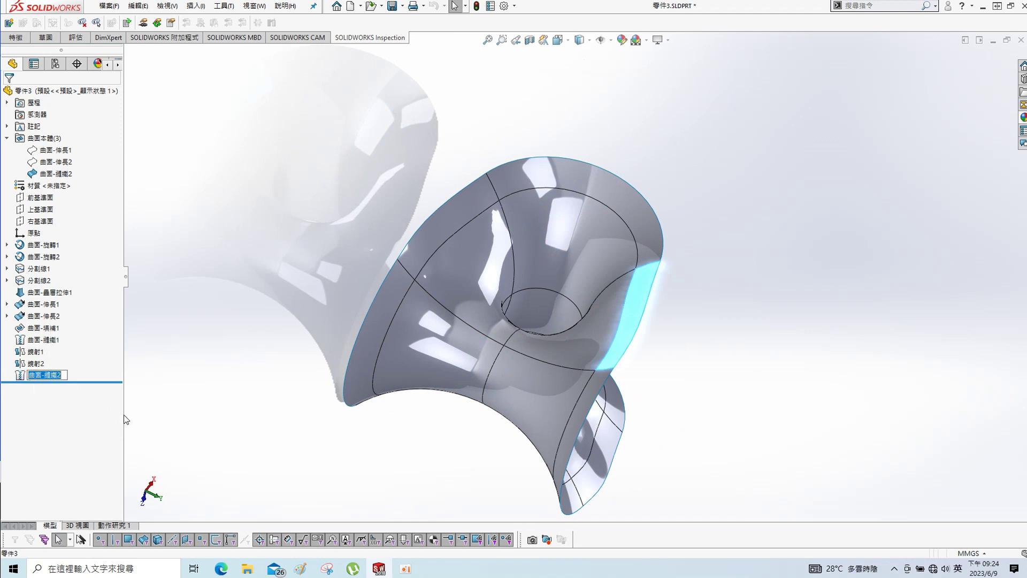
{"action": "left_click", "coordinate": [41, 404]}
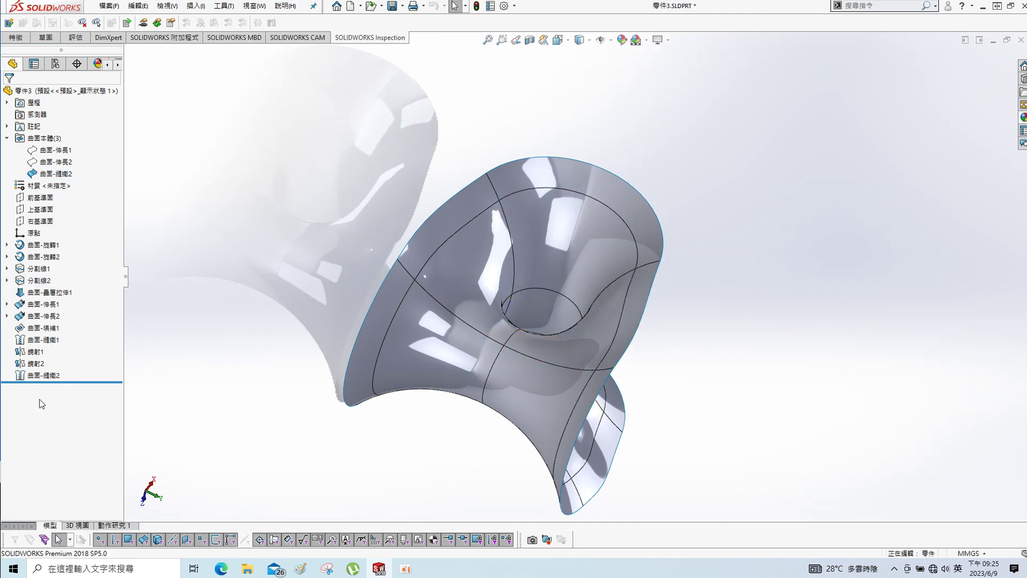
{"action": "left_click", "coordinate": [38, 376]}
{"action": "left_click", "coordinate": [294, 148]}
Create 3D草圖1 by converting the surface's open tangent boundary edge loop
{"action": "left_click", "coordinate": [198, 6]}
{"action": "left_click", "coordinate": [219, 289]}
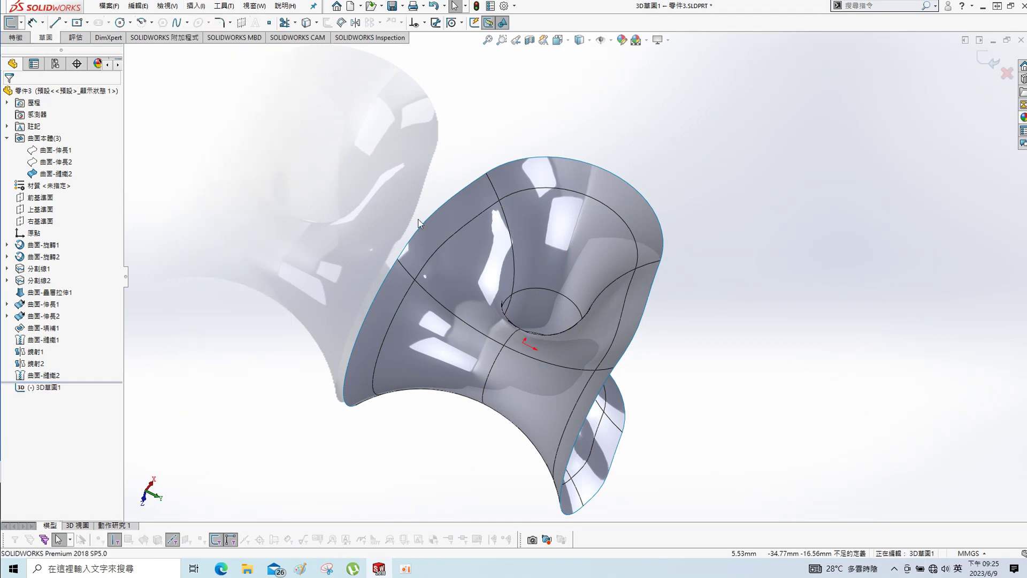
{"action": "right_click", "coordinate": [408, 239]}
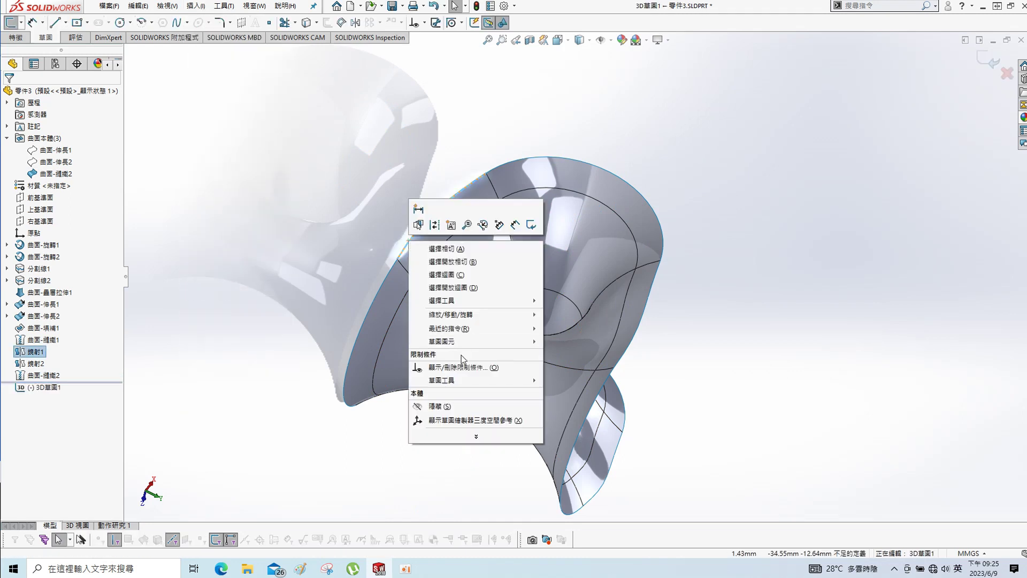
{"action": "left_click", "coordinate": [455, 261]}
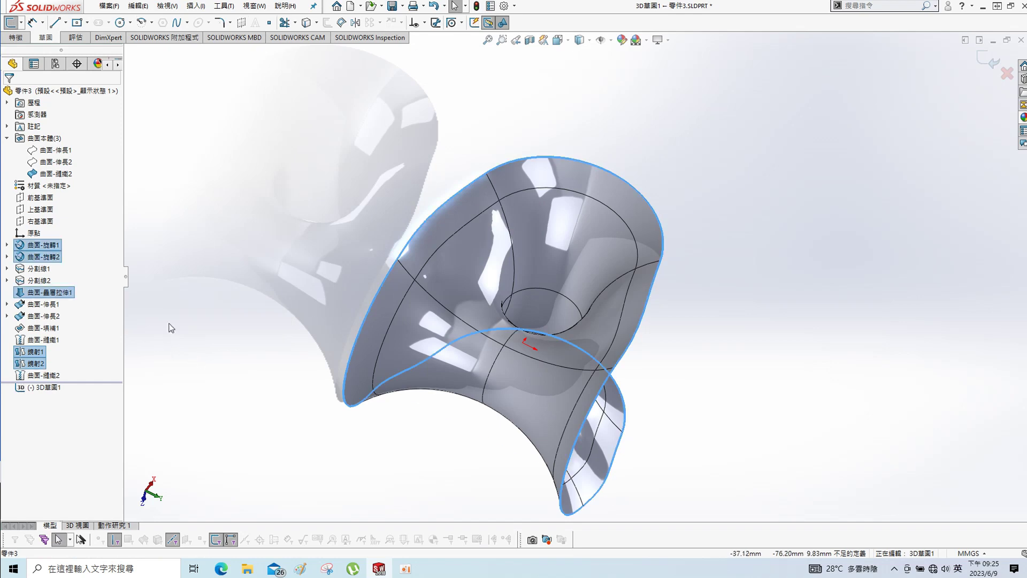
{"action": "key", "text": "s"}
{"action": "left_click", "coordinate": [201, 304]}
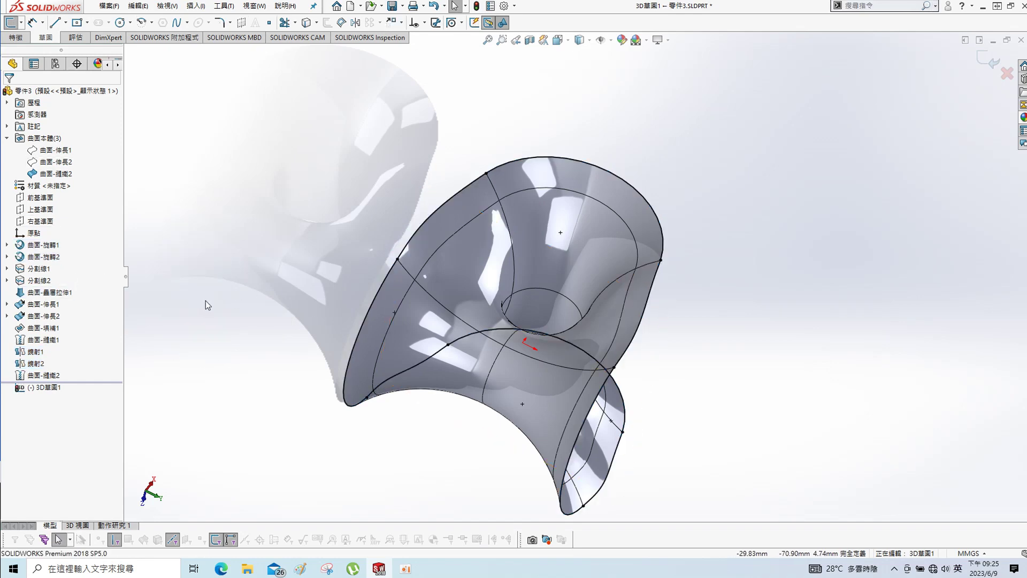
{"action": "mouse_move", "coordinate": [205, 301]}
{"action": "middle_mouse_down"}
{"action": "mouse_move", "coordinate": [256, 248]}
{"action": "mouse_move", "coordinate": [361, 342]}
{"action": "mouse_move", "coordinate": [602, 255]}
{"action": "middle_mouse_up"}
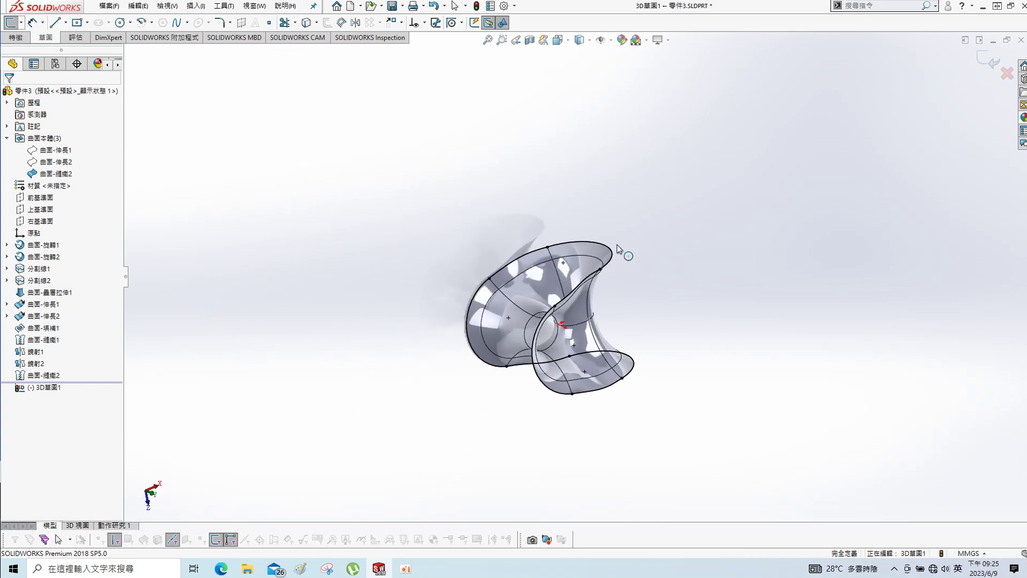
{"action": "left_click", "coordinate": [990, 59]}
{"action": "scroll", "coordinate": [504, 181], "scroll_direction": "down", "scroll_amount": 2}
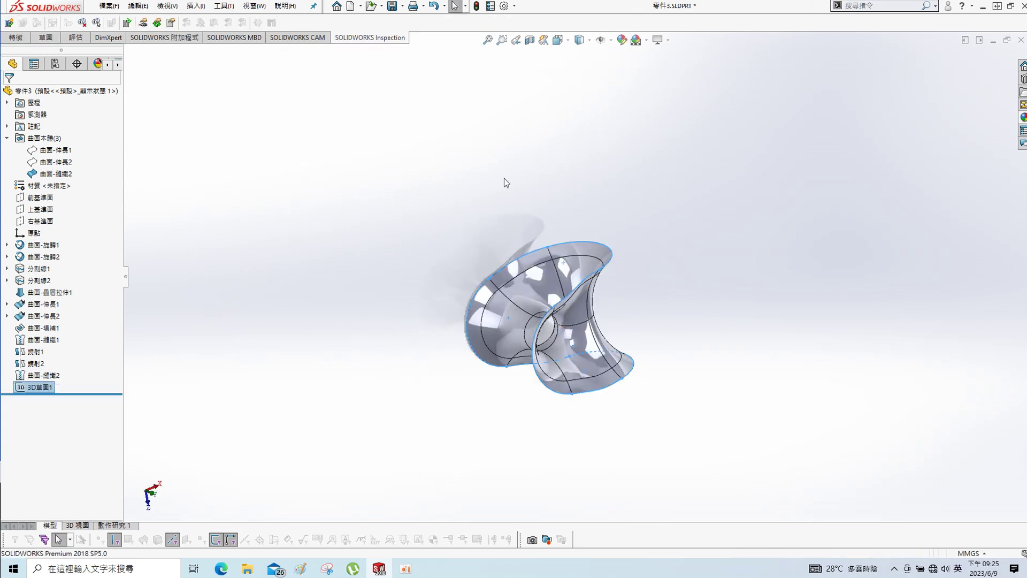
{"action": "left_click", "coordinate": [199, 6]}
{"action": "mouse_move", "coordinate": [253, 5]}
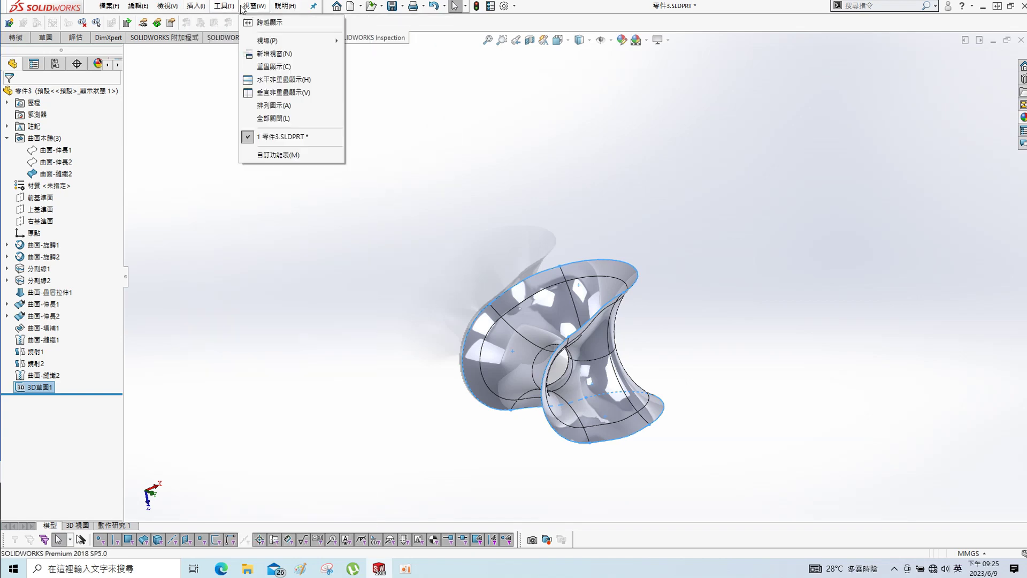
Sweep a 5 mm circular profile along 3D草圖1 to form the tube 掃出1
{"action": "left_click", "coordinate": [571, 104]}
{"action": "key", "text": "s"}
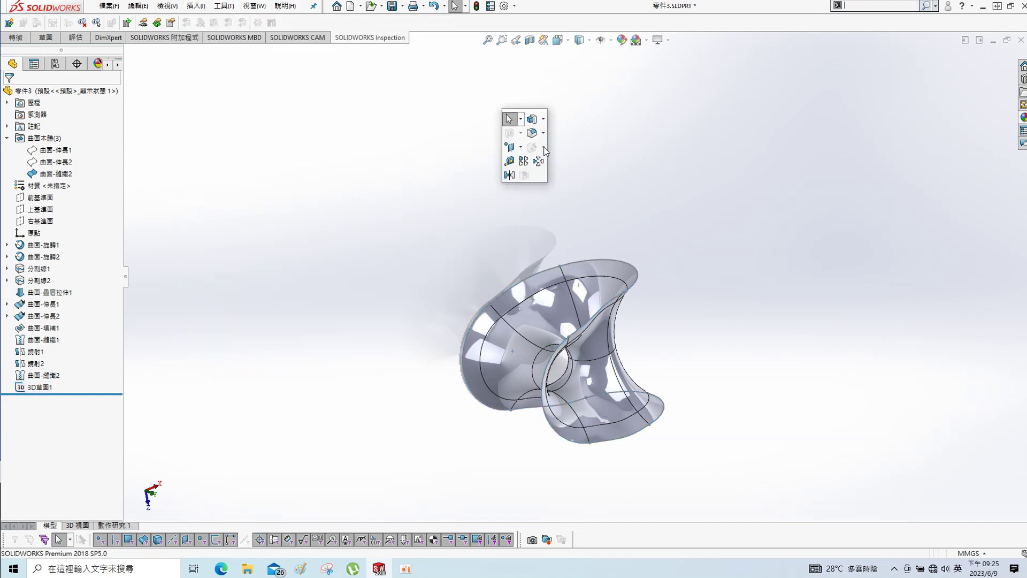
{"action": "left_click", "coordinate": [543, 119]}
{"action": "left_click", "coordinate": [538, 159]}
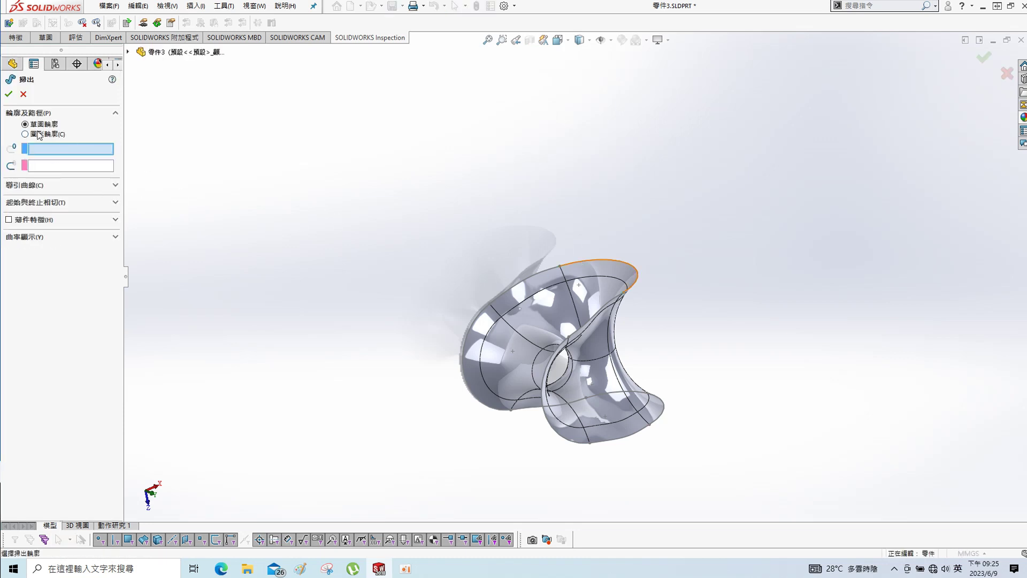
{"action": "left_click", "coordinate": [38, 134]}
{"action": "type", "text": "5"}
{"action": "key", "text": "Return"}
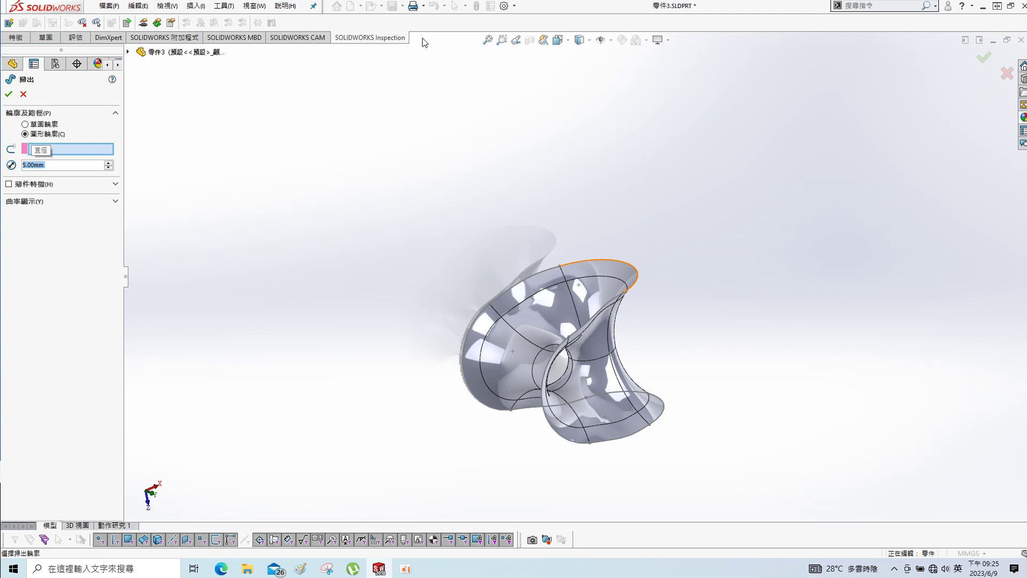
{"action": "left_click", "coordinate": [128, 52]}
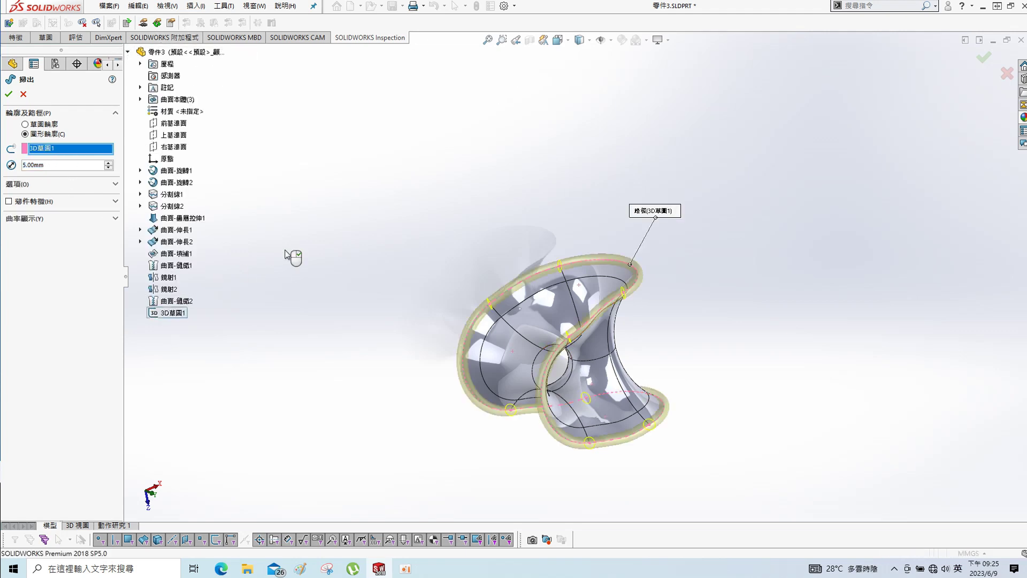
{"action": "key", "text": "Return"}
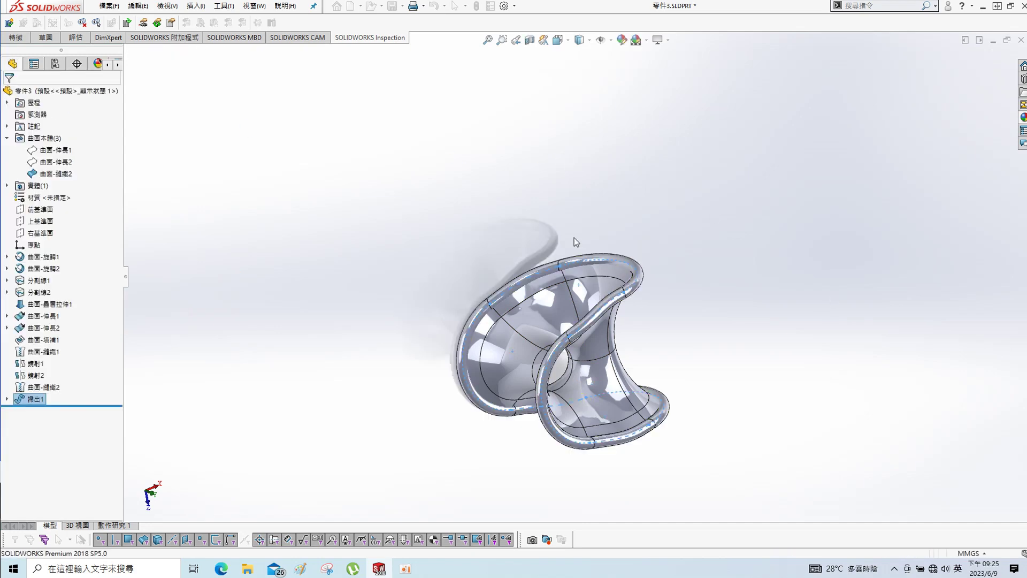
{"action": "scroll", "coordinate": [575, 337], "scroll_direction": "down", "scroll_amount": 3}
{"action": "scroll", "coordinate": [576, 339], "scroll_direction": "down", "scroll_amount": 2}
{"action": "scroll", "coordinate": [576, 338], "scroll_direction": "up", "scroll_amount": 3}
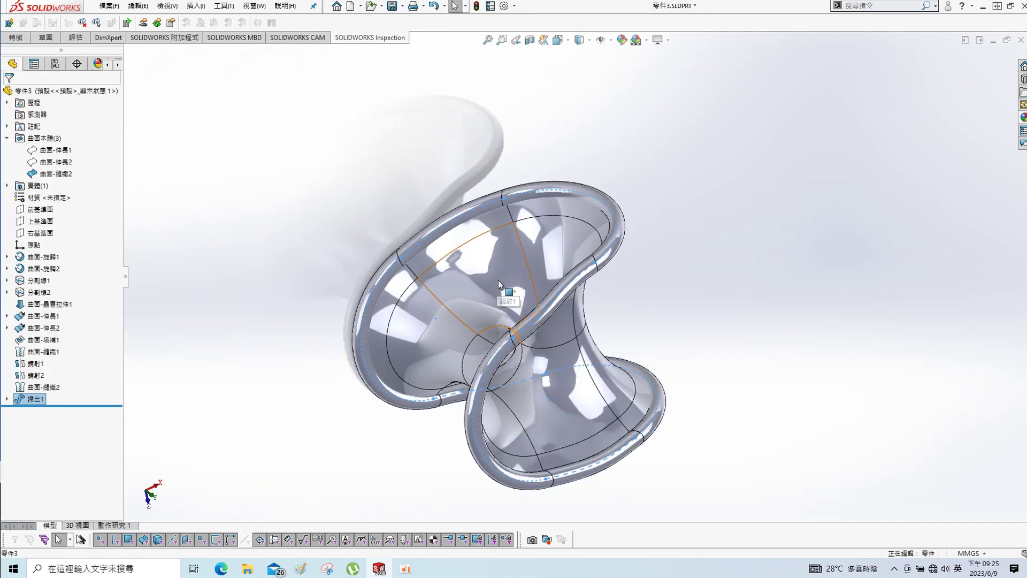
Thicken 曲面-縫織2 by 2.00 mm on both sides into the solid 厚面1
{"action": "left_click", "coordinate": [204, 9]}
{"action": "mouse_move", "coordinate": [218, 23]}
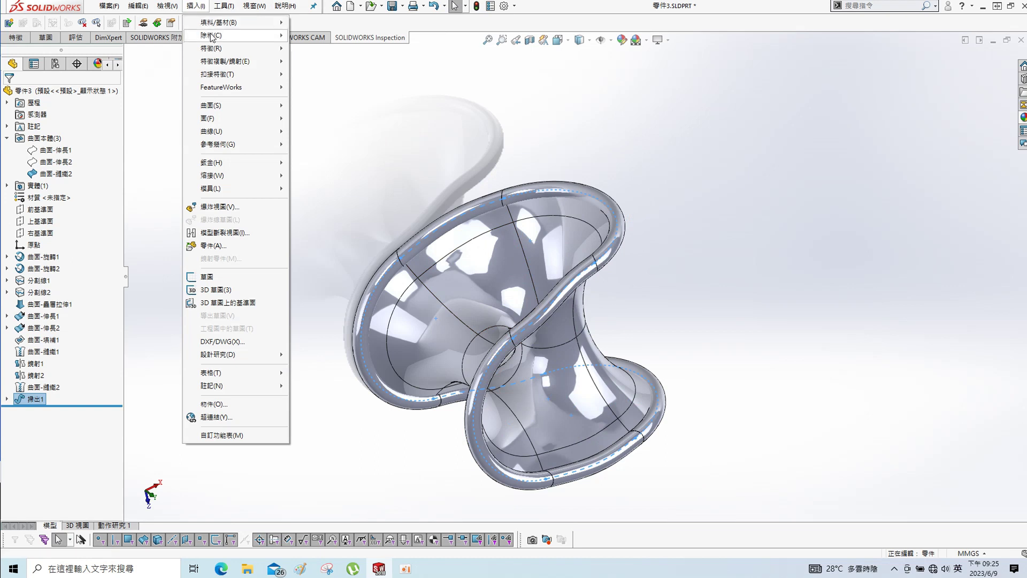
{"action": "left_click", "coordinate": [317, 88]}
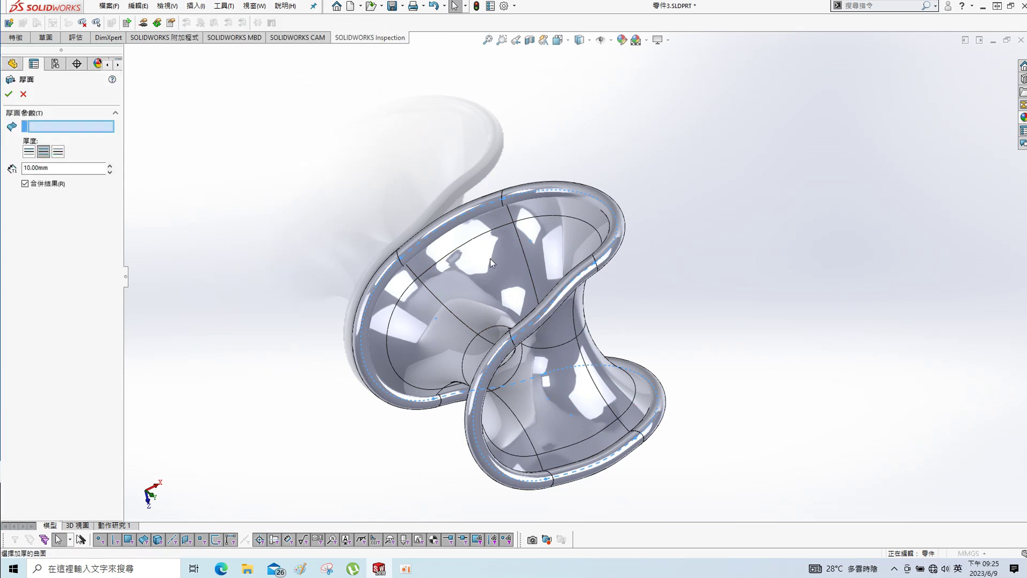
{"action": "left_click", "coordinate": [482, 270]}
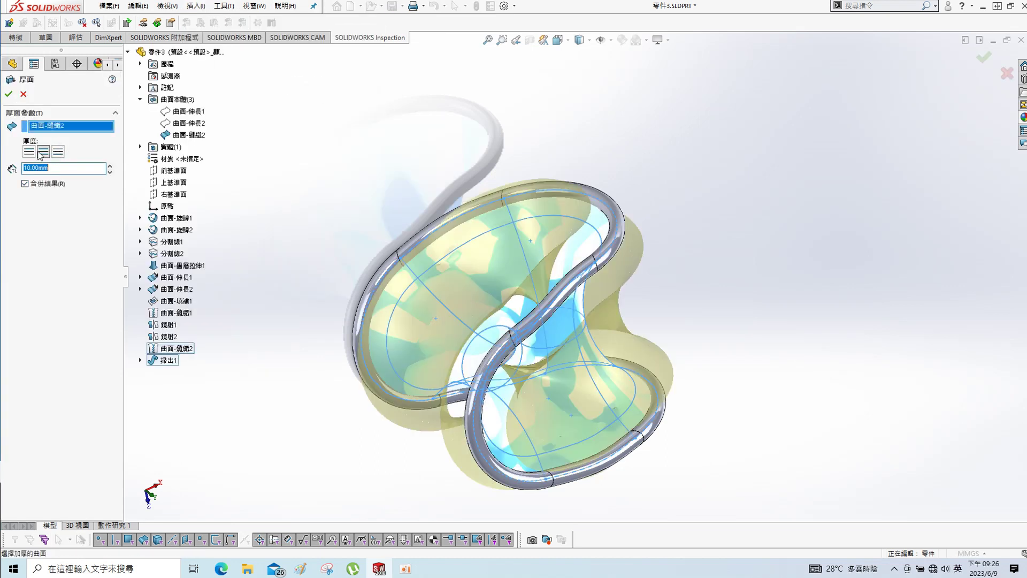
{"action": "left_click", "coordinate": [29, 152]}
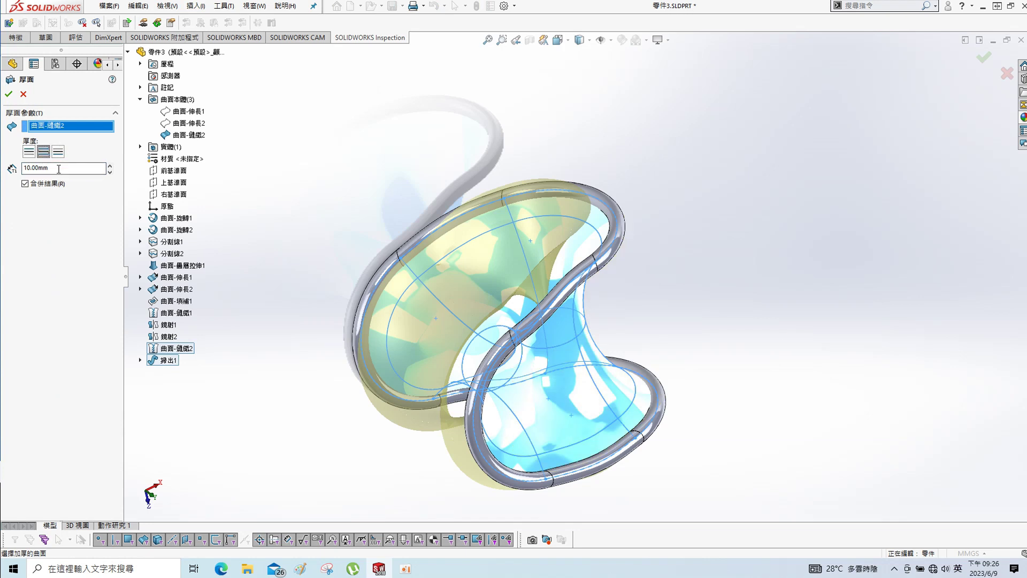
{"action": "left_click", "coordinate": [44, 152]}
{"action": "type", "text": "2"}
{"action": "key", "text": "Return"}
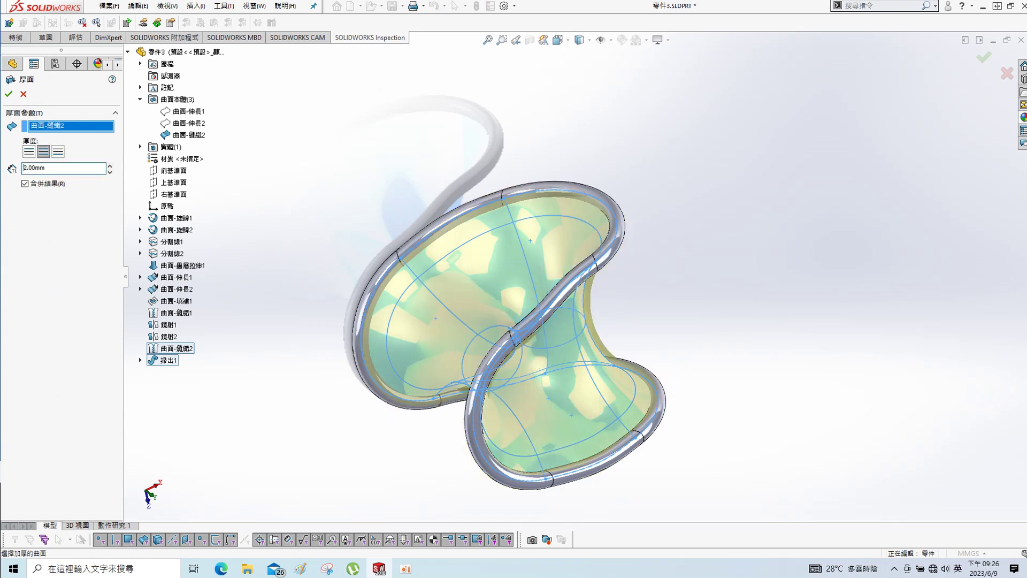
{"action": "left_click", "coordinate": [12, 94]}
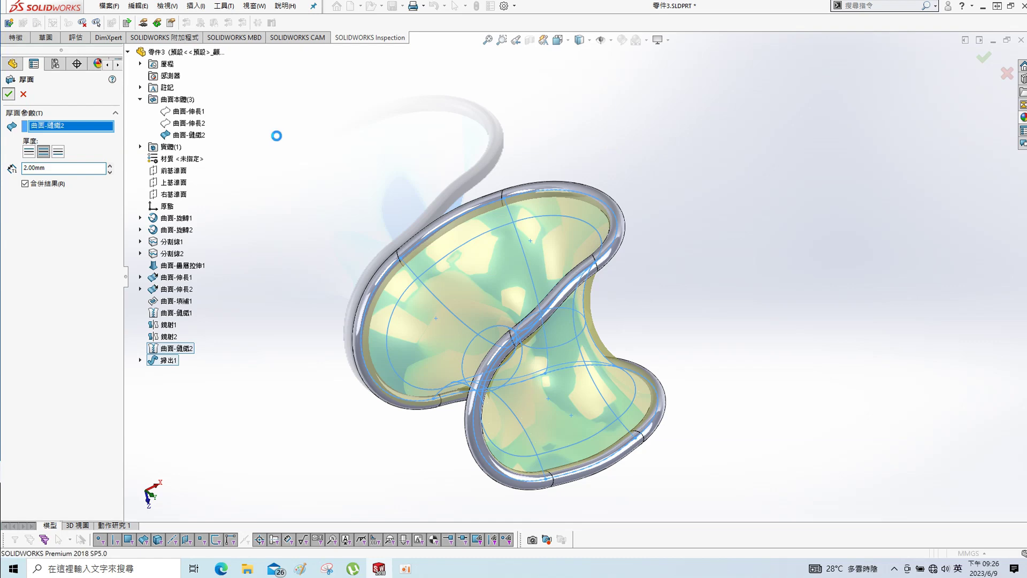
{"action": "mouse_move", "coordinate": [285, 204]}
{"action": "middle_mouse_down"}
{"action": "mouse_move", "coordinate": [332, 98]}
{"action": "mouse_move", "coordinate": [270, 206]}
{"action": "mouse_move", "coordinate": [328, 403]}
{"action": "mouse_move", "coordinate": [294, 201]}
{"action": "mouse_move", "coordinate": [612, 431]}
{"action": "mouse_move", "coordinate": [594, 397]}
{"action": "mouse_move", "coordinate": [601, 429]}
{"action": "mouse_move", "coordinate": [598, 267]}
{"action": "middle_mouse_up"}
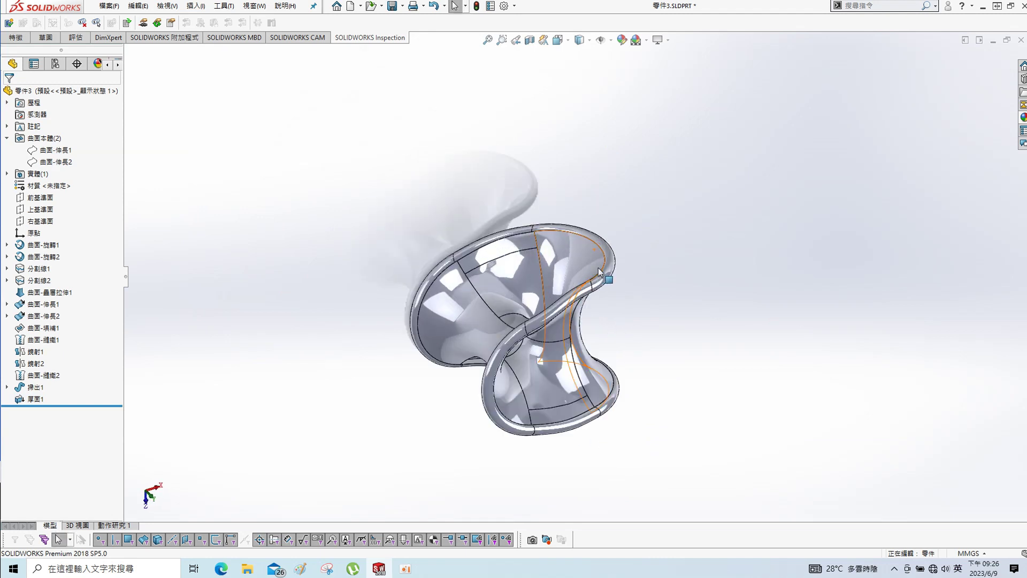
{"action": "left_click", "coordinate": [580, 70]}
Apply an aluminum alloy appearance to the whole chair body
{"action": "mouse_move", "coordinate": [580, 70]}
{"action": "middle_mouse_down"}
{"action": "mouse_move", "coordinate": [612, 385]}
{"action": "mouse_move", "coordinate": [667, 228]}
{"action": "middle_mouse_up"}
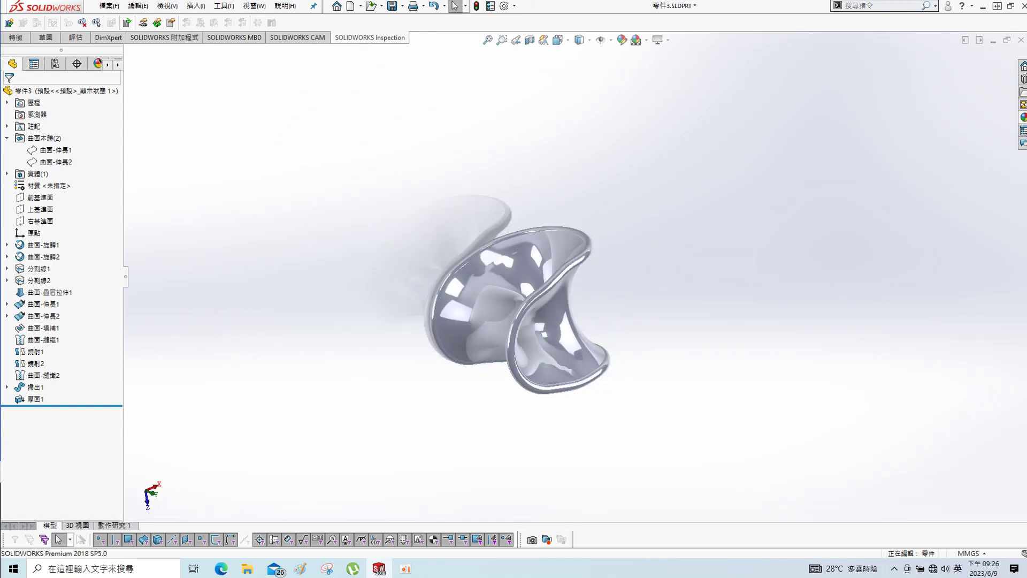
{"action": "left_click", "coordinate": [1023, 117]}
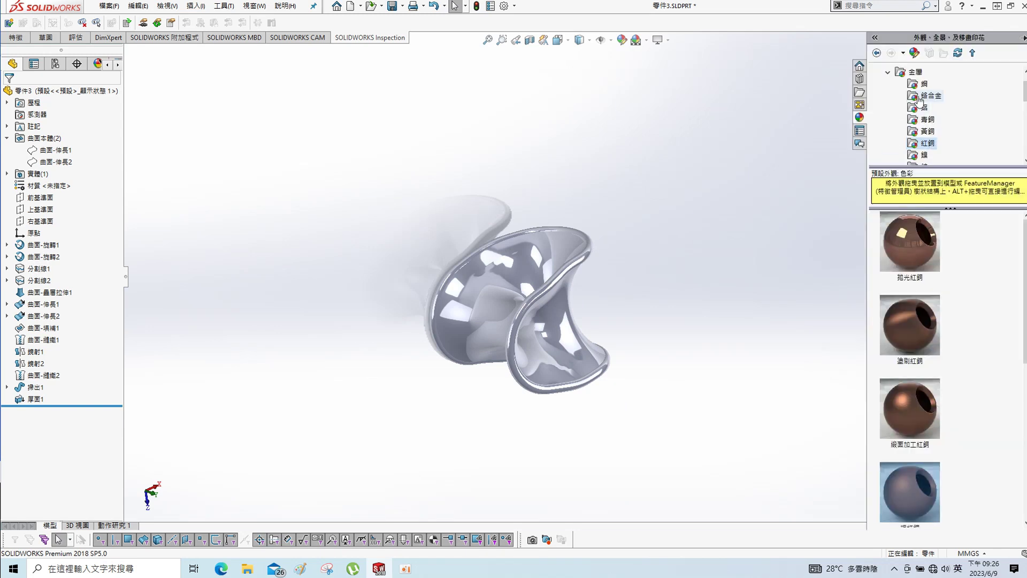
{"action": "left_click", "coordinate": [924, 97]}
{"action": "left_click_drag", "start_coordinate": [904, 238], "coordinate": [562, 345]}
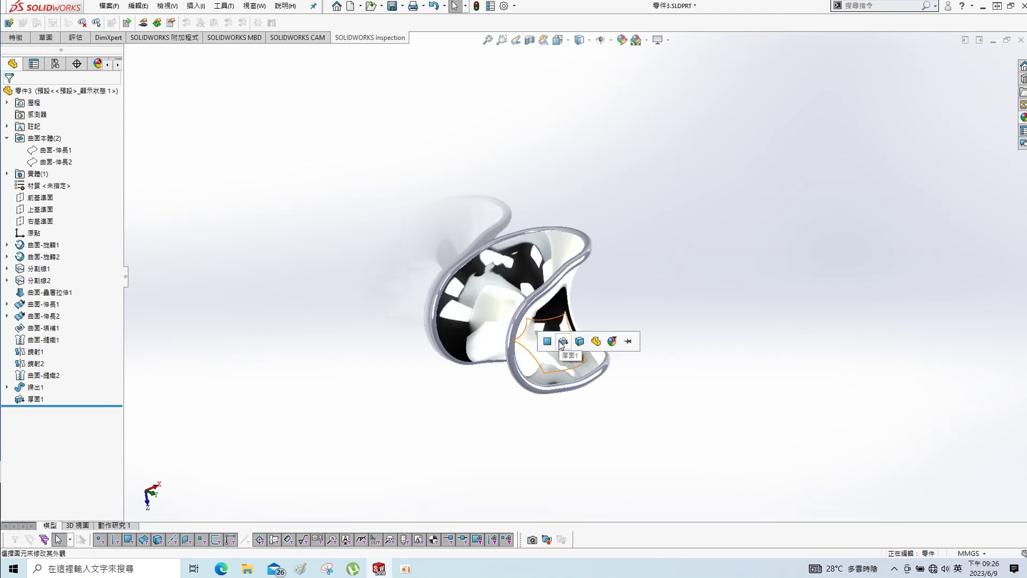
{"action": "left_click", "coordinate": [580, 342]}
Apply the Polished Gold appearance to the Sweep1 tube rim
{"action": "left_click", "coordinate": [1022, 118]}
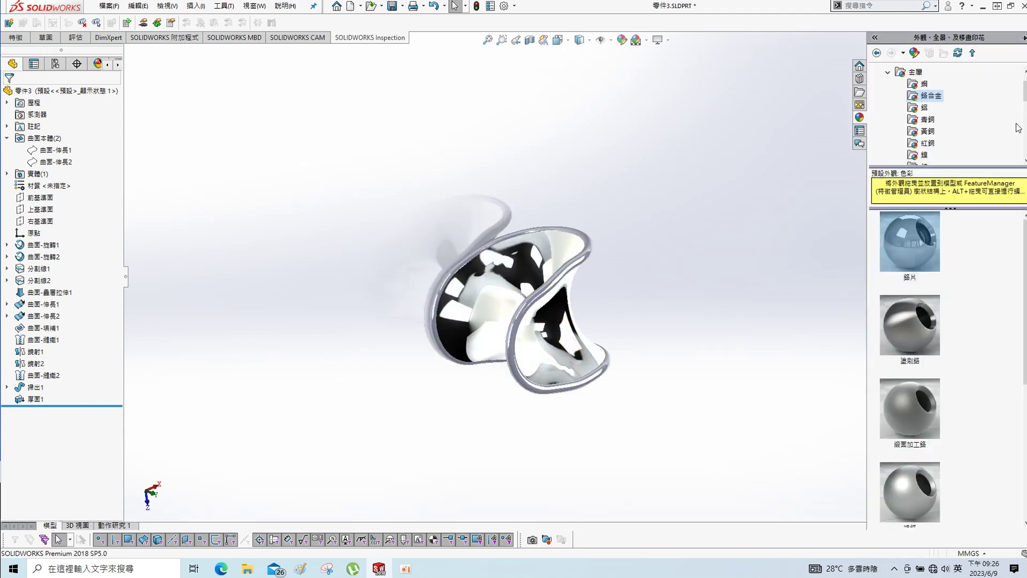
{"action": "scroll", "coordinate": [950, 153], "scroll_direction": "down", "scroll_amount": 3}
{"action": "left_click", "coordinate": [921, 122]}
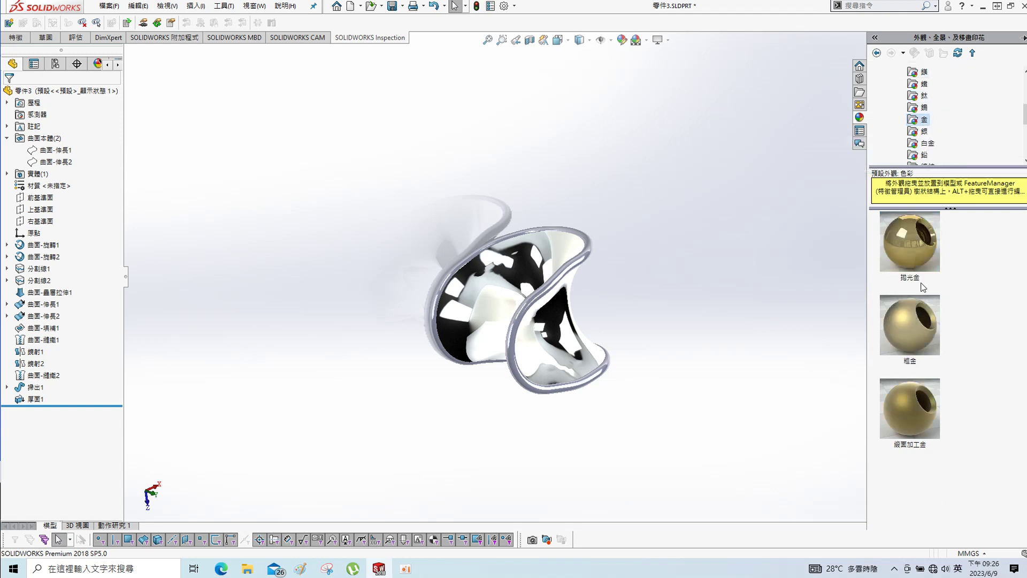
{"action": "left_click_drag", "start_coordinate": [924, 253], "coordinate": [590, 238]}
{"action": "left_click", "coordinate": [591, 236]}
{"action": "scroll", "coordinate": [501, 138], "scroll_direction": "down", "scroll_amount": 1}
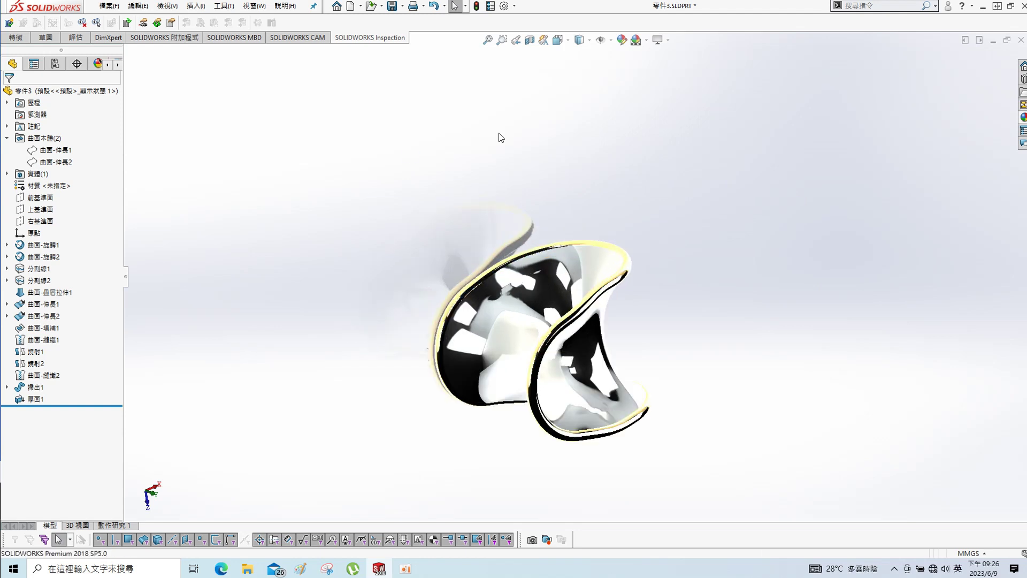
{"action": "left_click", "coordinate": [668, 40]}
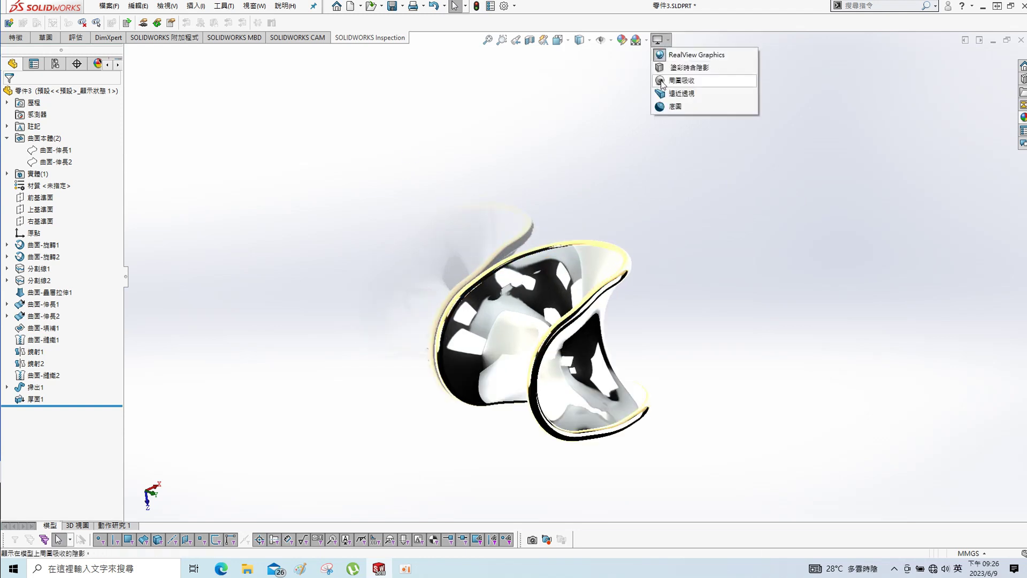
Turn on Shadows In Shaded Mode and place the chair in a Studio Scenes checkerboard-floor scene
{"action": "left_click", "coordinate": [701, 70]}
{"action": "mouse_move", "coordinate": [589, 256]}
{"action": "middle_mouse_down"}
{"action": "mouse_move", "coordinate": [489, 119]}
{"action": "mouse_move", "coordinate": [747, 183]}
{"action": "mouse_move", "coordinate": [414, 424]}
{"action": "mouse_move", "coordinate": [700, 447]}
{"action": "middle_mouse_up"}
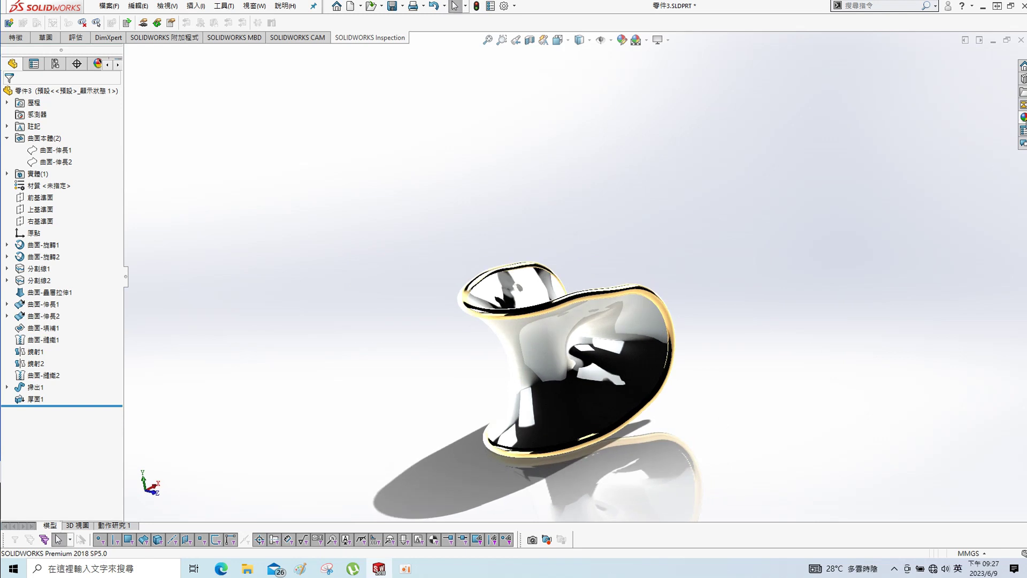
{"action": "left_click", "coordinate": [1022, 117]}
{"action": "scroll", "coordinate": [947, 113], "scroll_direction": "down", "scroll_amount": 5}
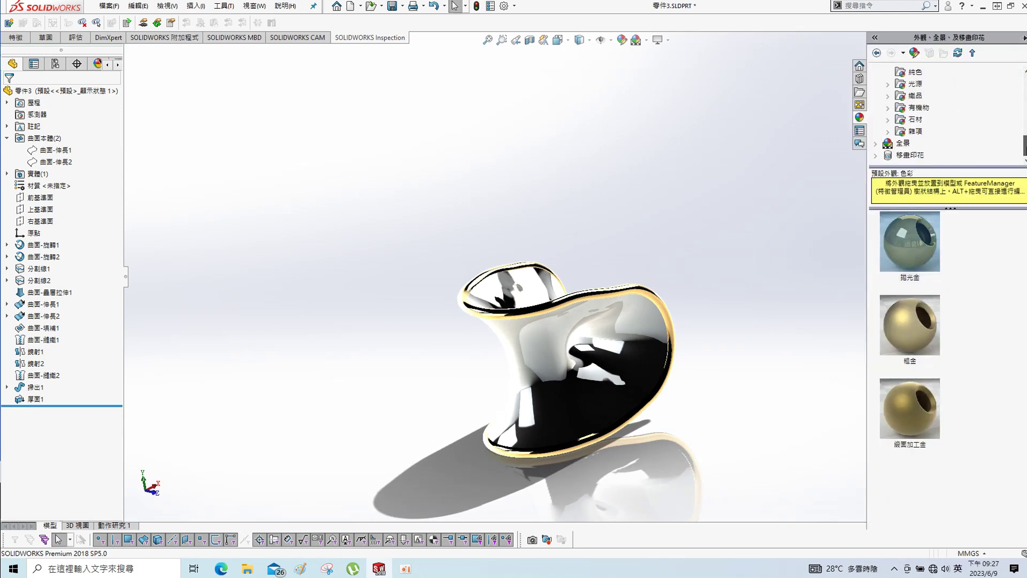
{"action": "left_click", "coordinate": [897, 143]}
{"action": "left_click", "coordinate": [925, 131]}
{"action": "left_click_drag", "start_coordinate": [922, 336], "coordinate": [806, 414]}
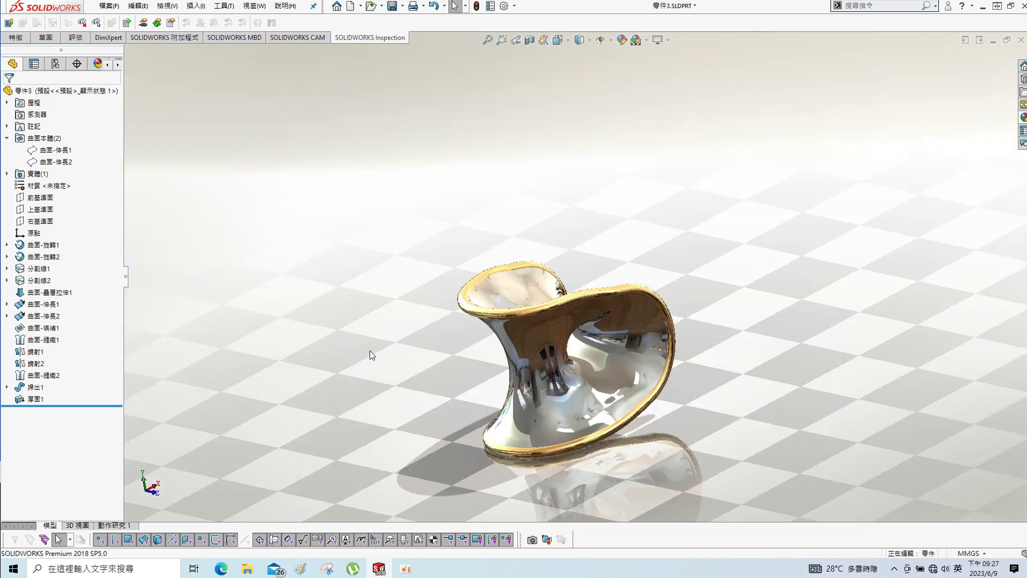
{"action": "mouse_move", "coordinate": [372, 354]}
{"action": "middle_mouse_down"}
{"action": "mouse_move", "coordinate": [424, 319]}
{"action": "mouse_move", "coordinate": [373, 419]}
{"action": "mouse_move", "coordinate": [424, 378]}
{"action": "mouse_move", "coordinate": [406, 374]}
{"action": "middle_mouse_up"}
{"action": "scroll", "coordinate": [625, 392], "scroll_direction": "down", "scroll_amount": 3}
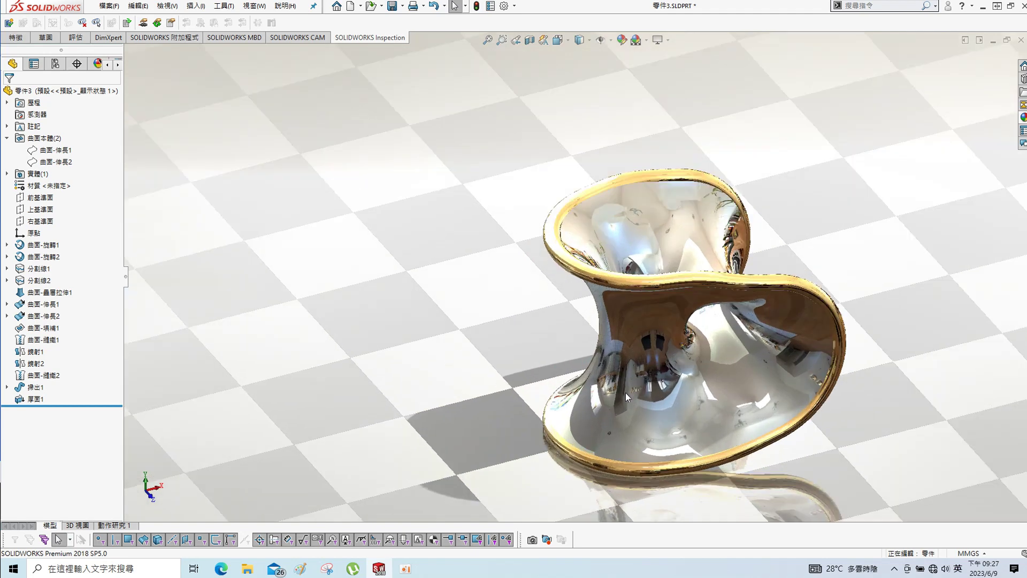
{"action": "scroll", "coordinate": [805, 340], "scroll_direction": "down", "scroll_amount": 2}
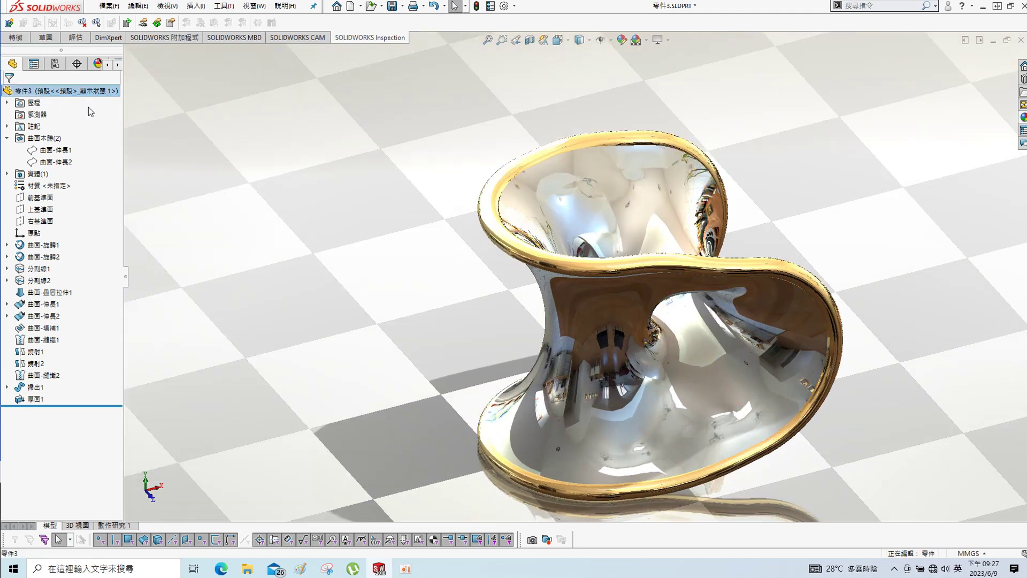
Lower the scene's ambient light intensity from 0.3 to 0.22
{"action": "right_click", "coordinate": [43, 90]}
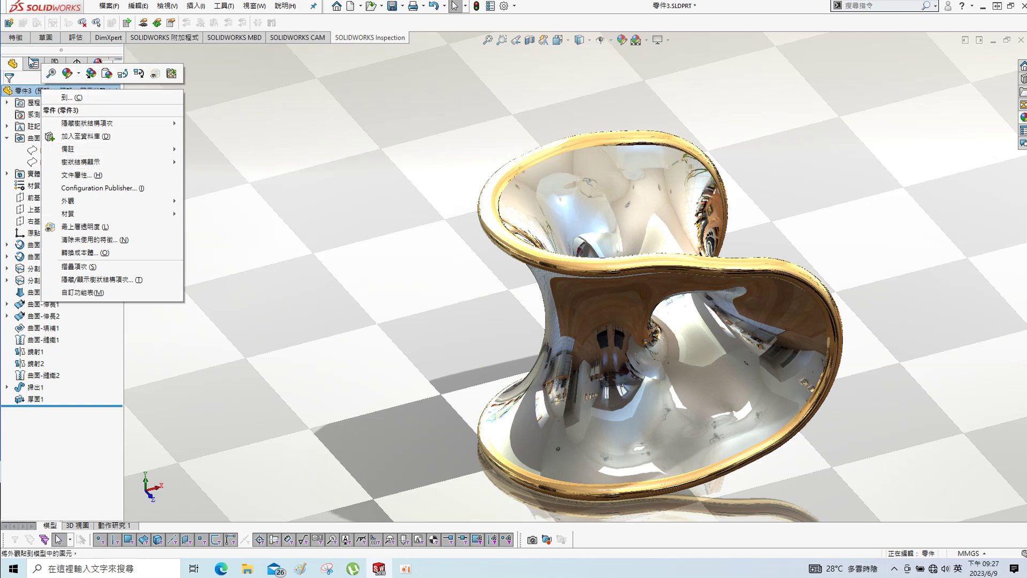
{"action": "left_click", "coordinate": [222, 94]}
{"action": "left_click", "coordinate": [121, 65]}
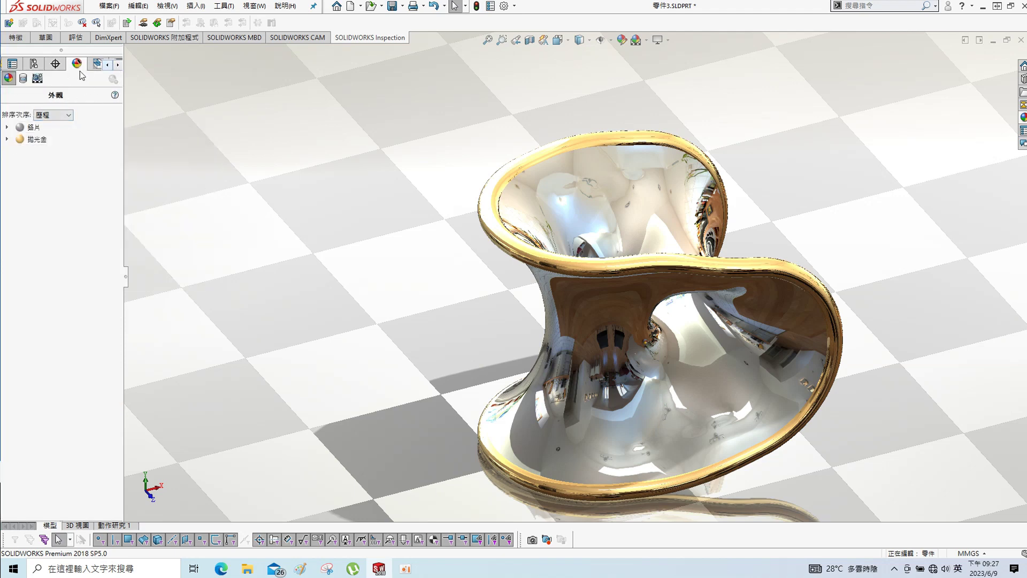
{"action": "left_click", "coordinate": [23, 78]}
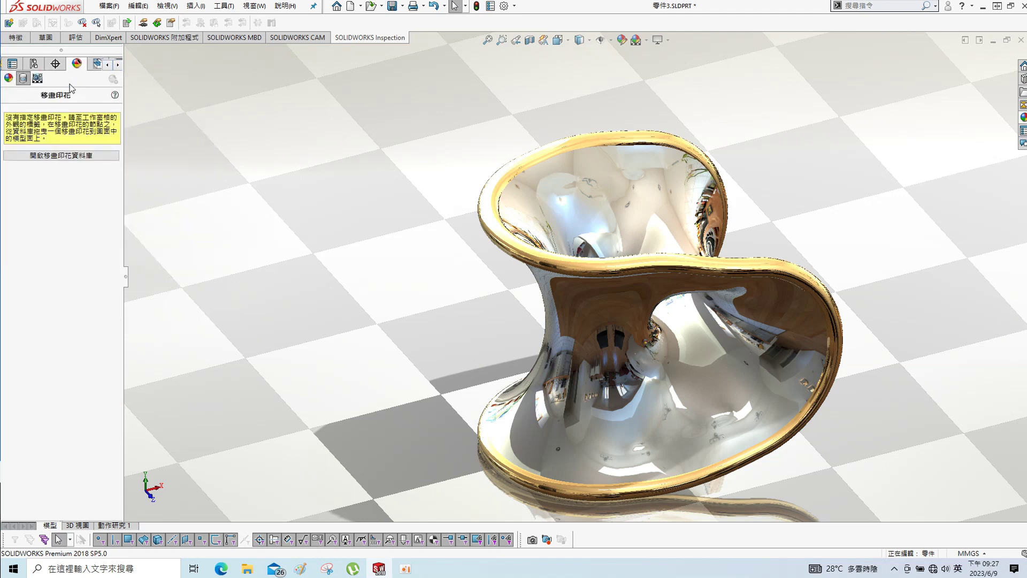
{"action": "left_click", "coordinate": [38, 78]}
{"action": "left_click", "coordinate": [7, 128]}
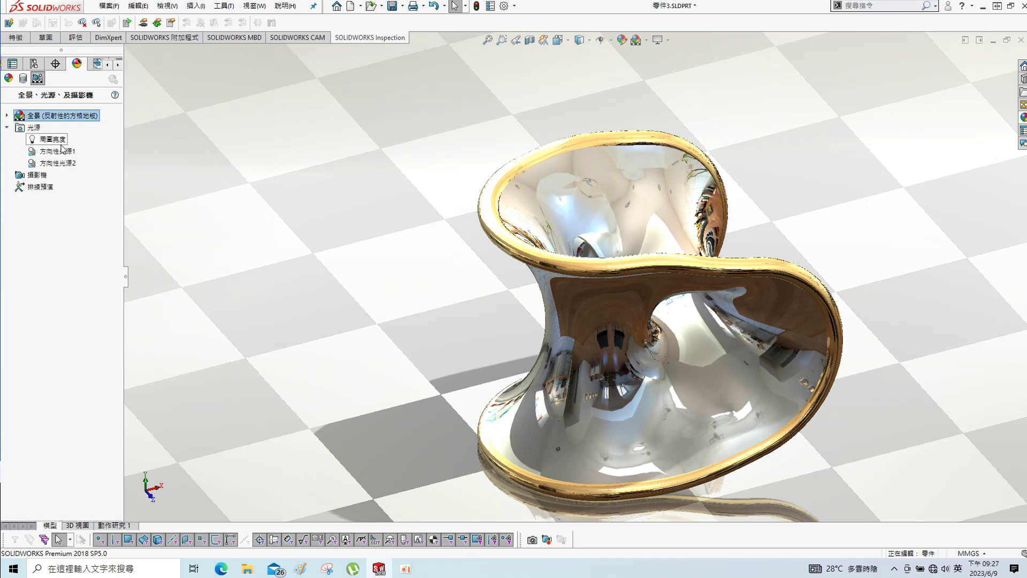
{"action": "right_click", "coordinate": [58, 143]}
{"action": "left_click", "coordinate": [86, 163]}
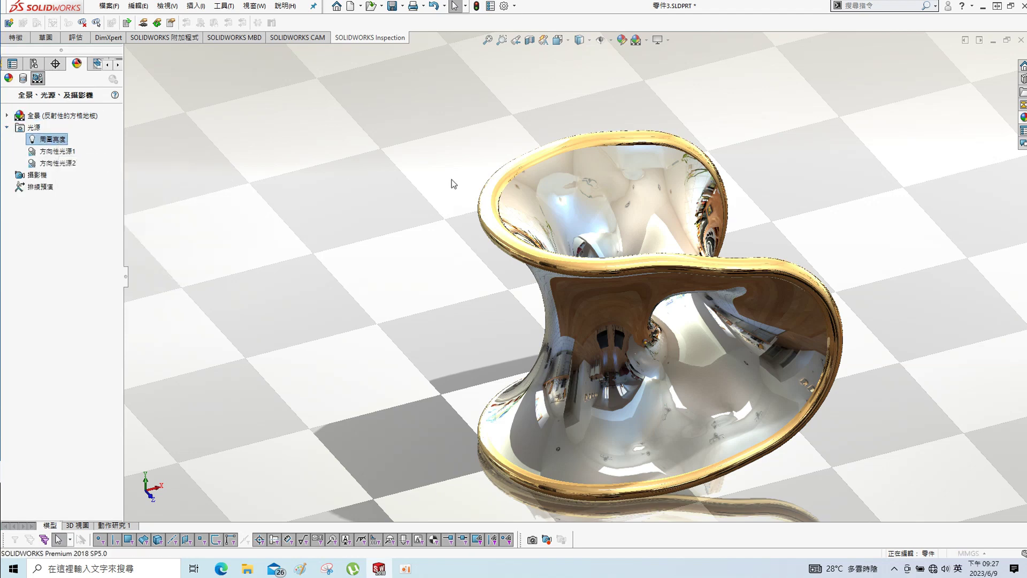
{"action": "left_click_drag", "start_coordinate": [52, 176], "coordinate": [43, 176]}
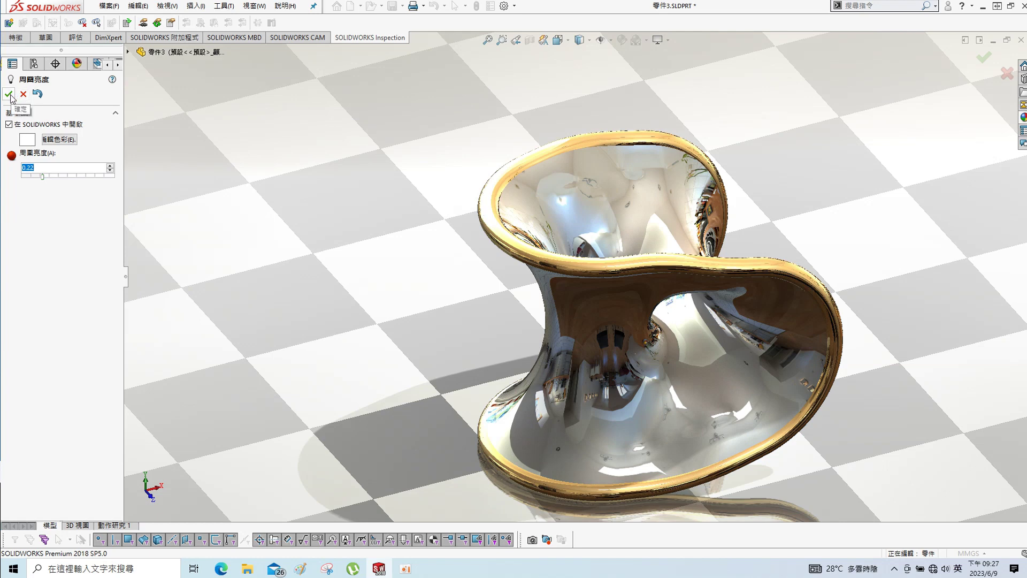
{"action": "left_click", "coordinate": [119, 65]}
{"action": "scroll", "coordinate": [548, 277], "scroll_direction": "up", "scroll_amount": 5}
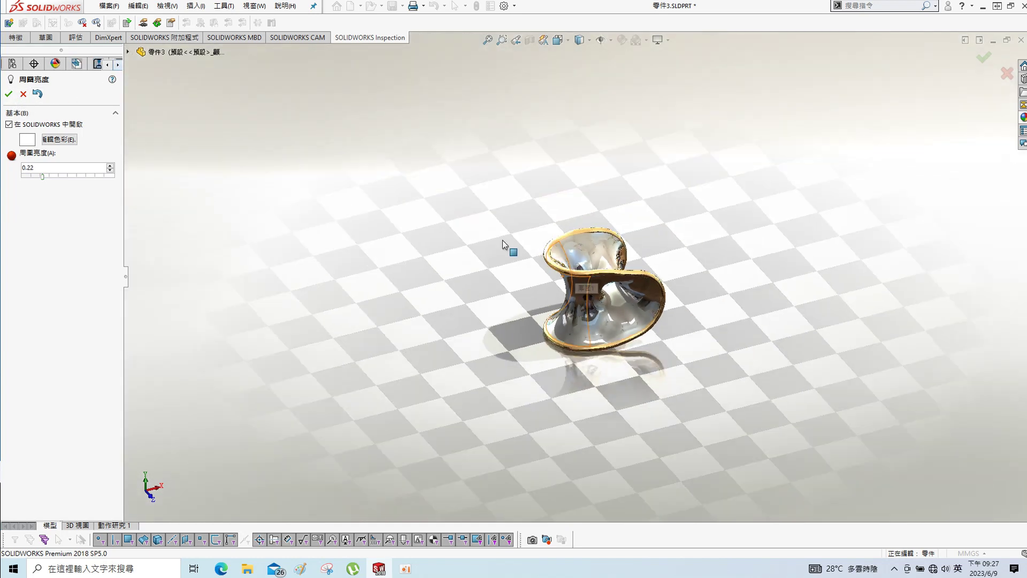
{"action": "left_click", "coordinate": [9, 94]}
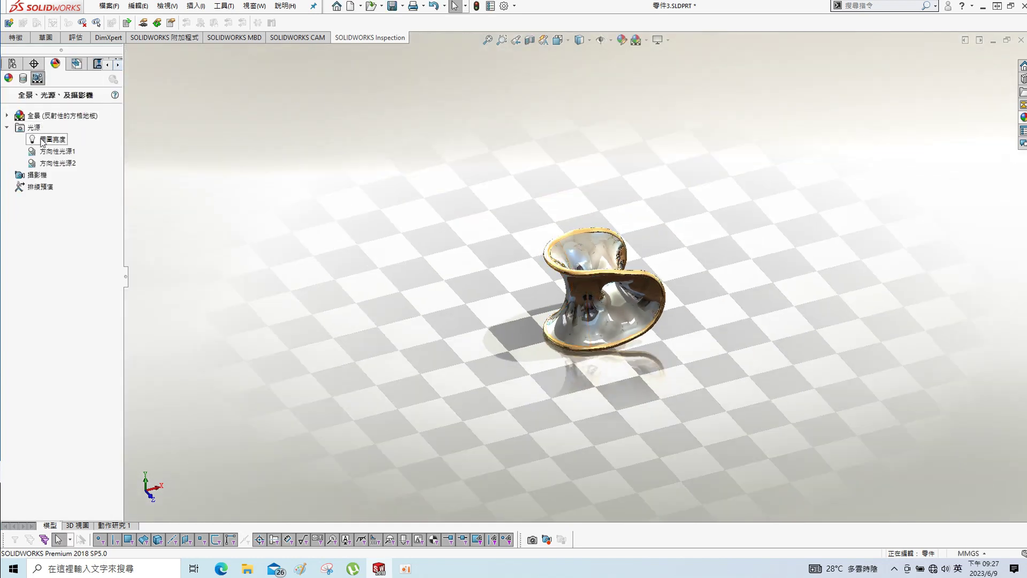
Show the light markers and reposition both directional lights around the chair
{"action": "right_click", "coordinate": [25, 130]}
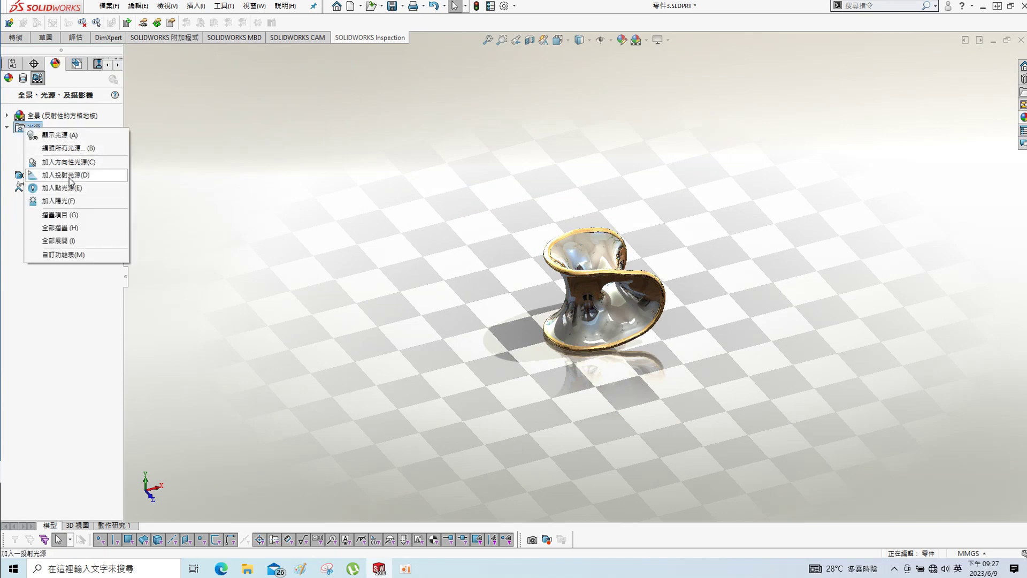
{"action": "left_click", "coordinate": [76, 149]}
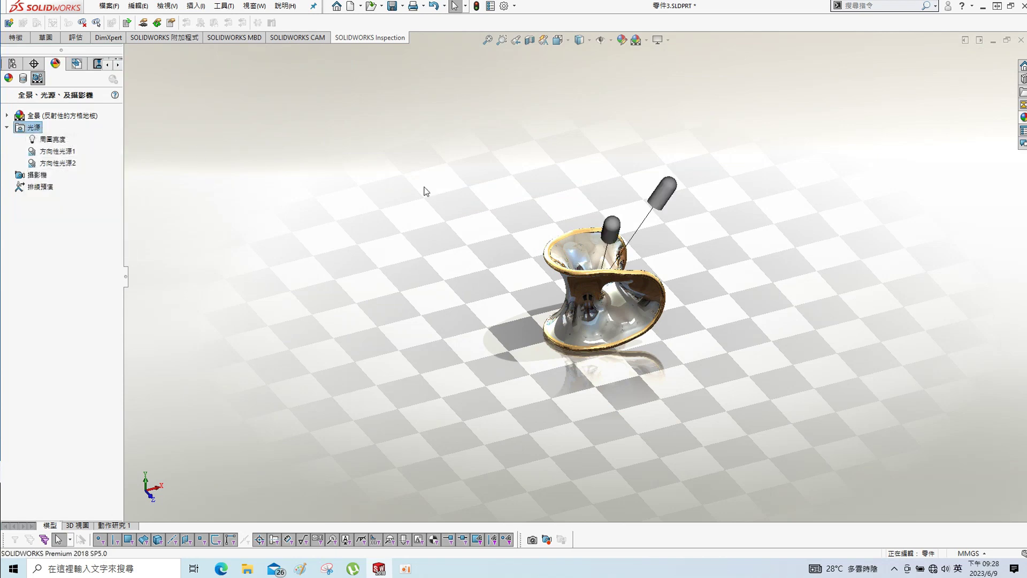
{"action": "right_click", "coordinate": [38, 129]}
{"action": "key", "text": "Escape"}
{"action": "left_click", "coordinate": [669, 202]}
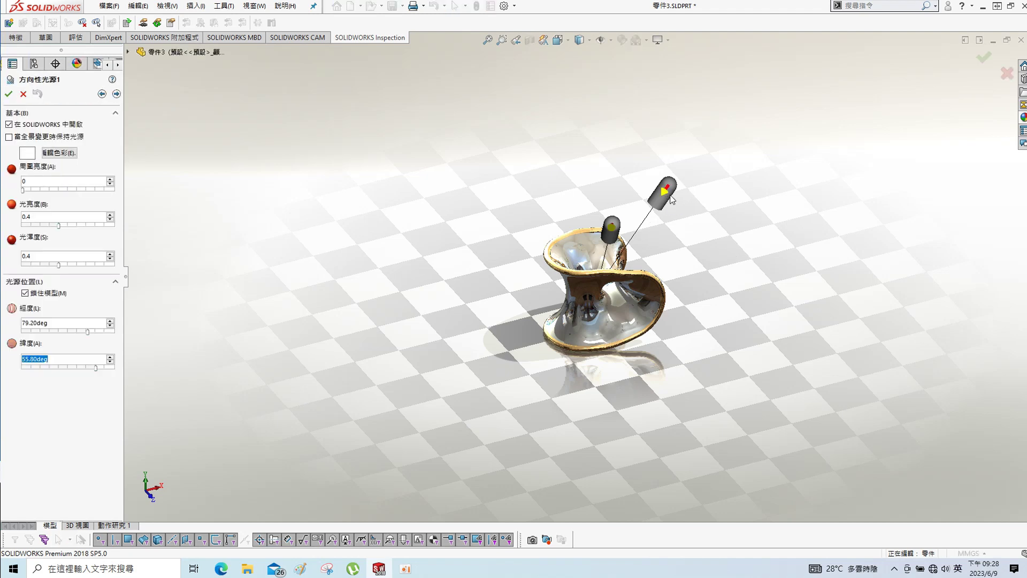
{"action": "mouse_move", "coordinate": [669, 192]}
{"action": "left_mouse_down"}
{"action": "mouse_move", "coordinate": [463, 306]}
{"action": "mouse_move", "coordinate": [461, 285]}
{"action": "left_mouse_up"}
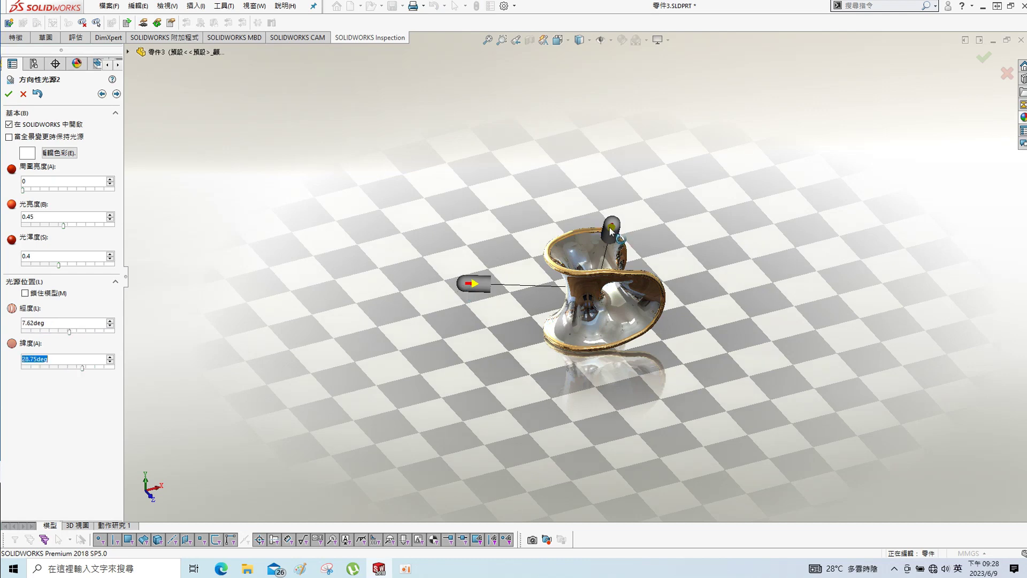
{"action": "mouse_move", "coordinate": [611, 230]}
{"action": "left_mouse_down"}
{"action": "mouse_move", "coordinate": [508, 332]}
{"action": "mouse_move", "coordinate": [629, 210]}
{"action": "left_mouse_up"}
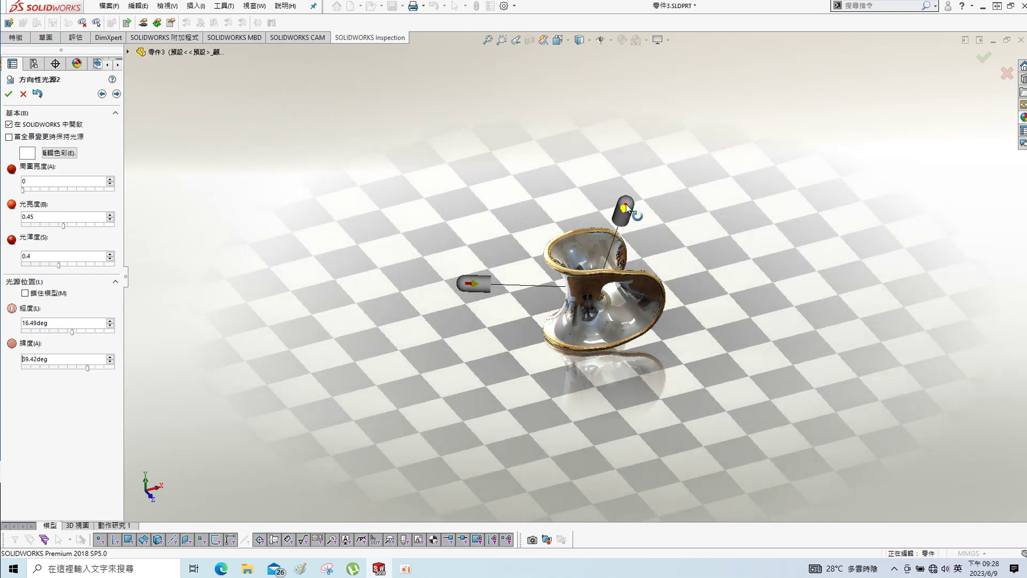
{"action": "scroll", "coordinate": [666, 278], "scroll_direction": "down", "scroll_amount": 2}
{"action": "scroll", "coordinate": [666, 278], "scroll_direction": "down", "scroll_amount": 2}
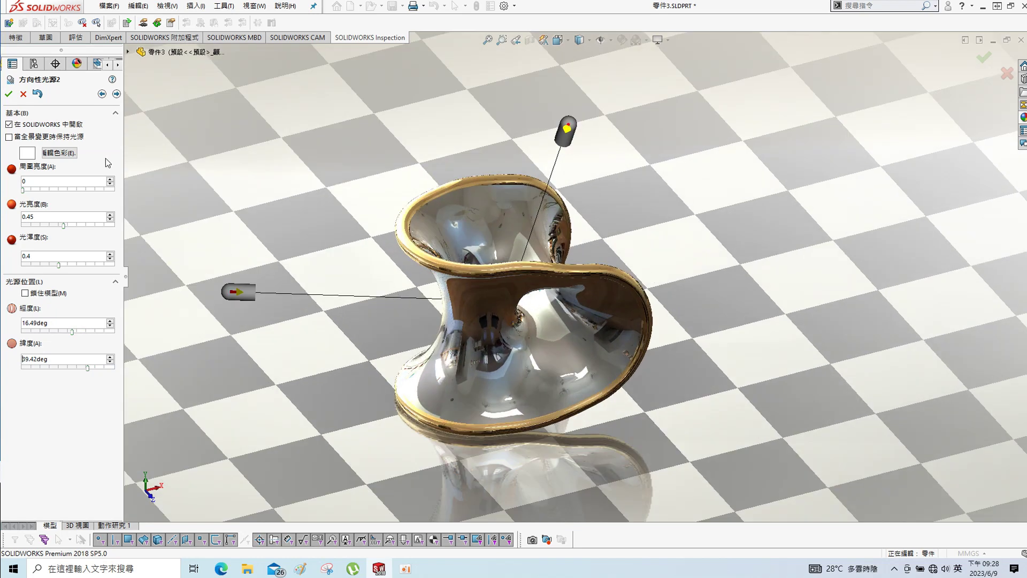
{"action": "left_click", "coordinate": [10, 95]}
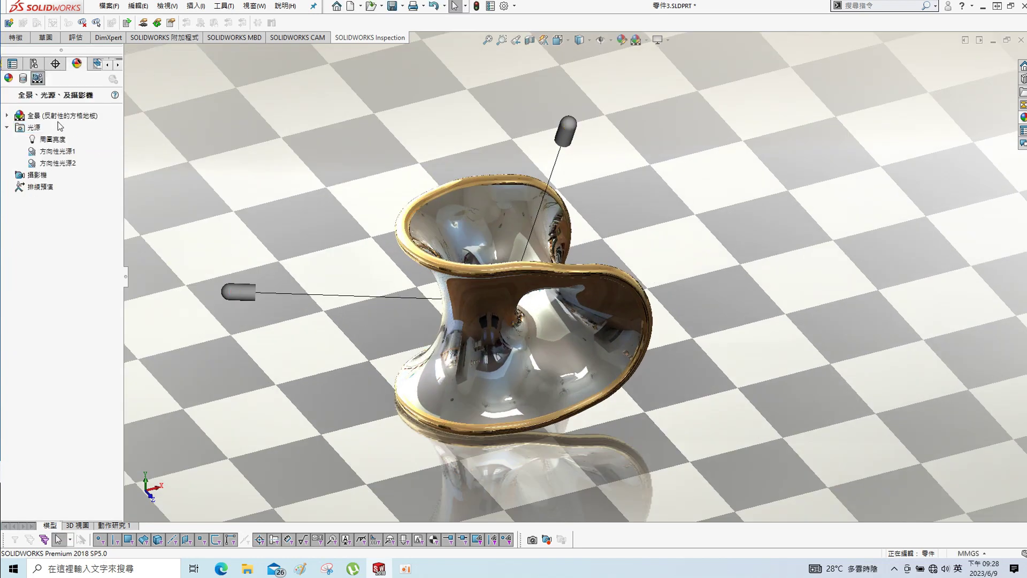
Hide the light source markers in the view
{"action": "left_click", "coordinate": [33, 127]}
{"action": "right_click", "coordinate": [34, 127]}
{"action": "left_click", "coordinate": [67, 145]}
Orbit to a low angle and zoom to inspect the final chrome-and-gold render
{"action": "mouse_move", "coordinate": [370, 251]}
{"action": "middle_mouse_down"}
{"action": "mouse_move", "coordinate": [370, 211]}
{"action": "mouse_move", "coordinate": [635, 294]}
{"action": "mouse_move", "coordinate": [663, 360]}
{"action": "mouse_move", "coordinate": [648, 415]}
{"action": "mouse_move", "coordinate": [628, 439]}
{"action": "mouse_move", "coordinate": [695, 298]}
{"action": "mouse_move", "coordinate": [758, 328]}
{"action": "mouse_move", "coordinate": [808, 336]}
{"action": "mouse_move", "coordinate": [839, 380]}
{"action": "mouse_move", "coordinate": [834, 417]}
{"action": "middle_mouse_up"}
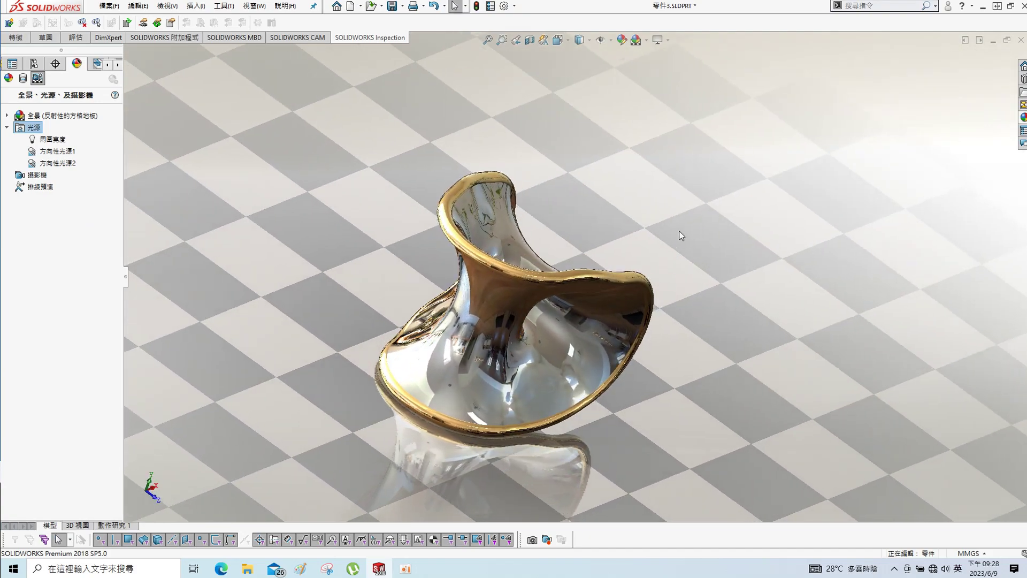
{"action": "scroll", "coordinate": [543, 301], "scroll_direction": "down", "scroll_amount": 3}
{"action": "scroll", "coordinate": [711, 249], "scroll_direction": "down", "scroll_amount": 2}
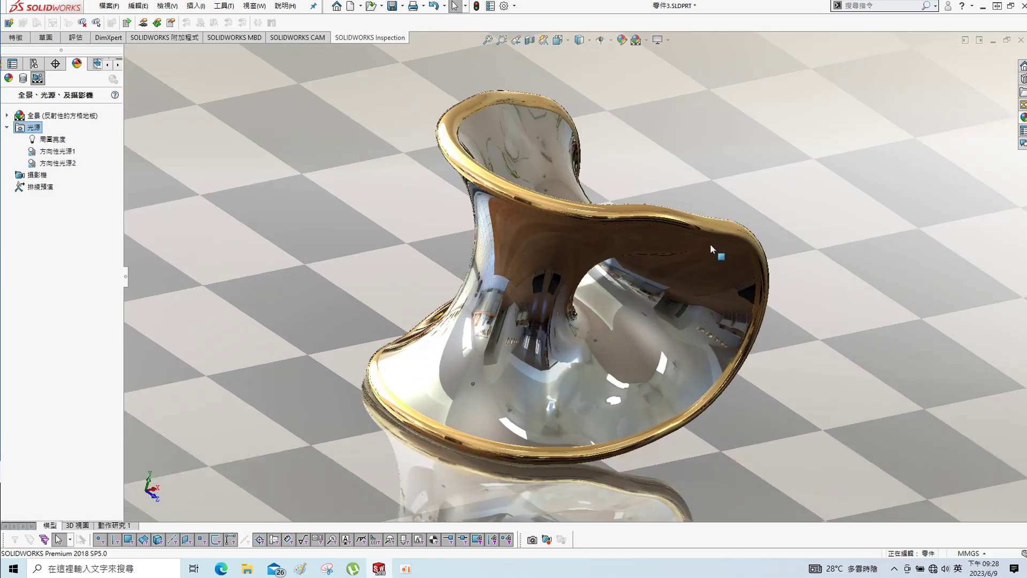